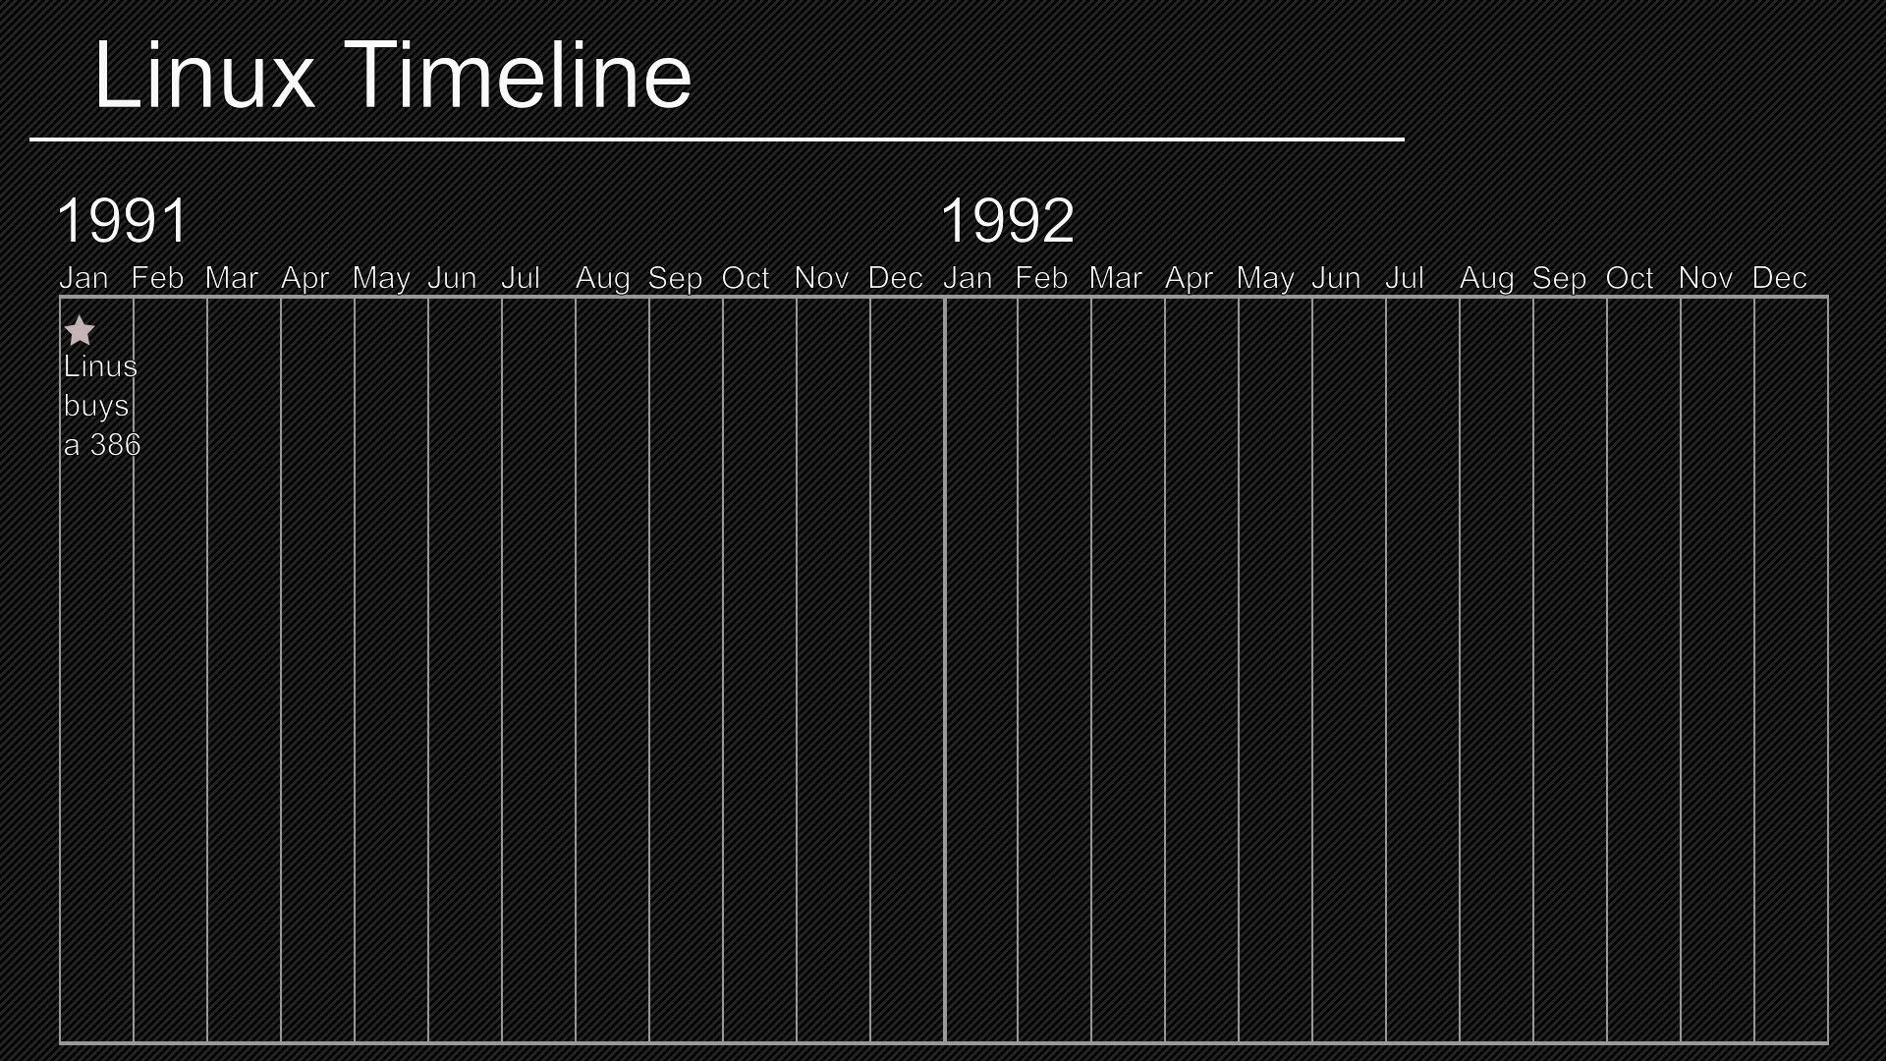
Reveal the 'Linus installs Minix' and 'Minix is okay to use' 1991 timeline milestones
key("Right")
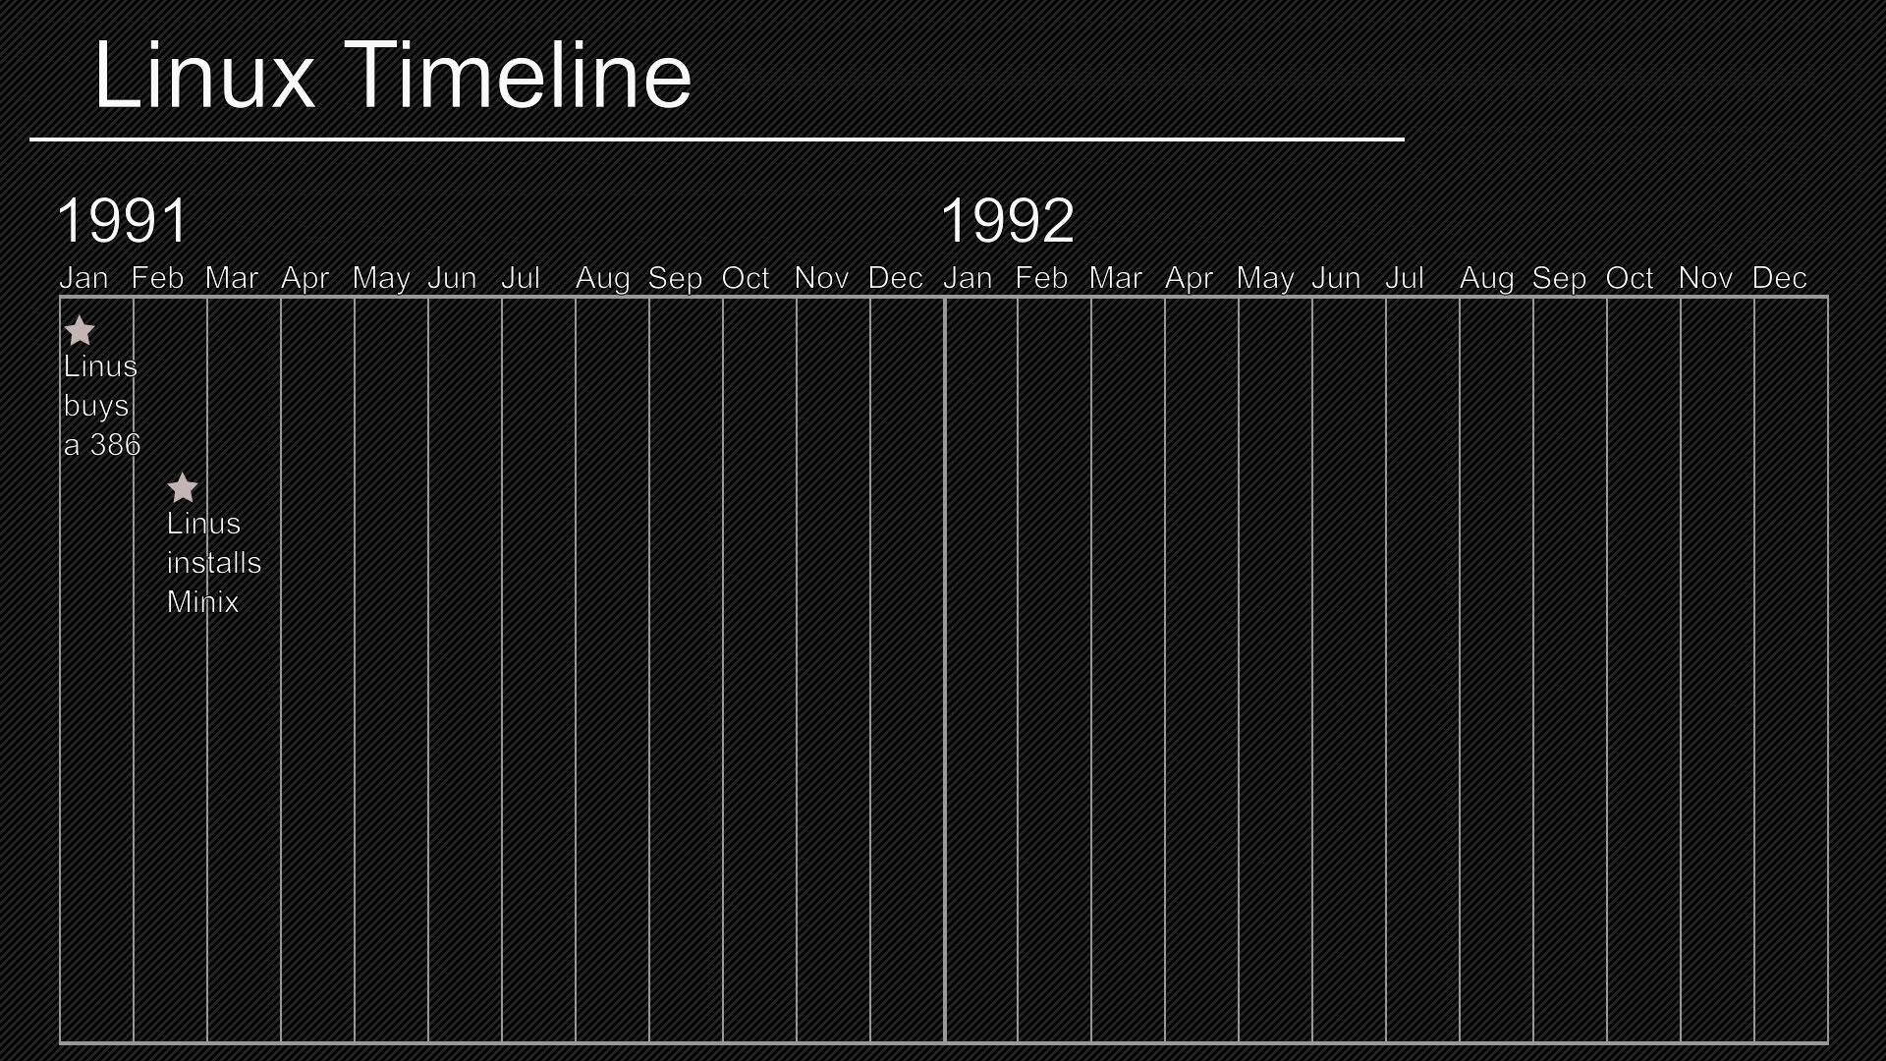
key("Right")
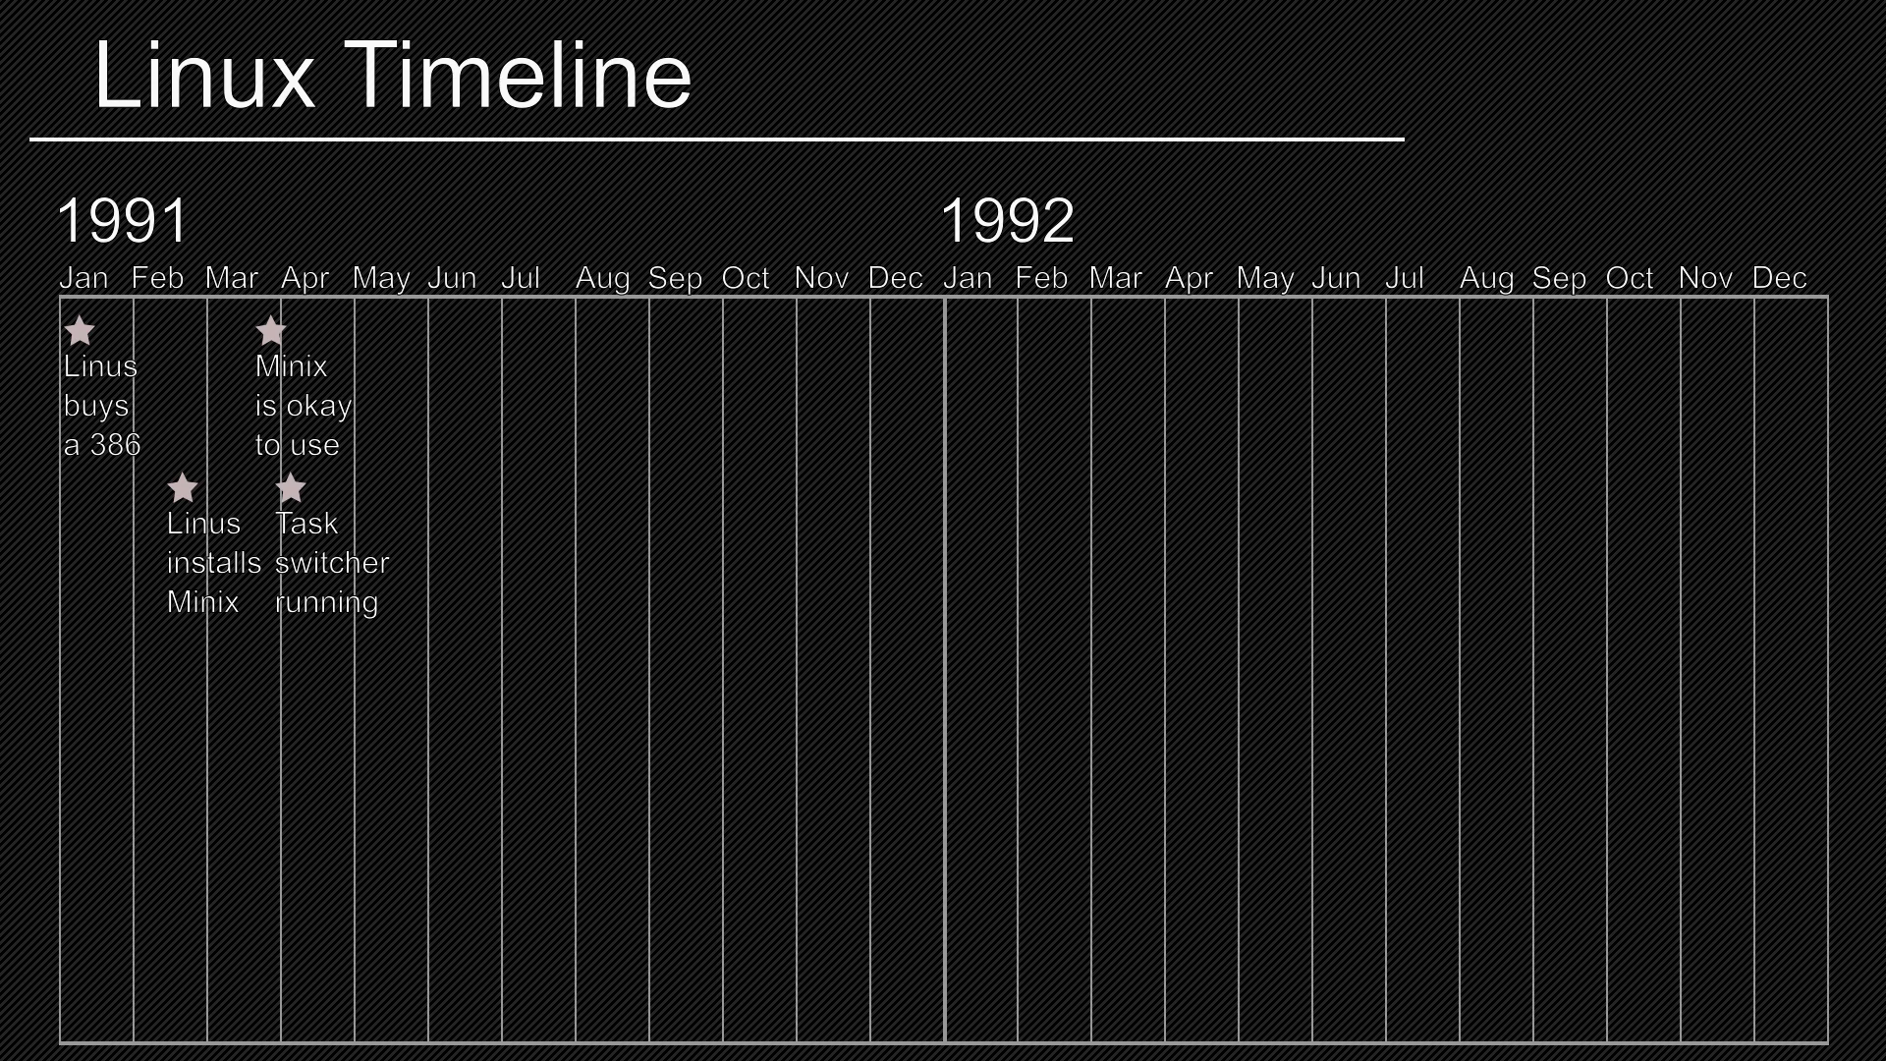
Bring up the photo over the 1991 Linux timeline
key("Right")
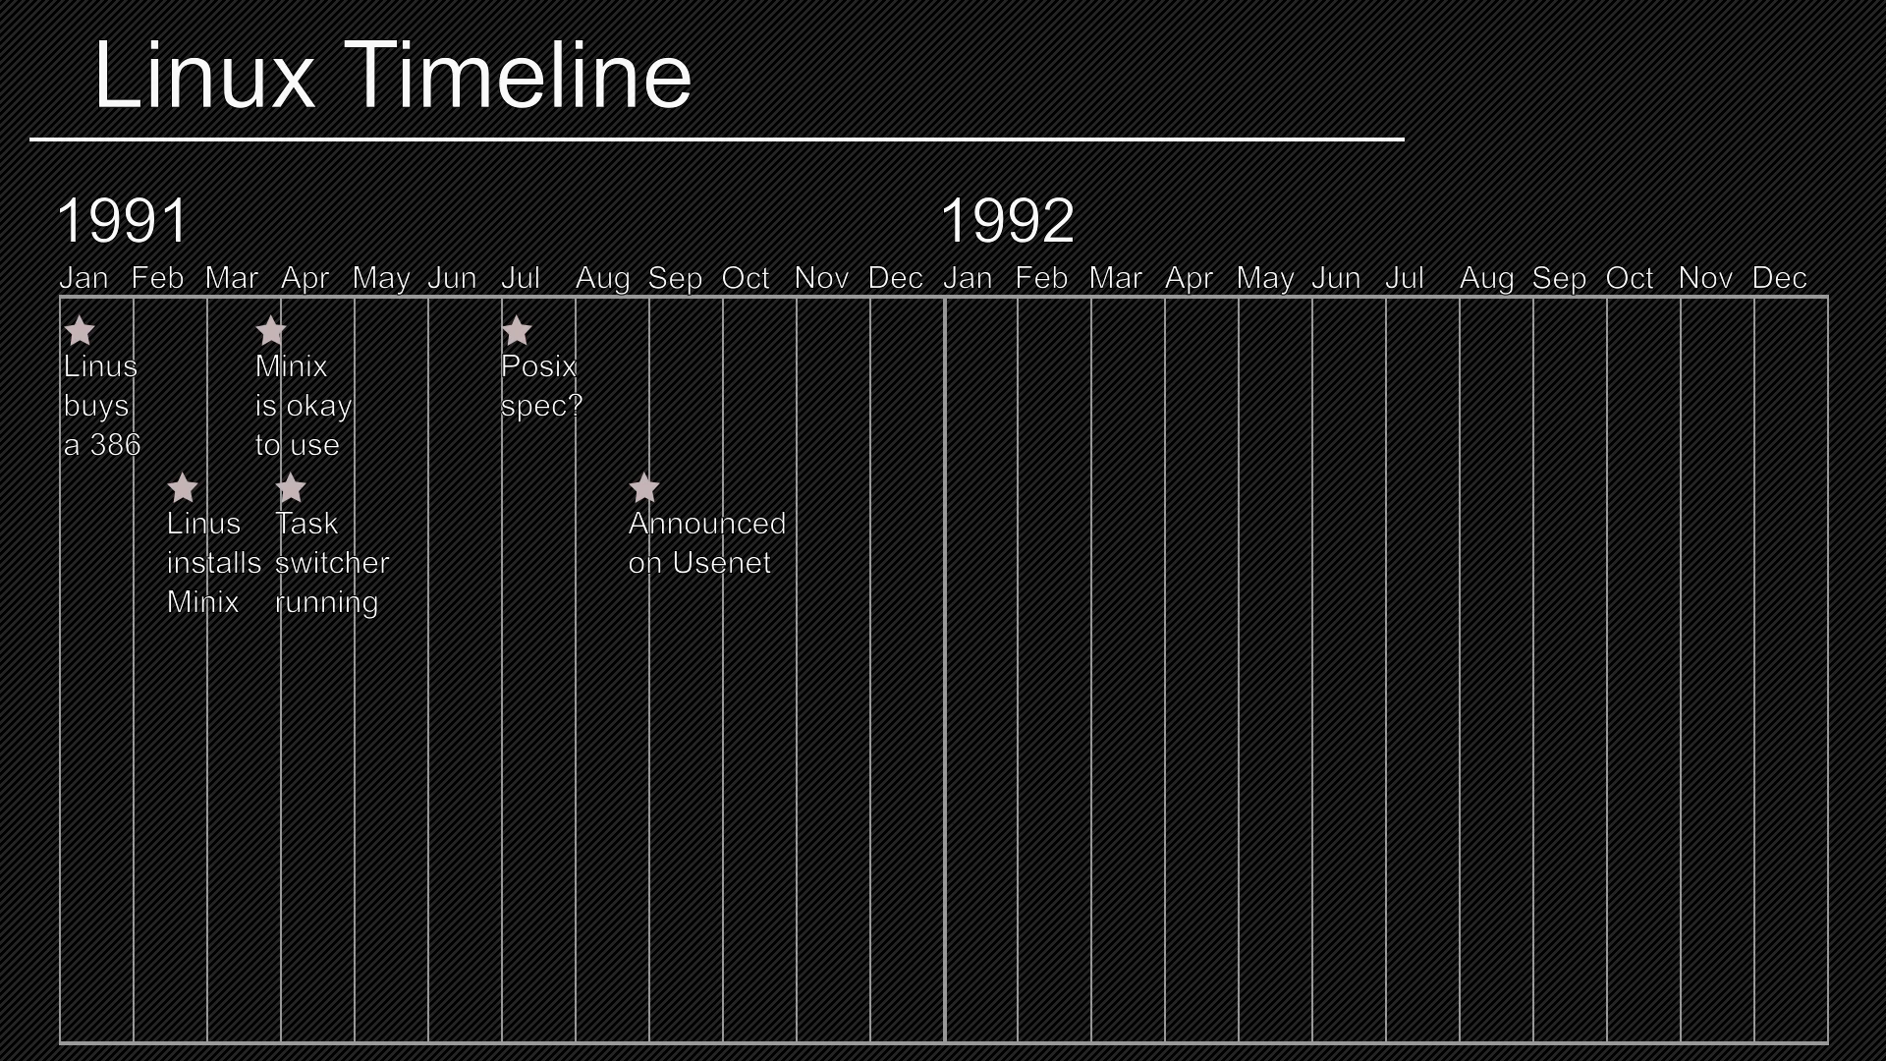
Reveal the September 1991 0.01 release star on the timeline
key("Right")
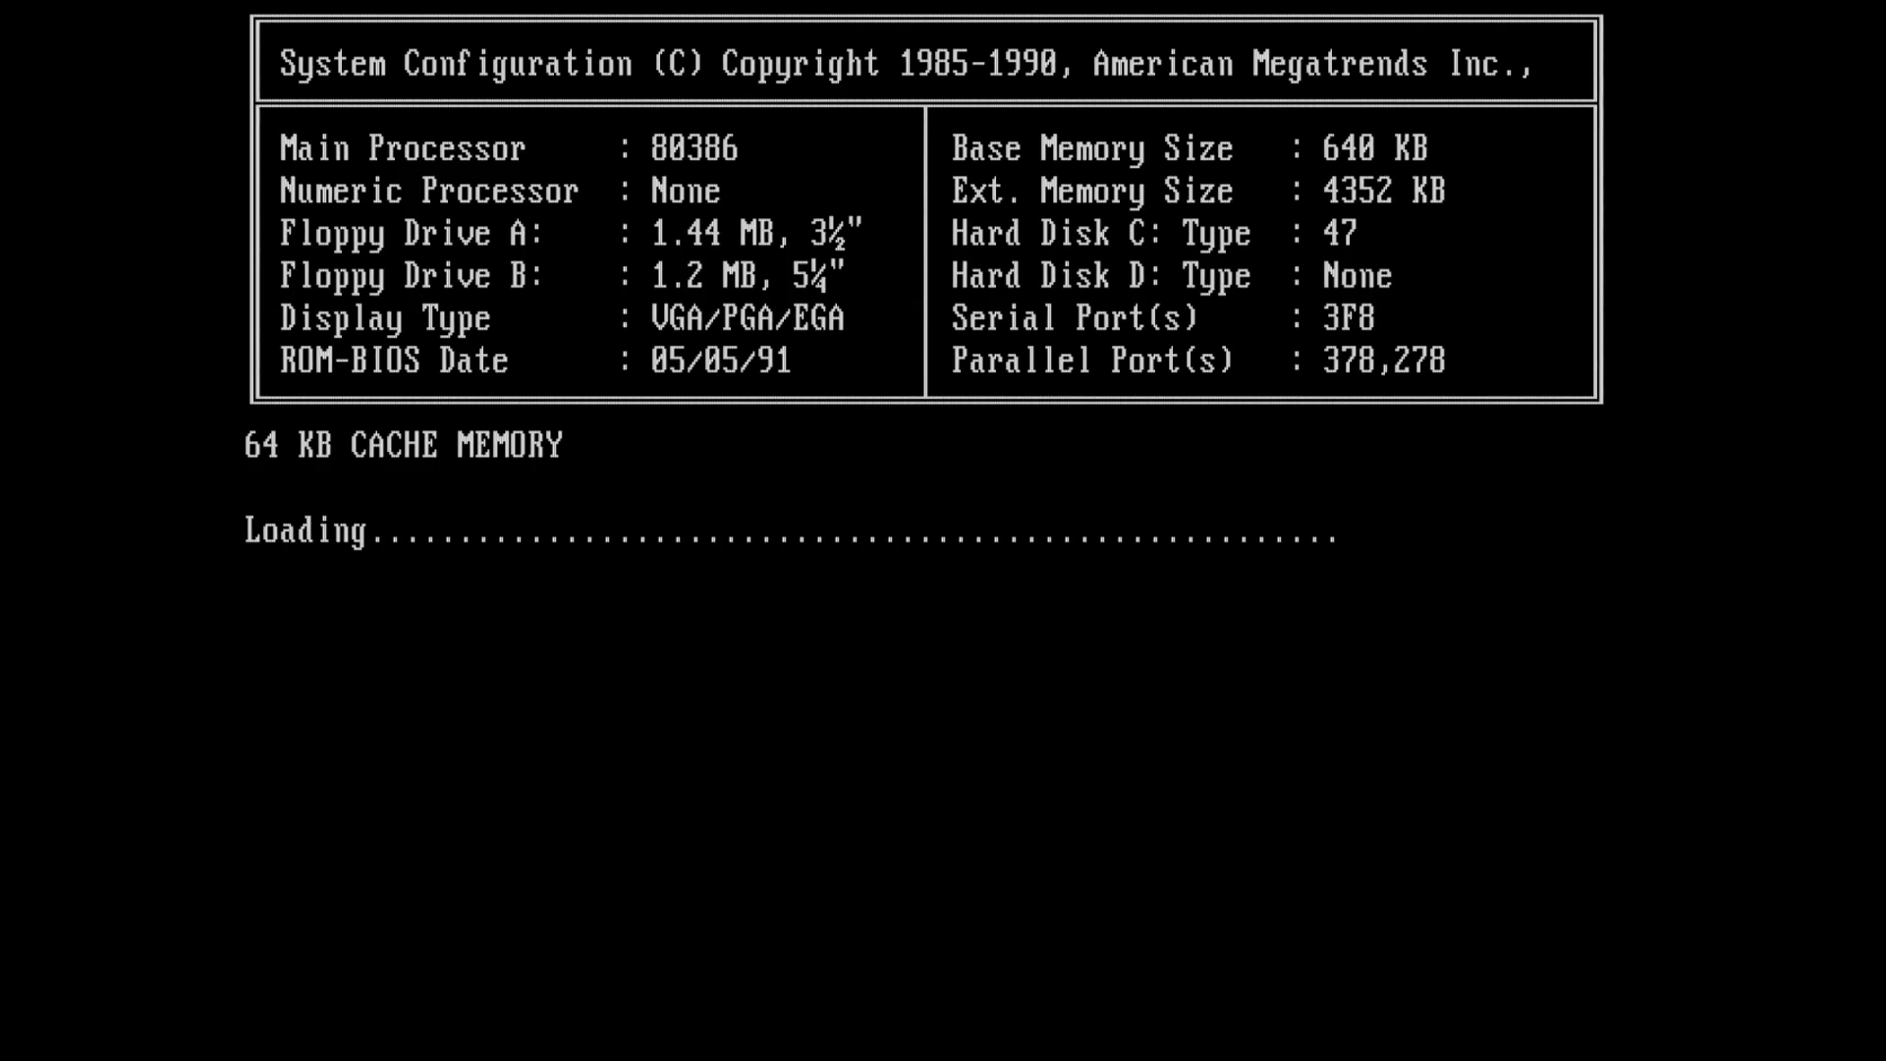
Boot the SLS installer from drive A and create 62 MB partition 2 at cylinder 485
key("space")
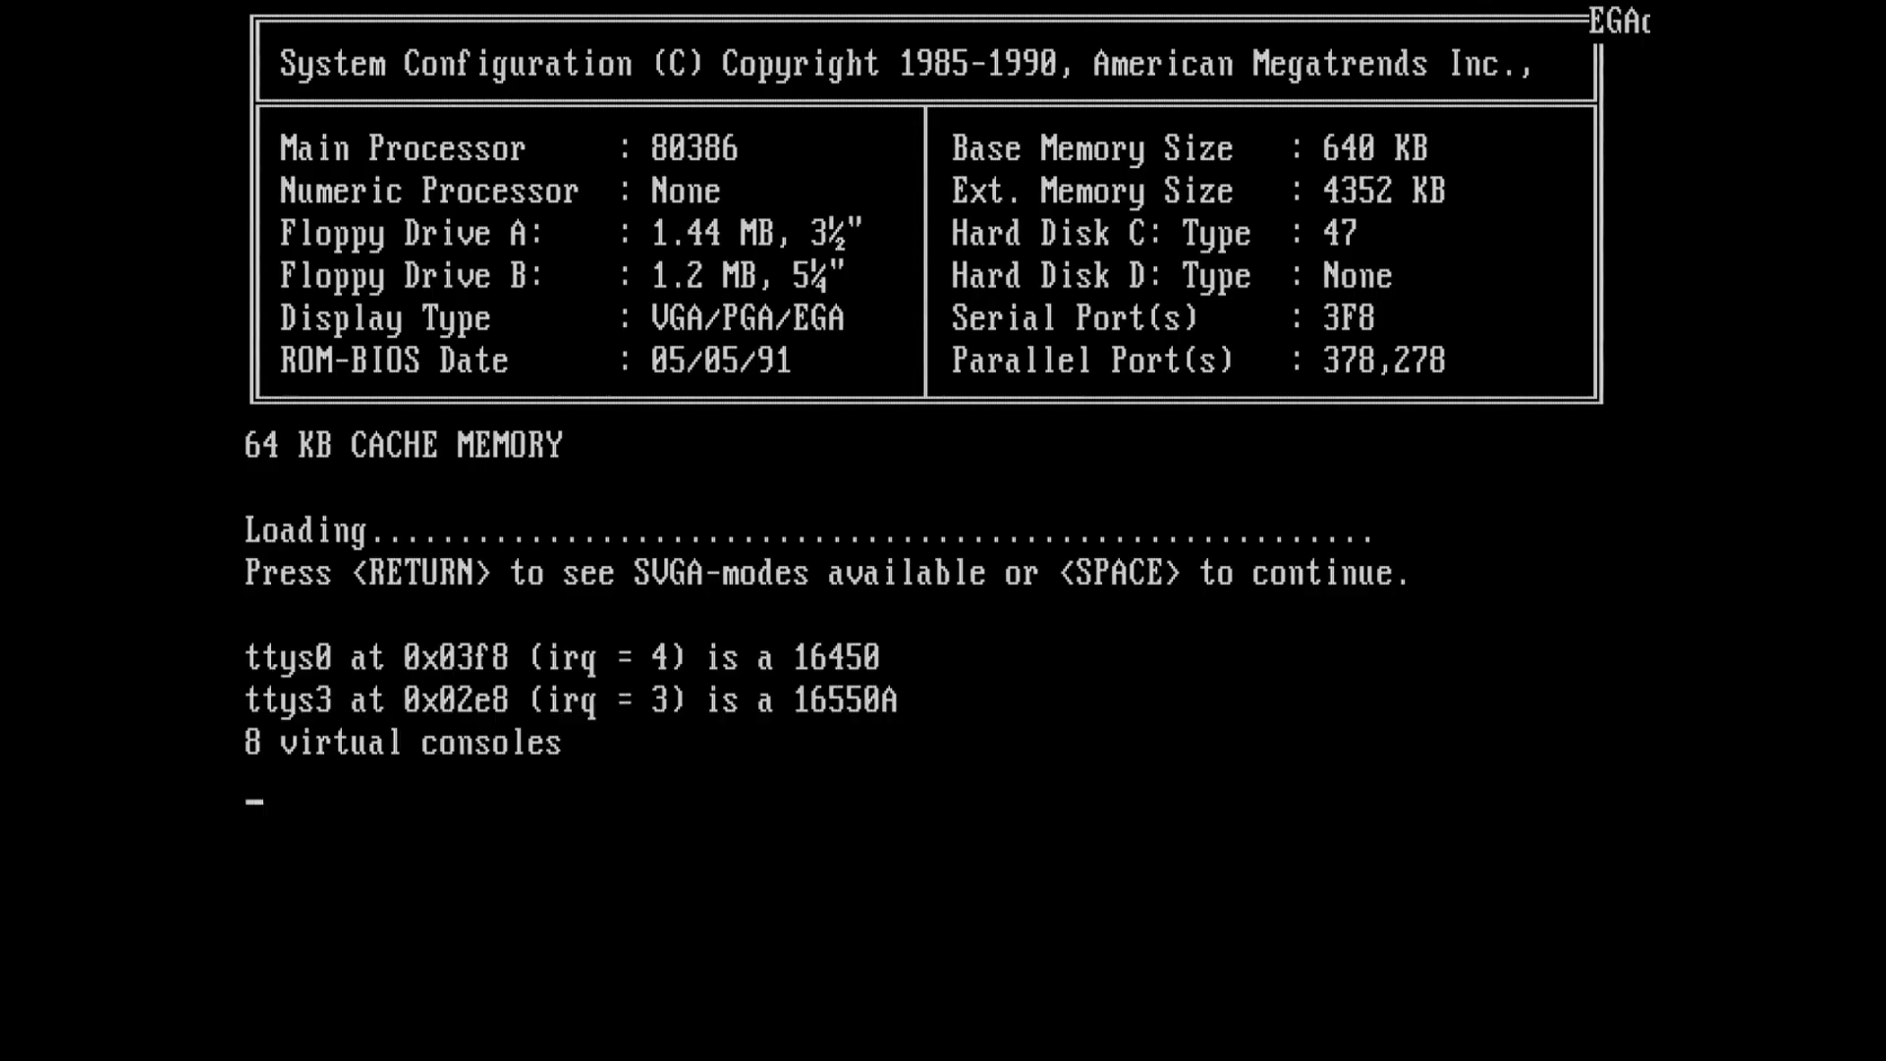
type("2")
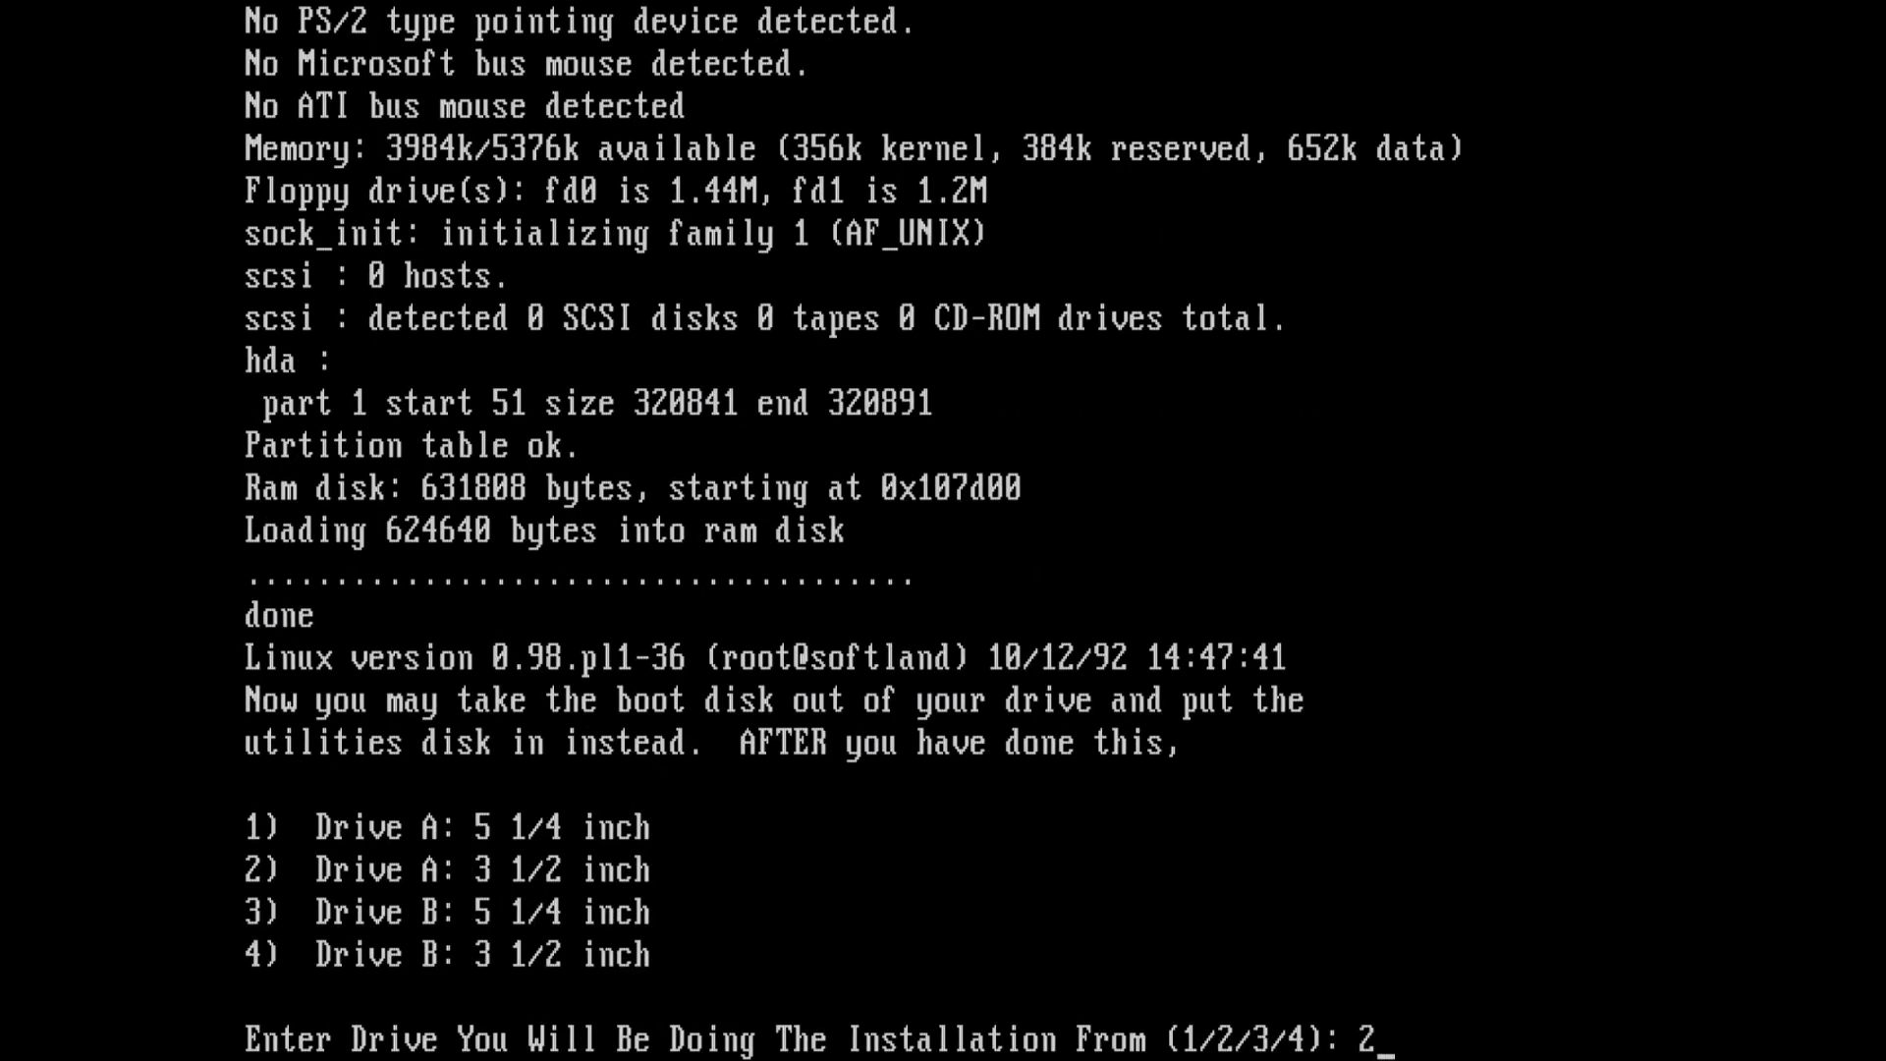
key("Return")
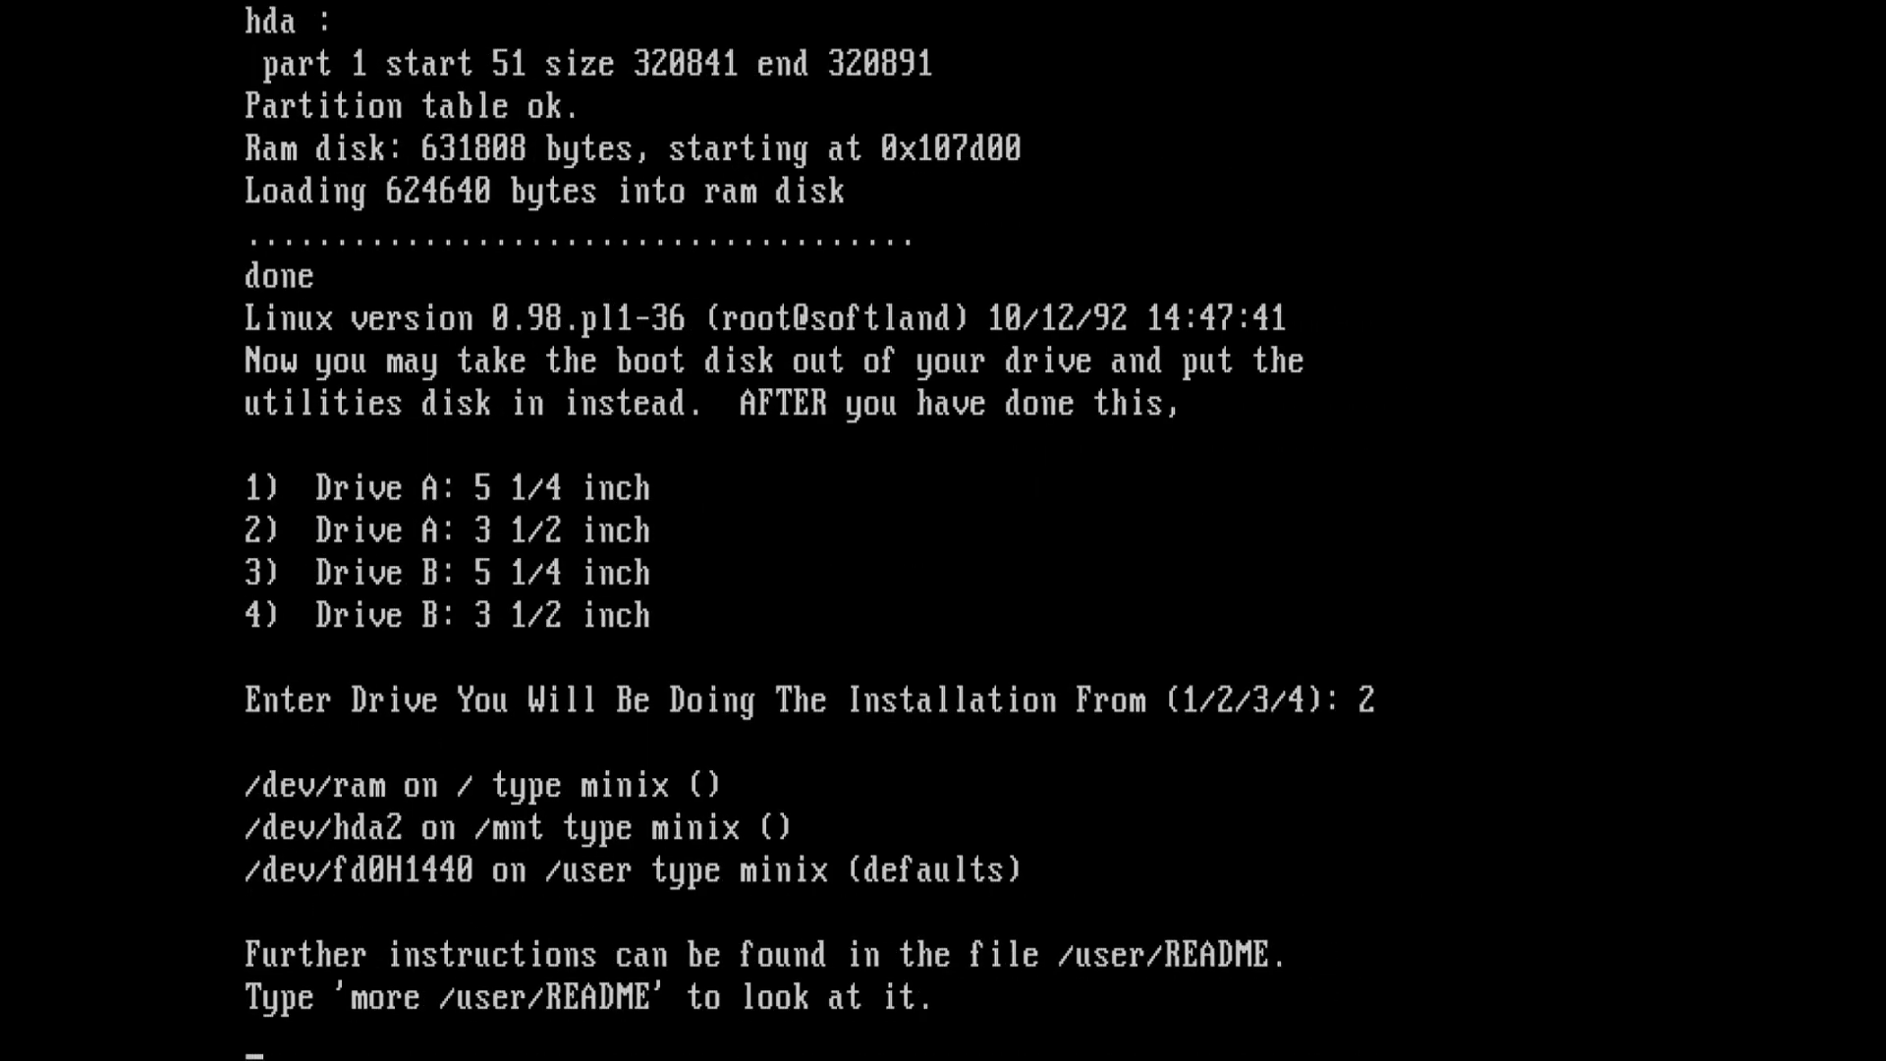
type("fdisk2")
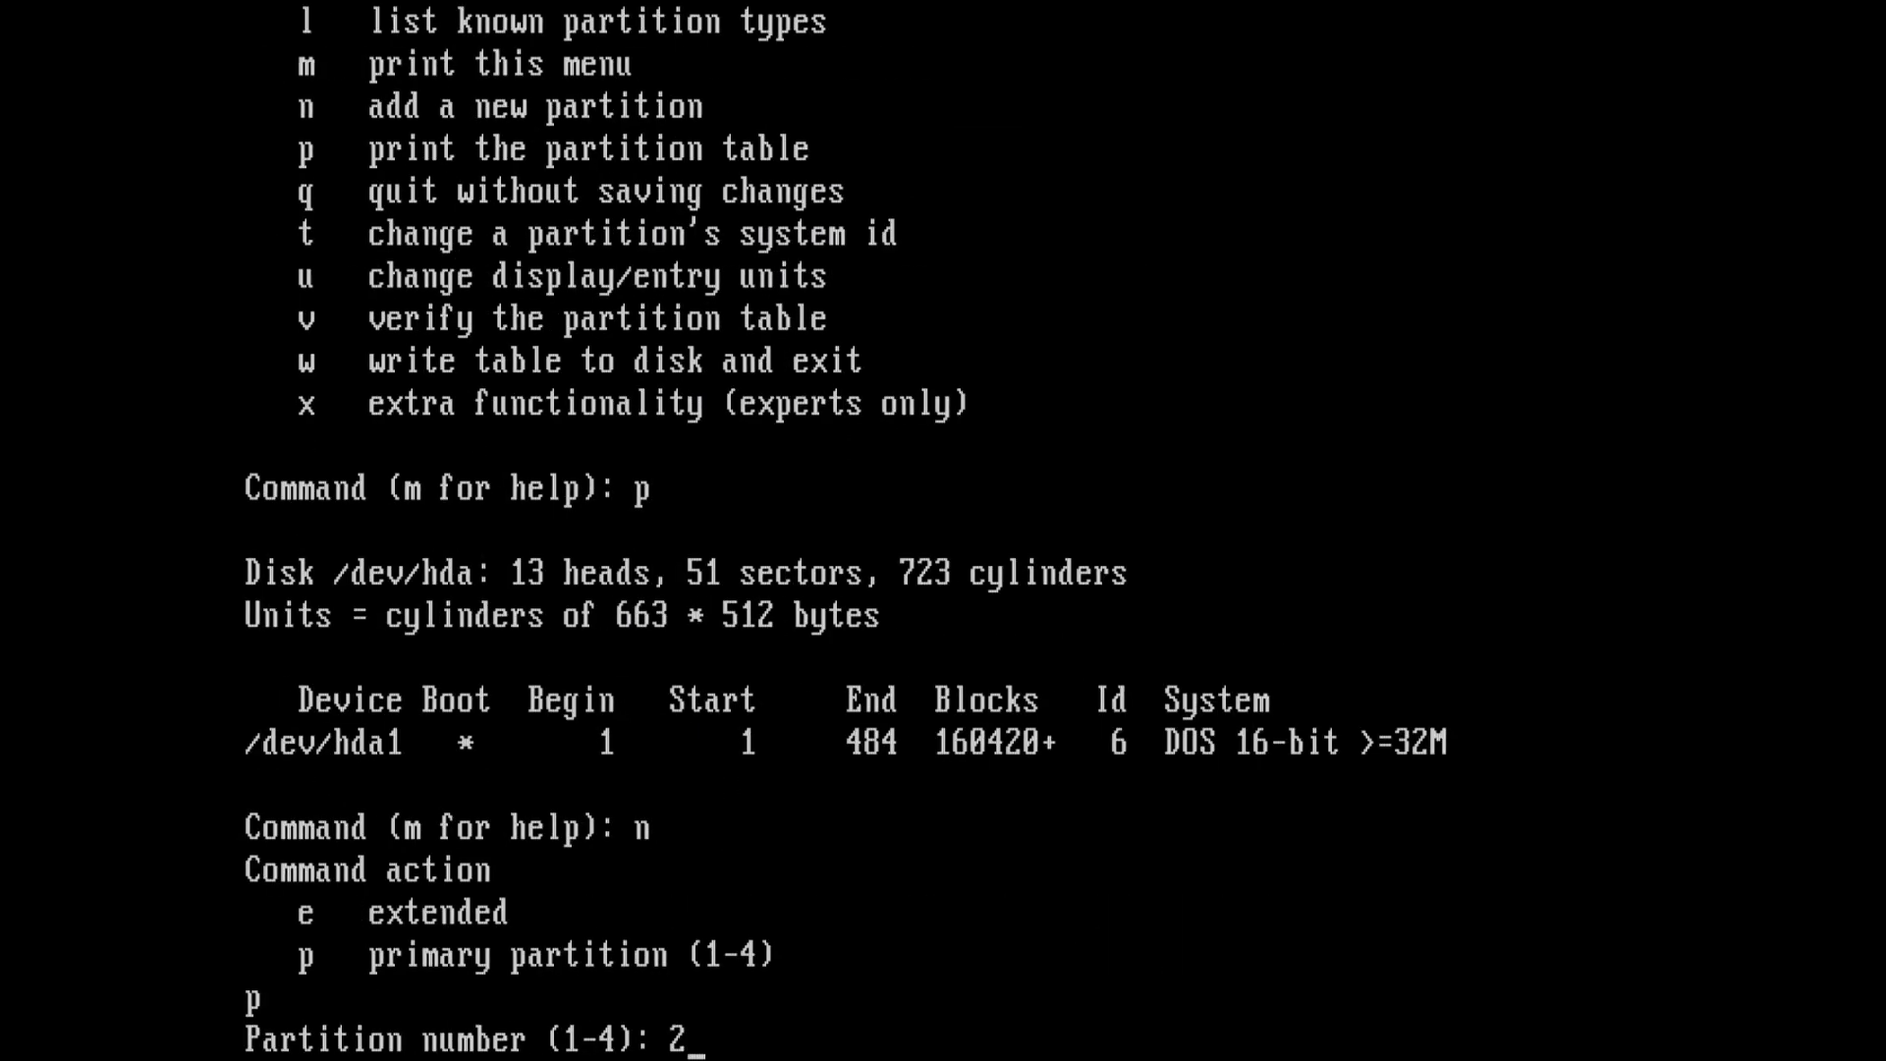
key("Return")
type("485")
key("Return")
type("+62")
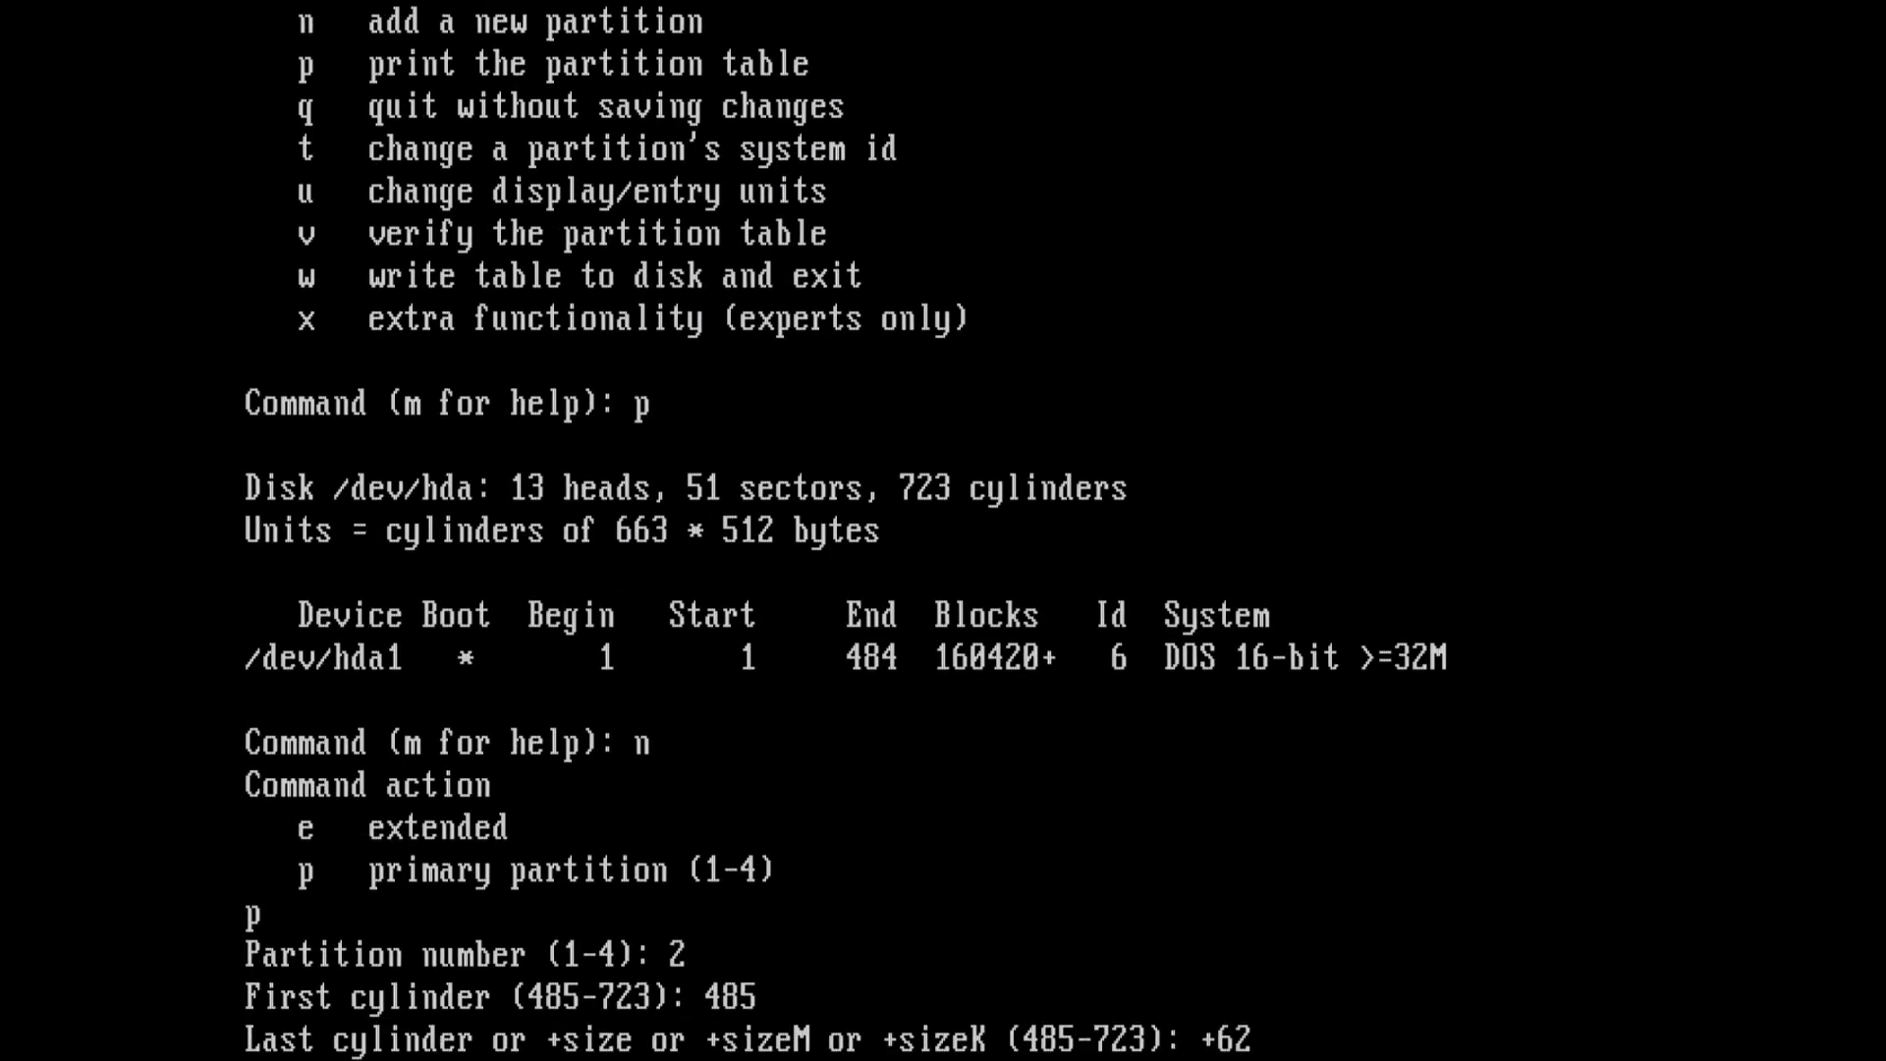
type("M")
key("Return")
type("n")
Add primary partition 3 spanning cylinders 677 to 723
key("Return")
type("p")
key("Return")
type("3")
key("Return")
type("677")
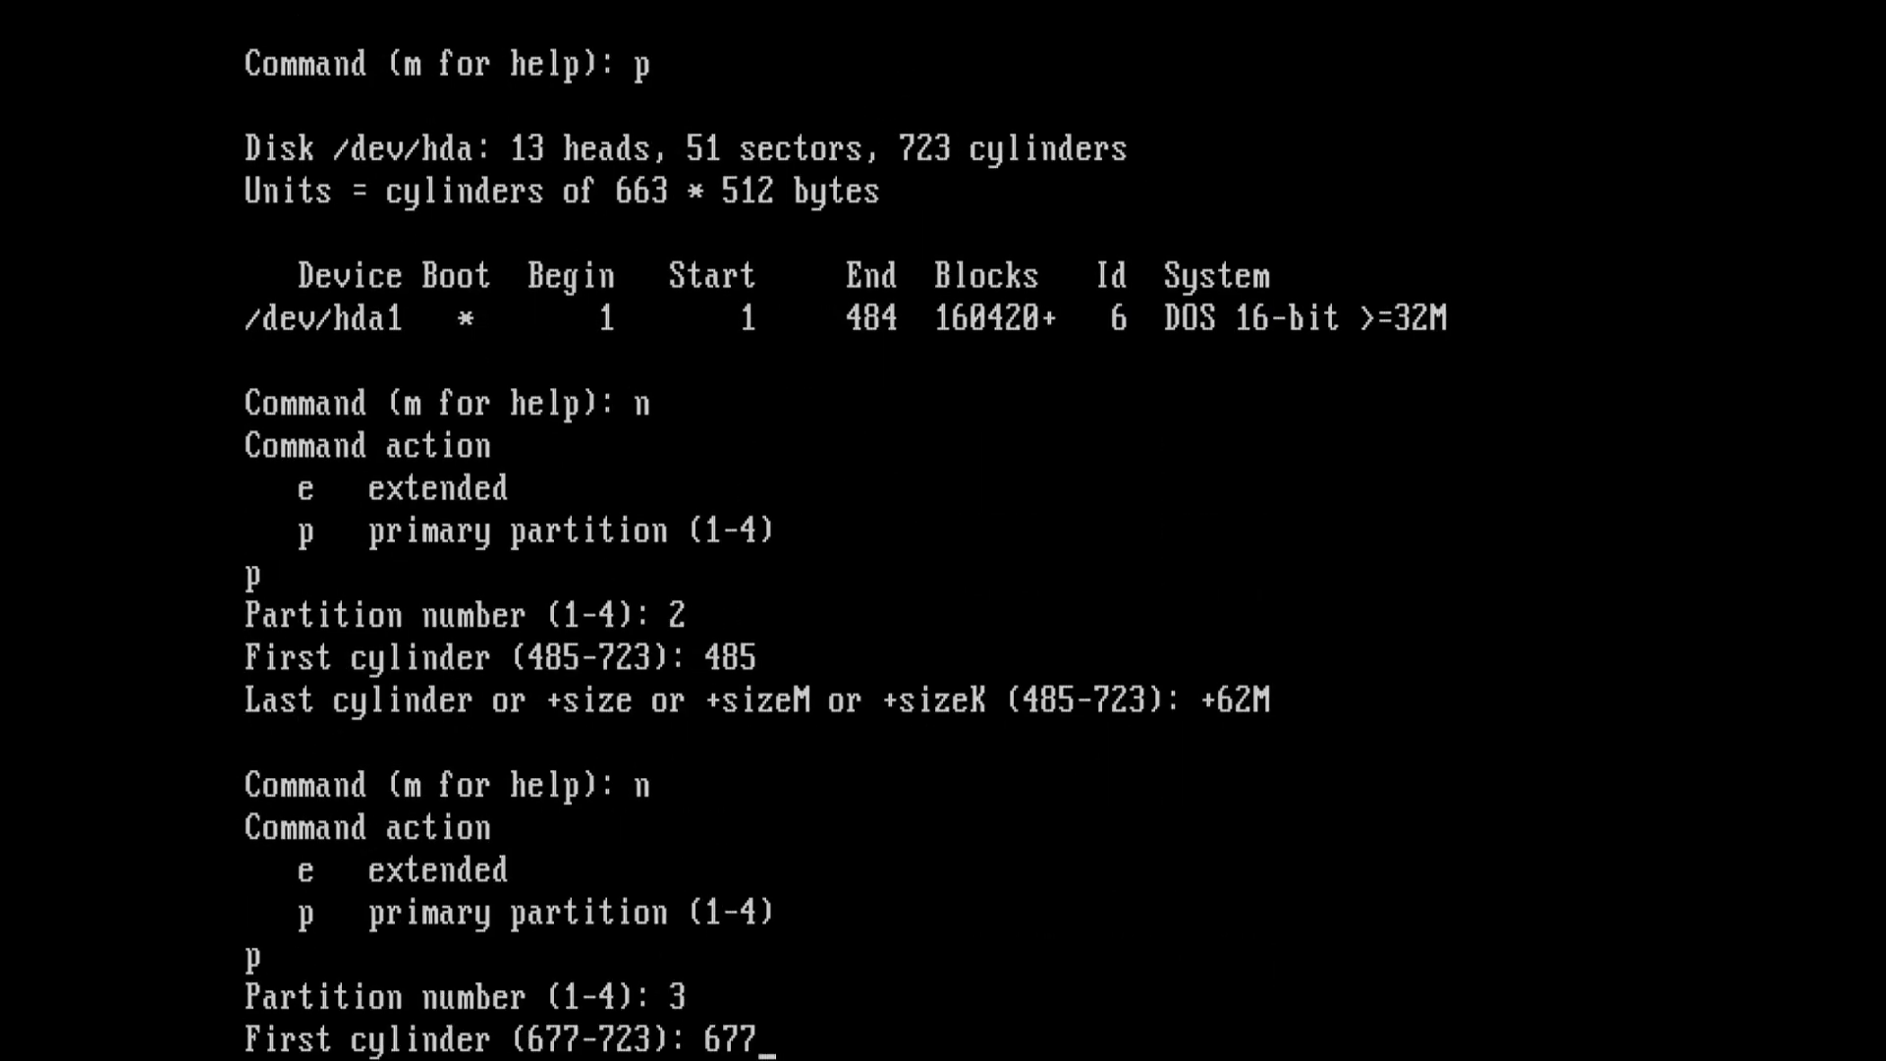
key("Return")
type("723): 723")
key("Return")
type("w")
key("Return")
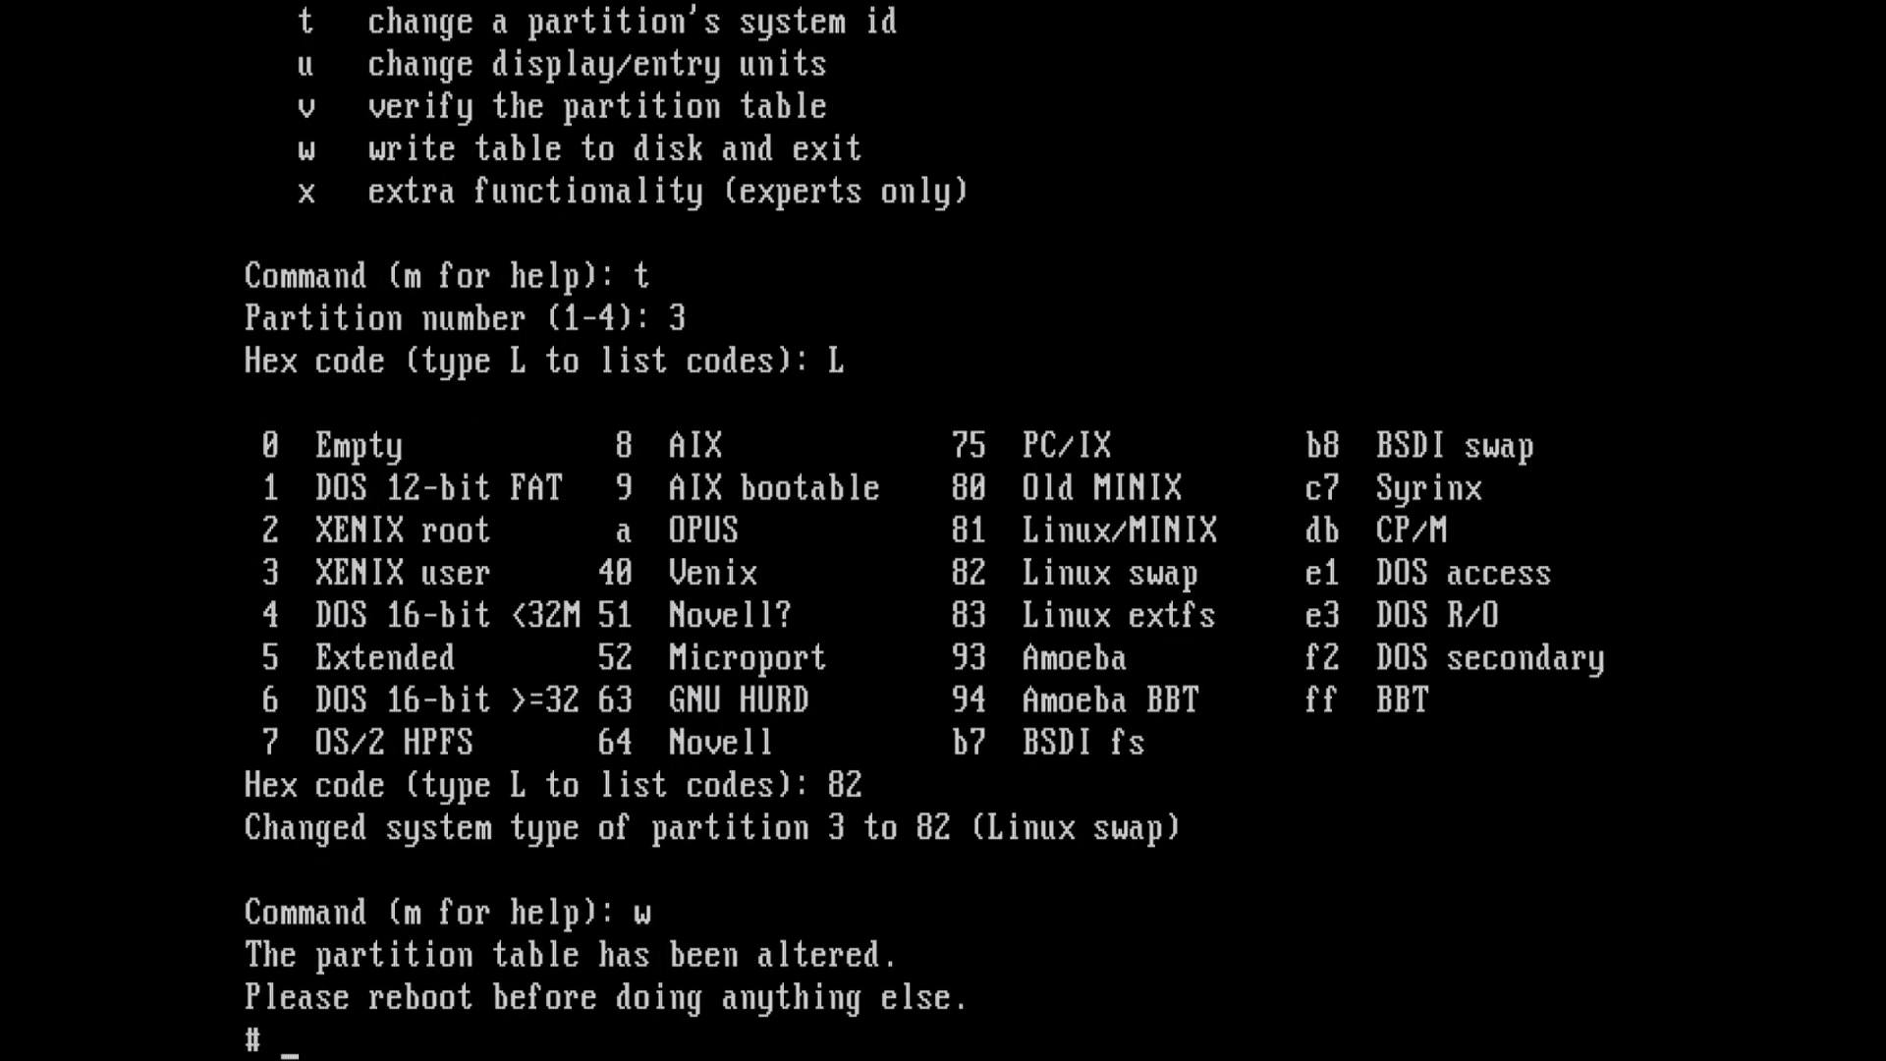
Reboot and start a minimal SLS install onto hda2 with the default minix filesystem
key("Delete")
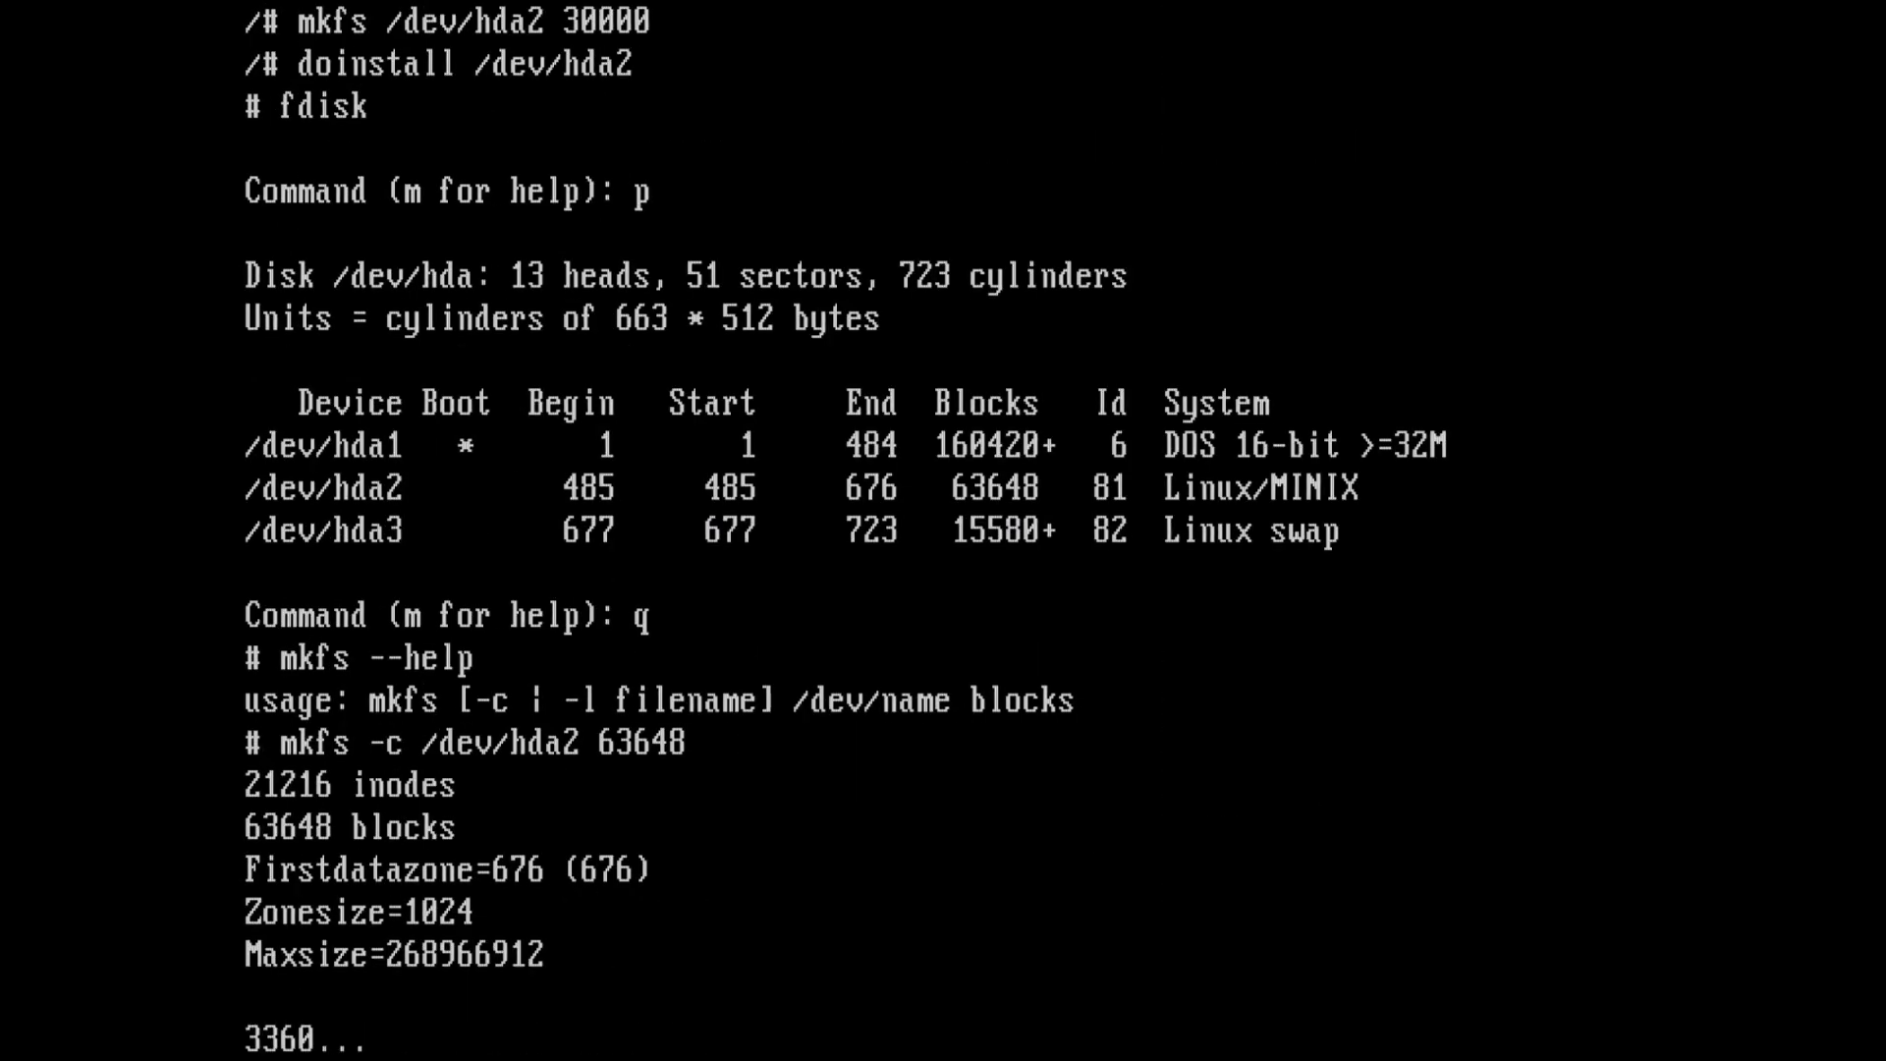
type("doinstall /dev/hda2")
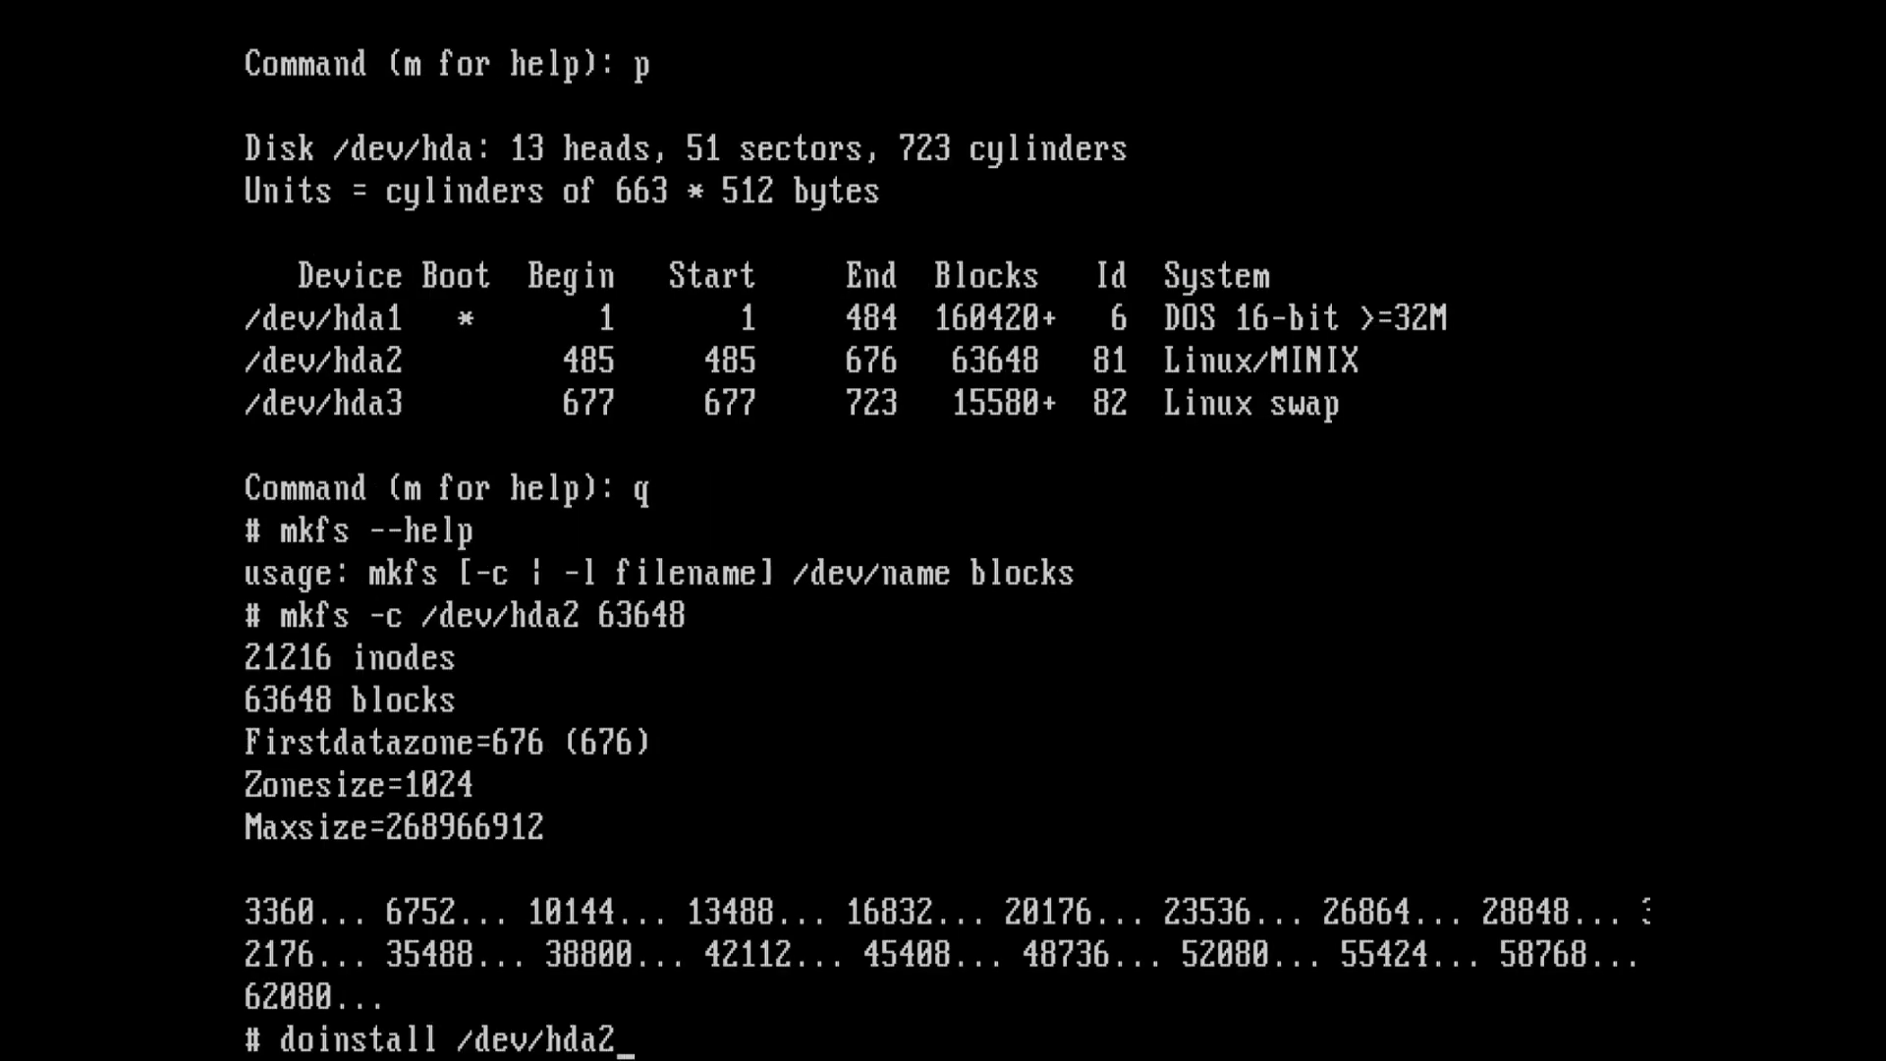
key("Return")
type("1")
key("Return")
type("n")
key("Return")
key("Return")
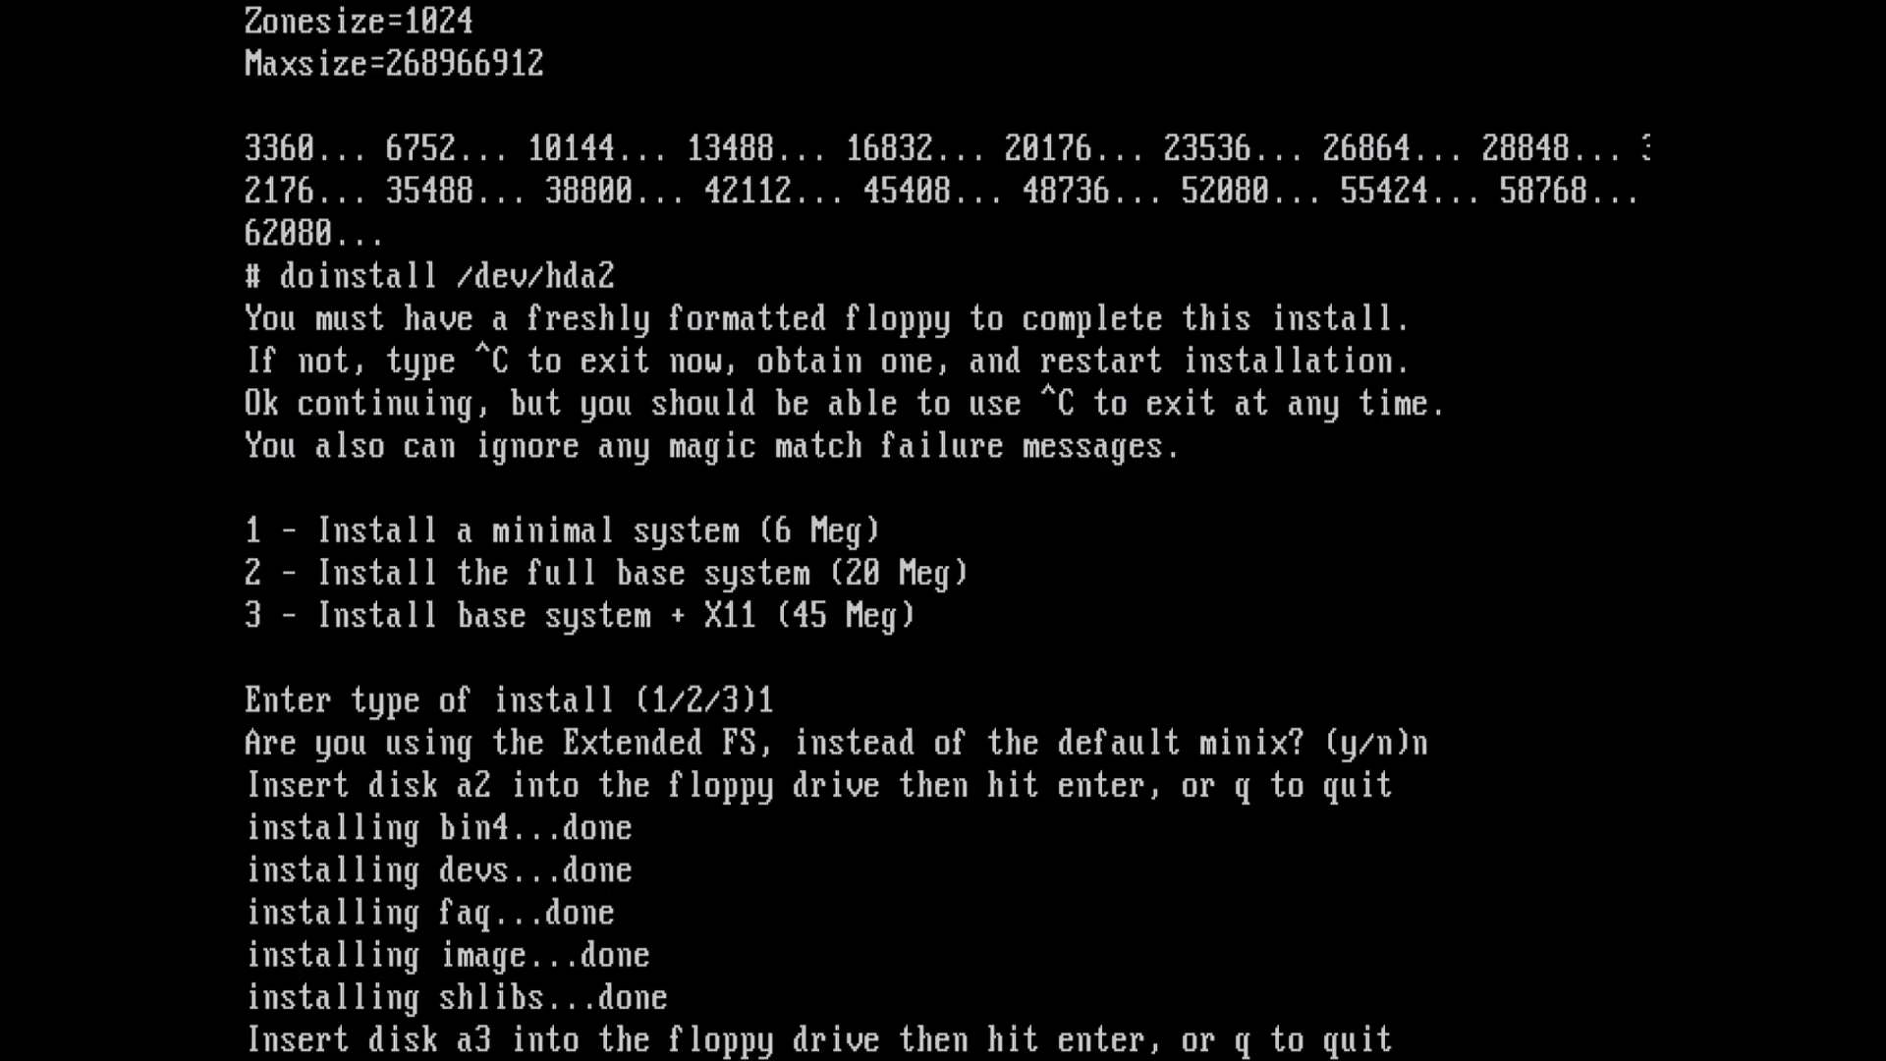
Feed the install floppies, then finish and write a boot floppy with no coprocessor
key("Return")
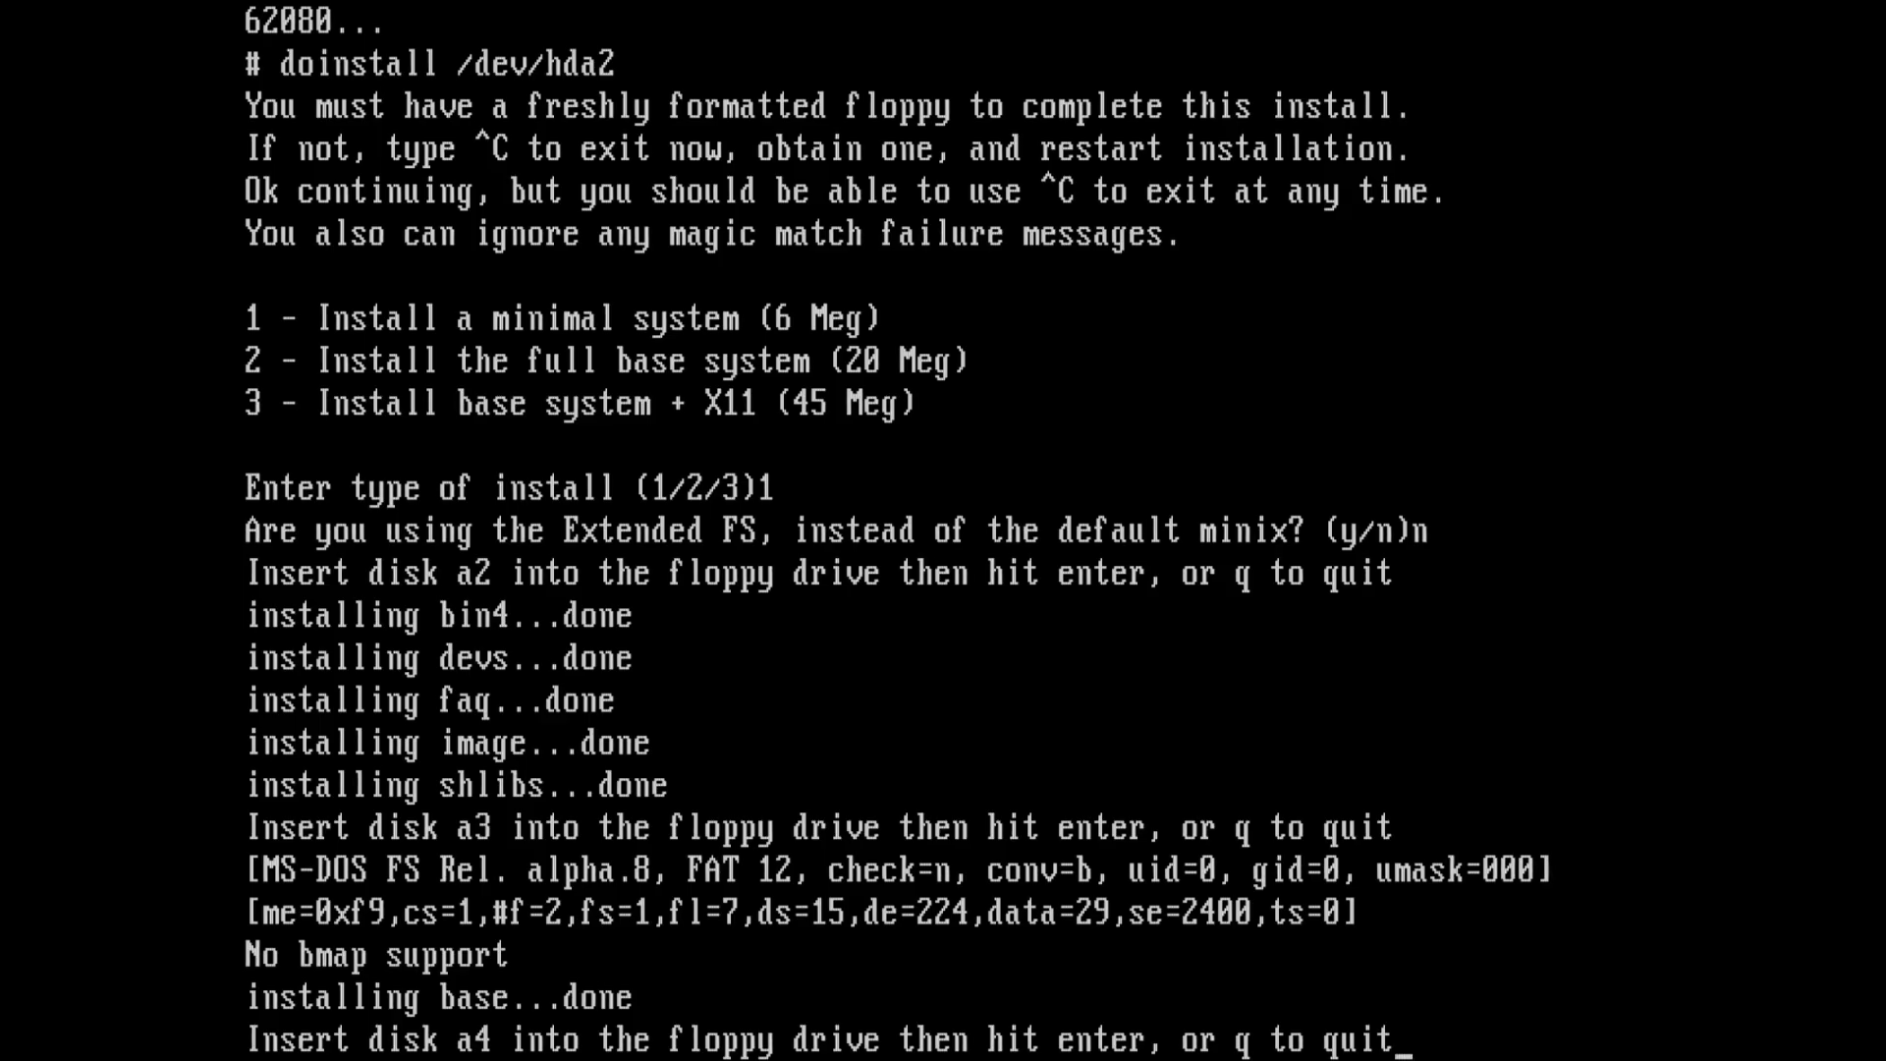
type("q")
key("Return")
type("n")
key("Return")
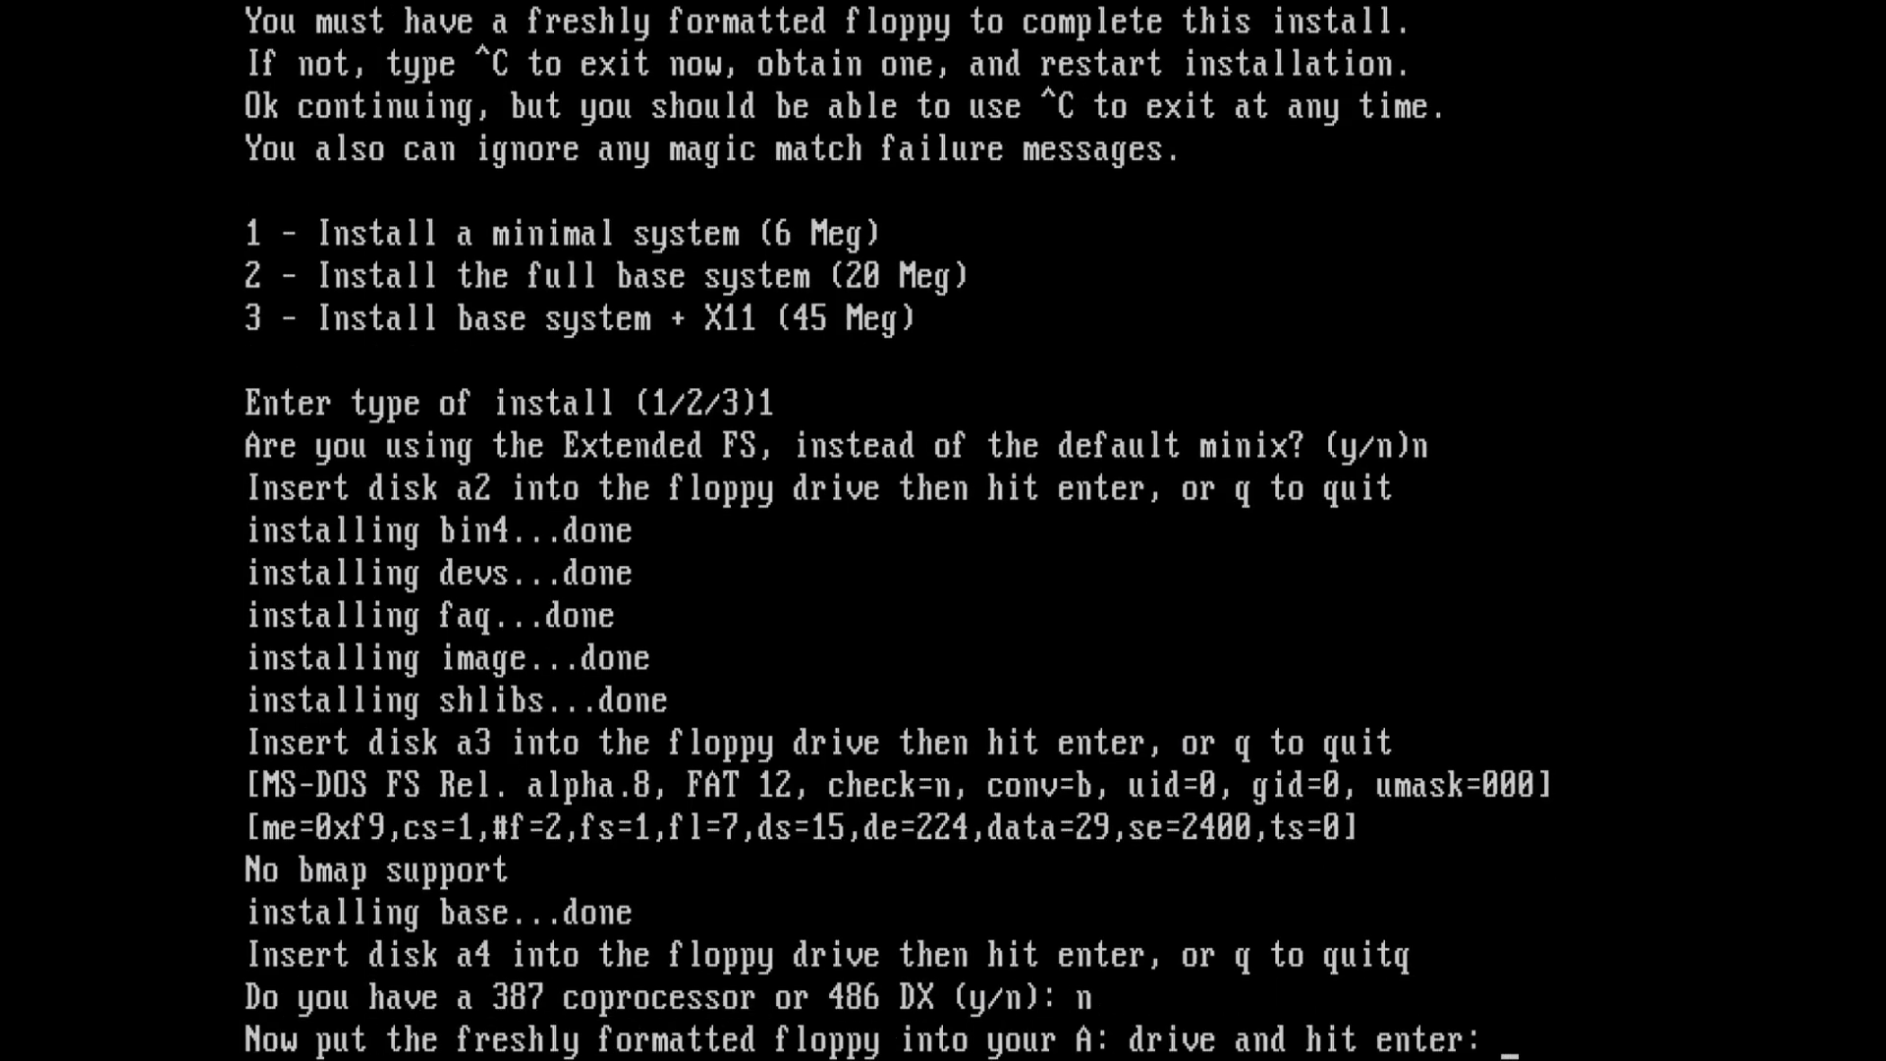
key("Return")
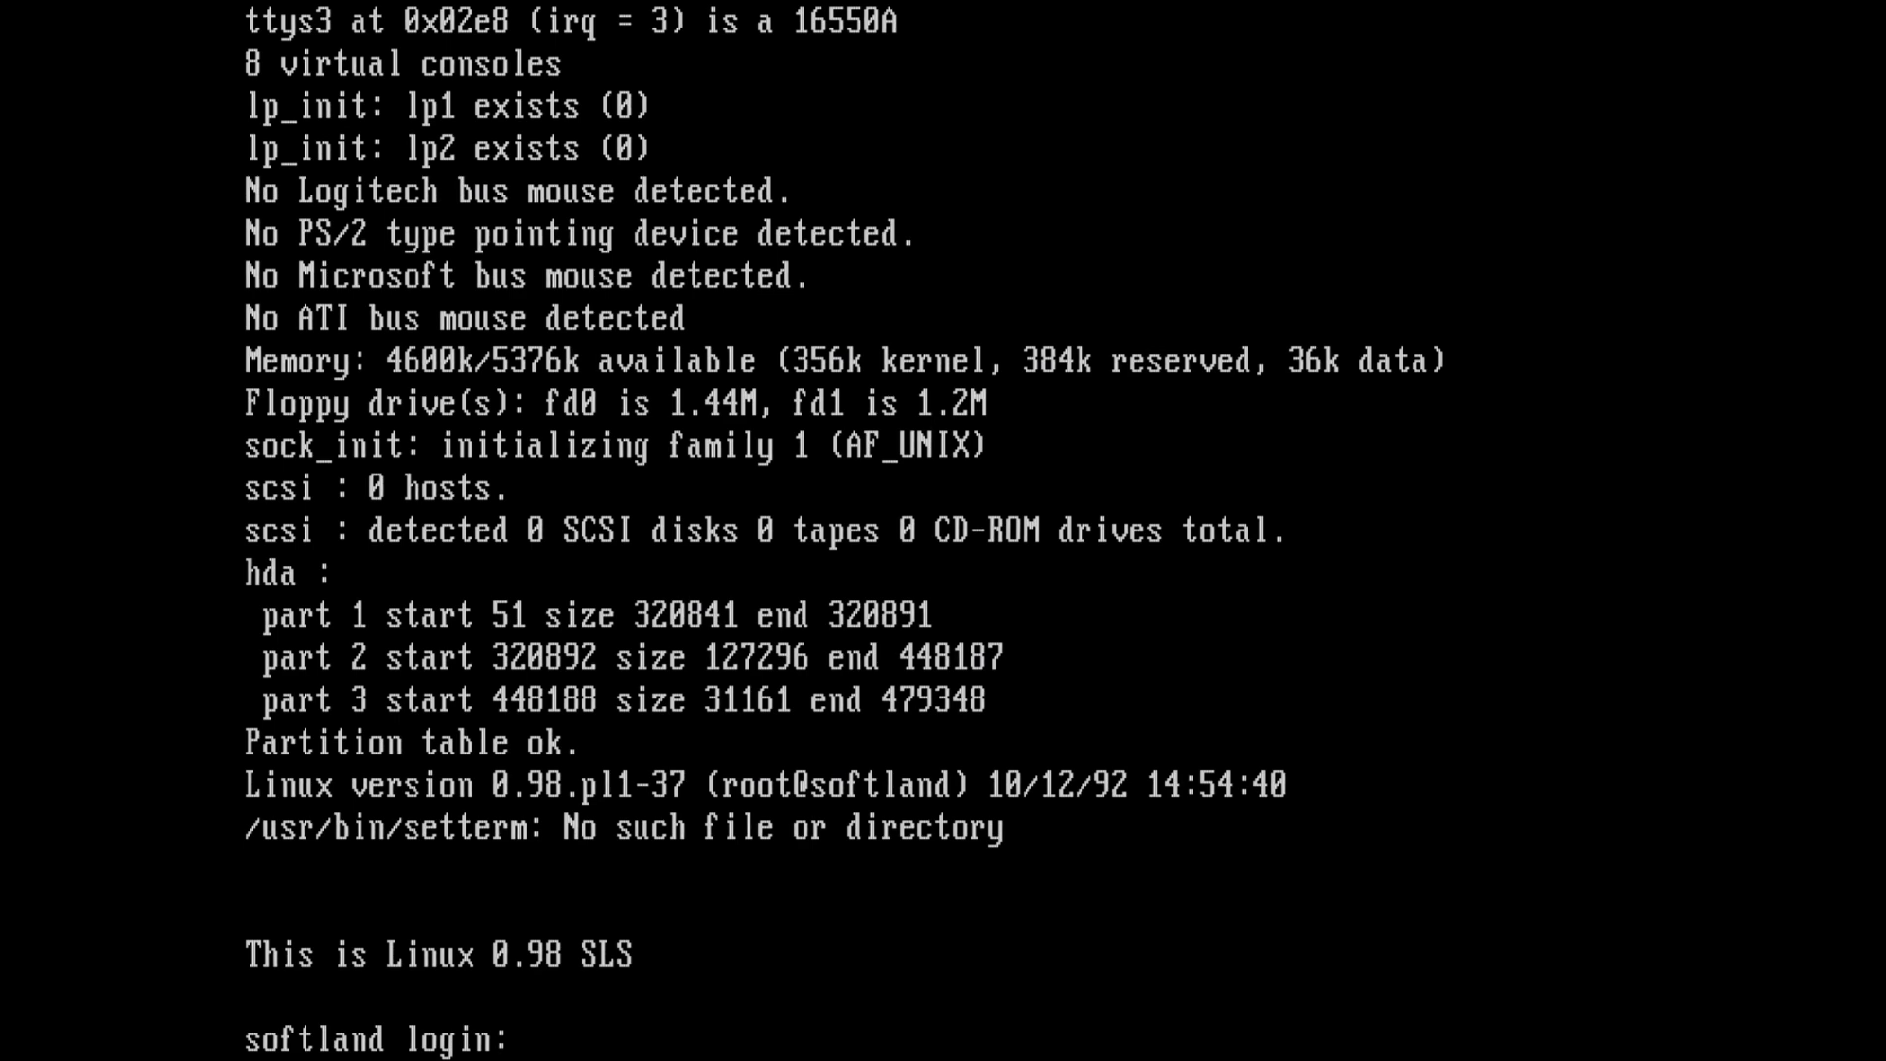
type("root")
Log in as root and try the menu command, which is not found
key("Return")
type("m")
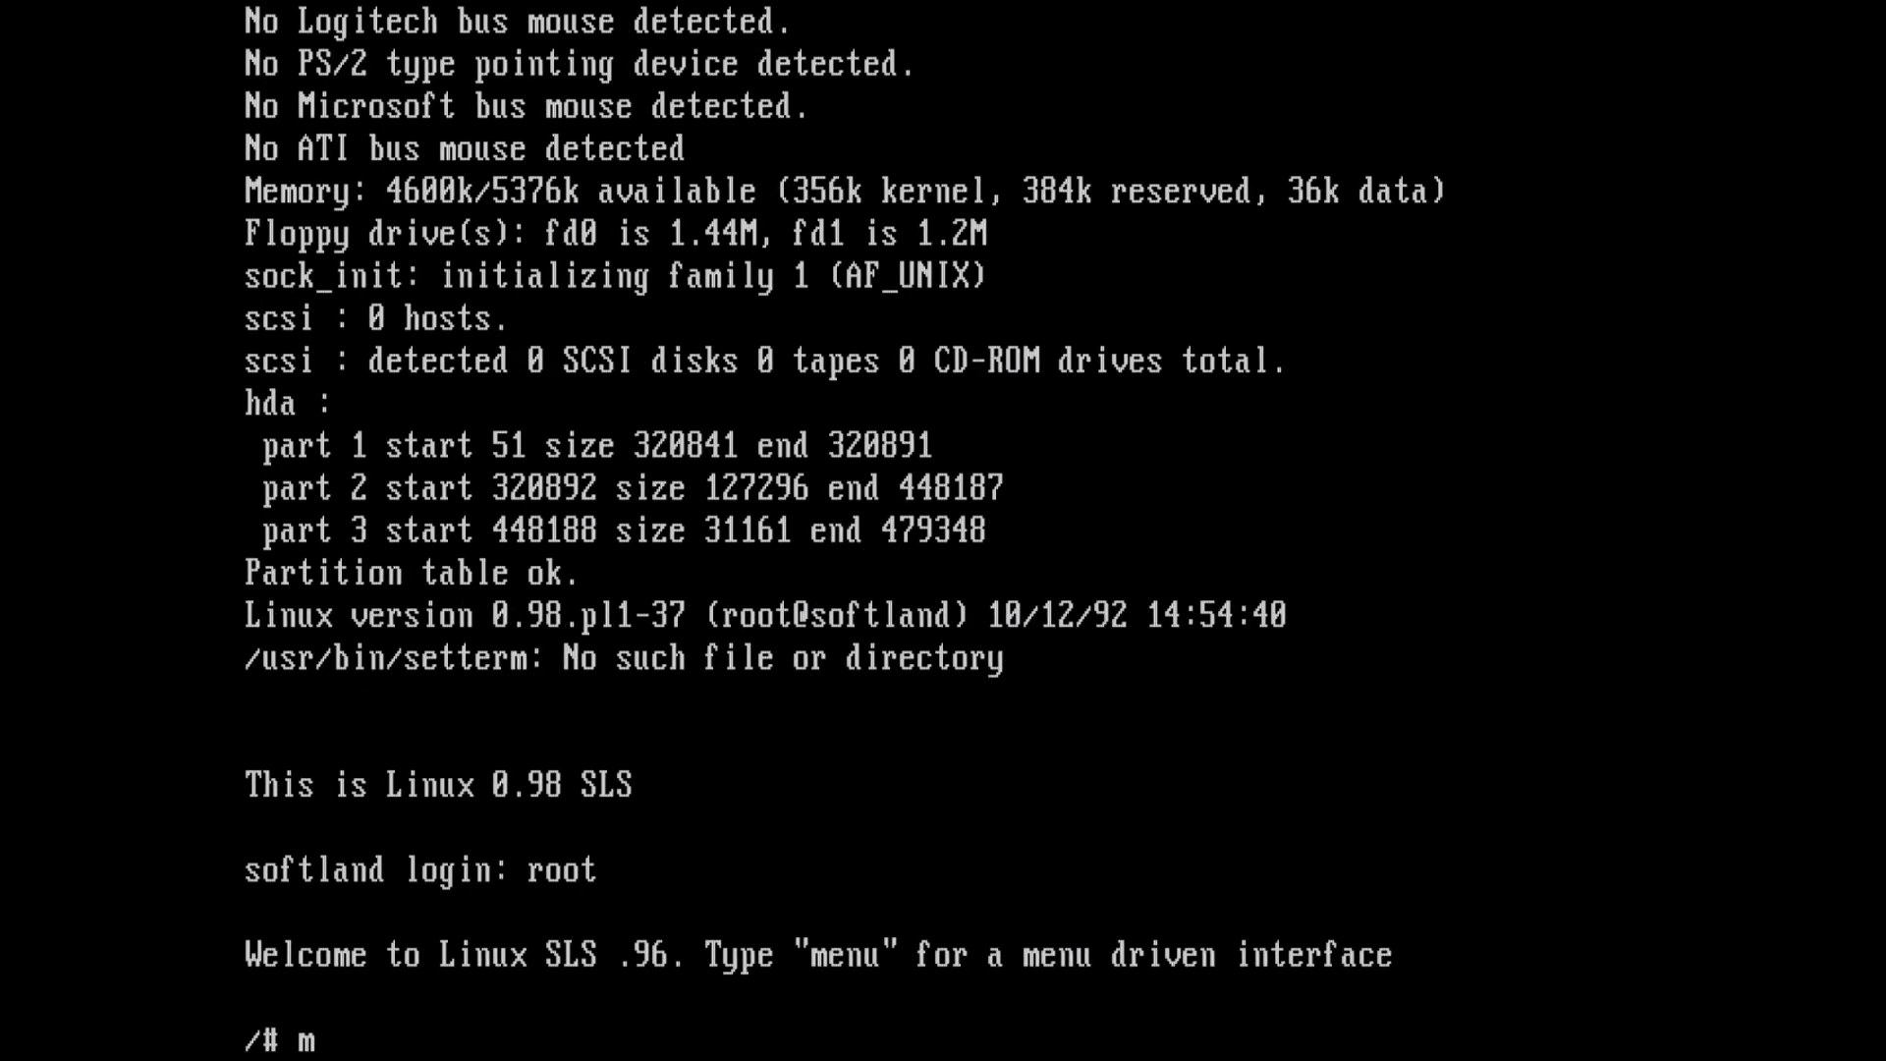
type("enu")
key("Return")
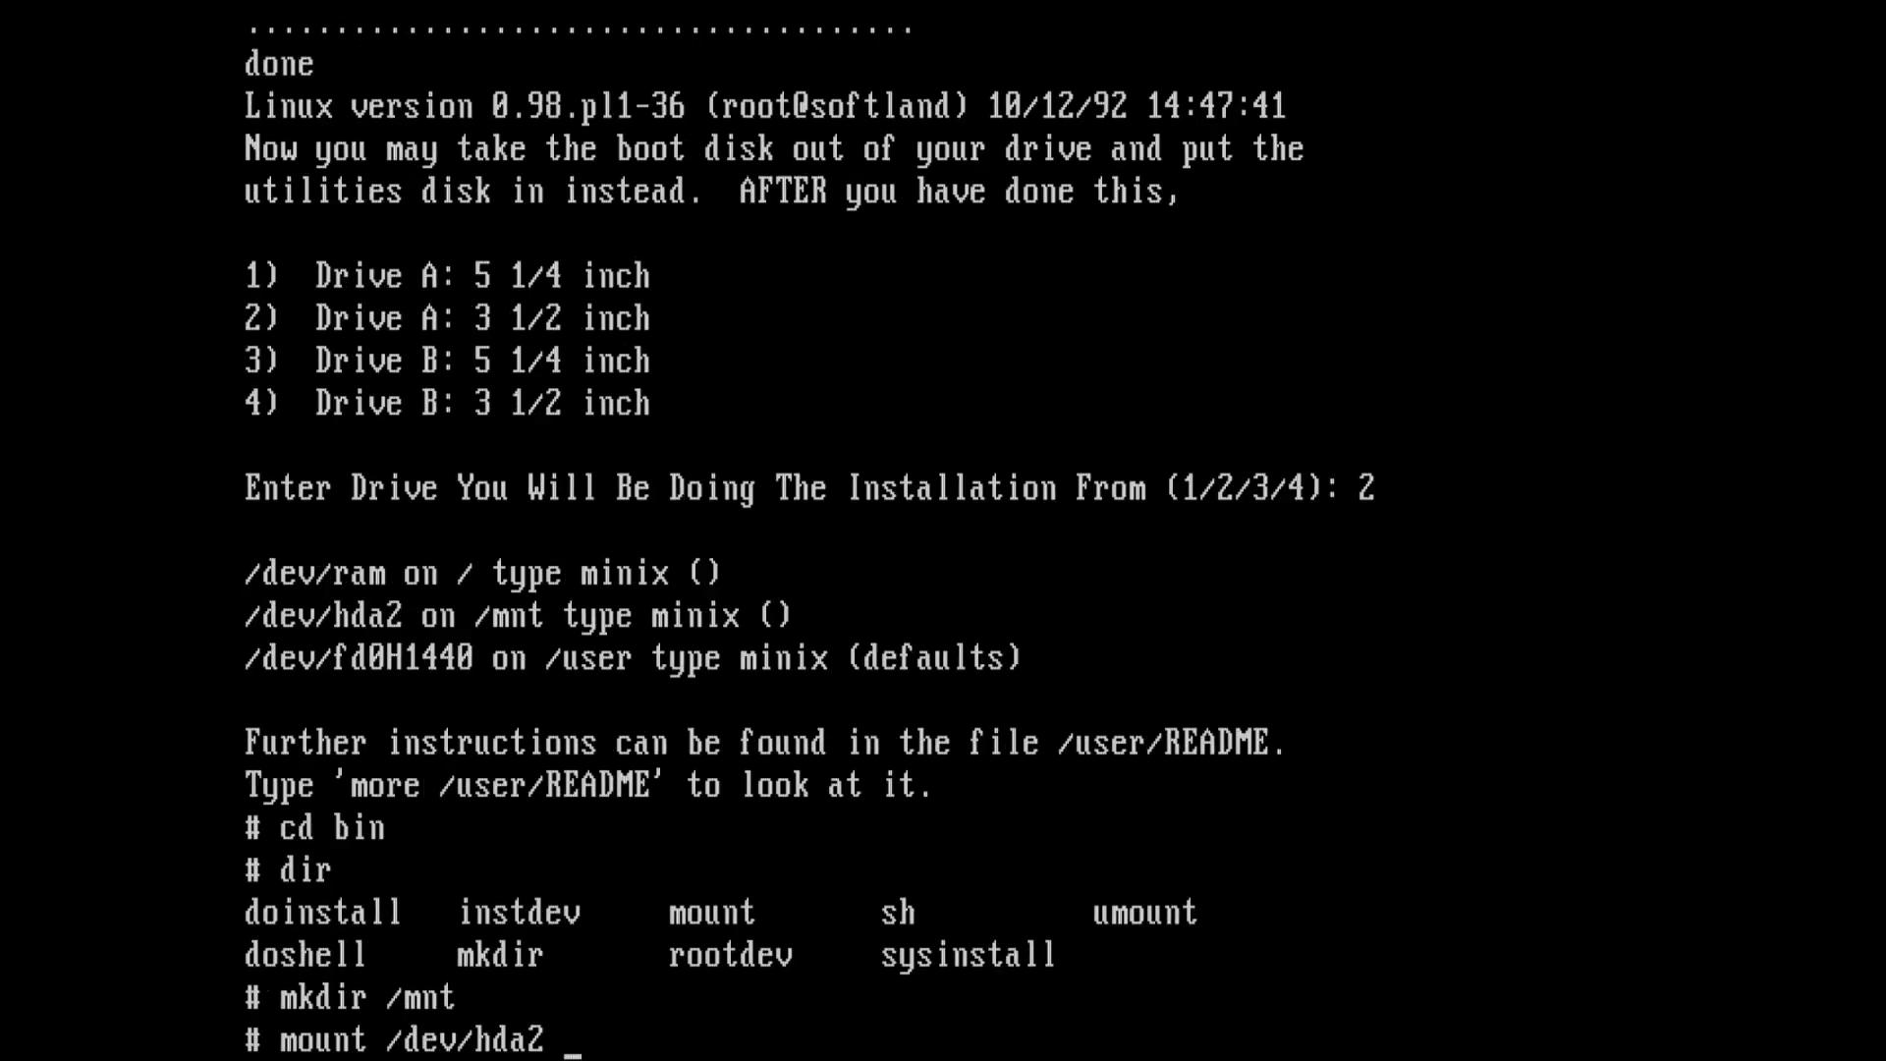
type("/m")
type("nt")
Mount /dev/hda2 at /mnt and copy sed and uncompress into /mnt/usr/bin
key("Return")
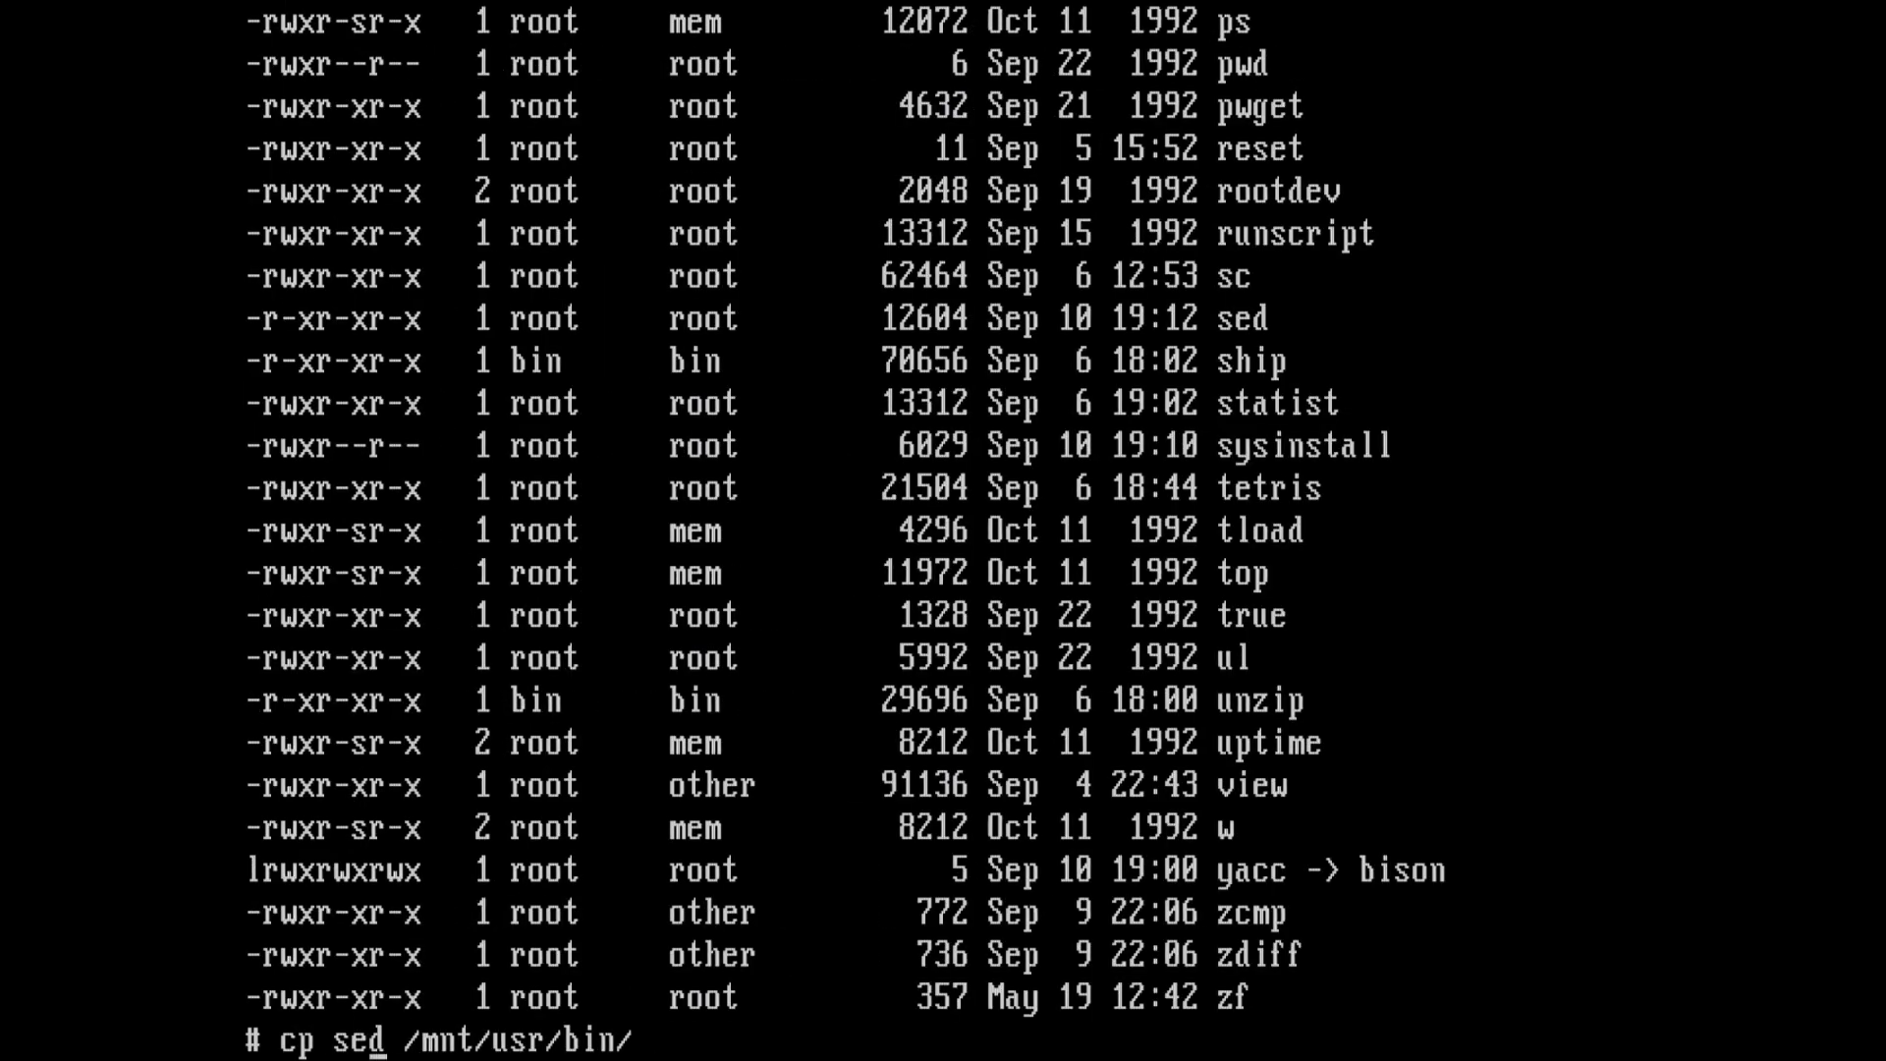
key("Delete")
key("BackSpace")
key("BackSpace")
type("un")
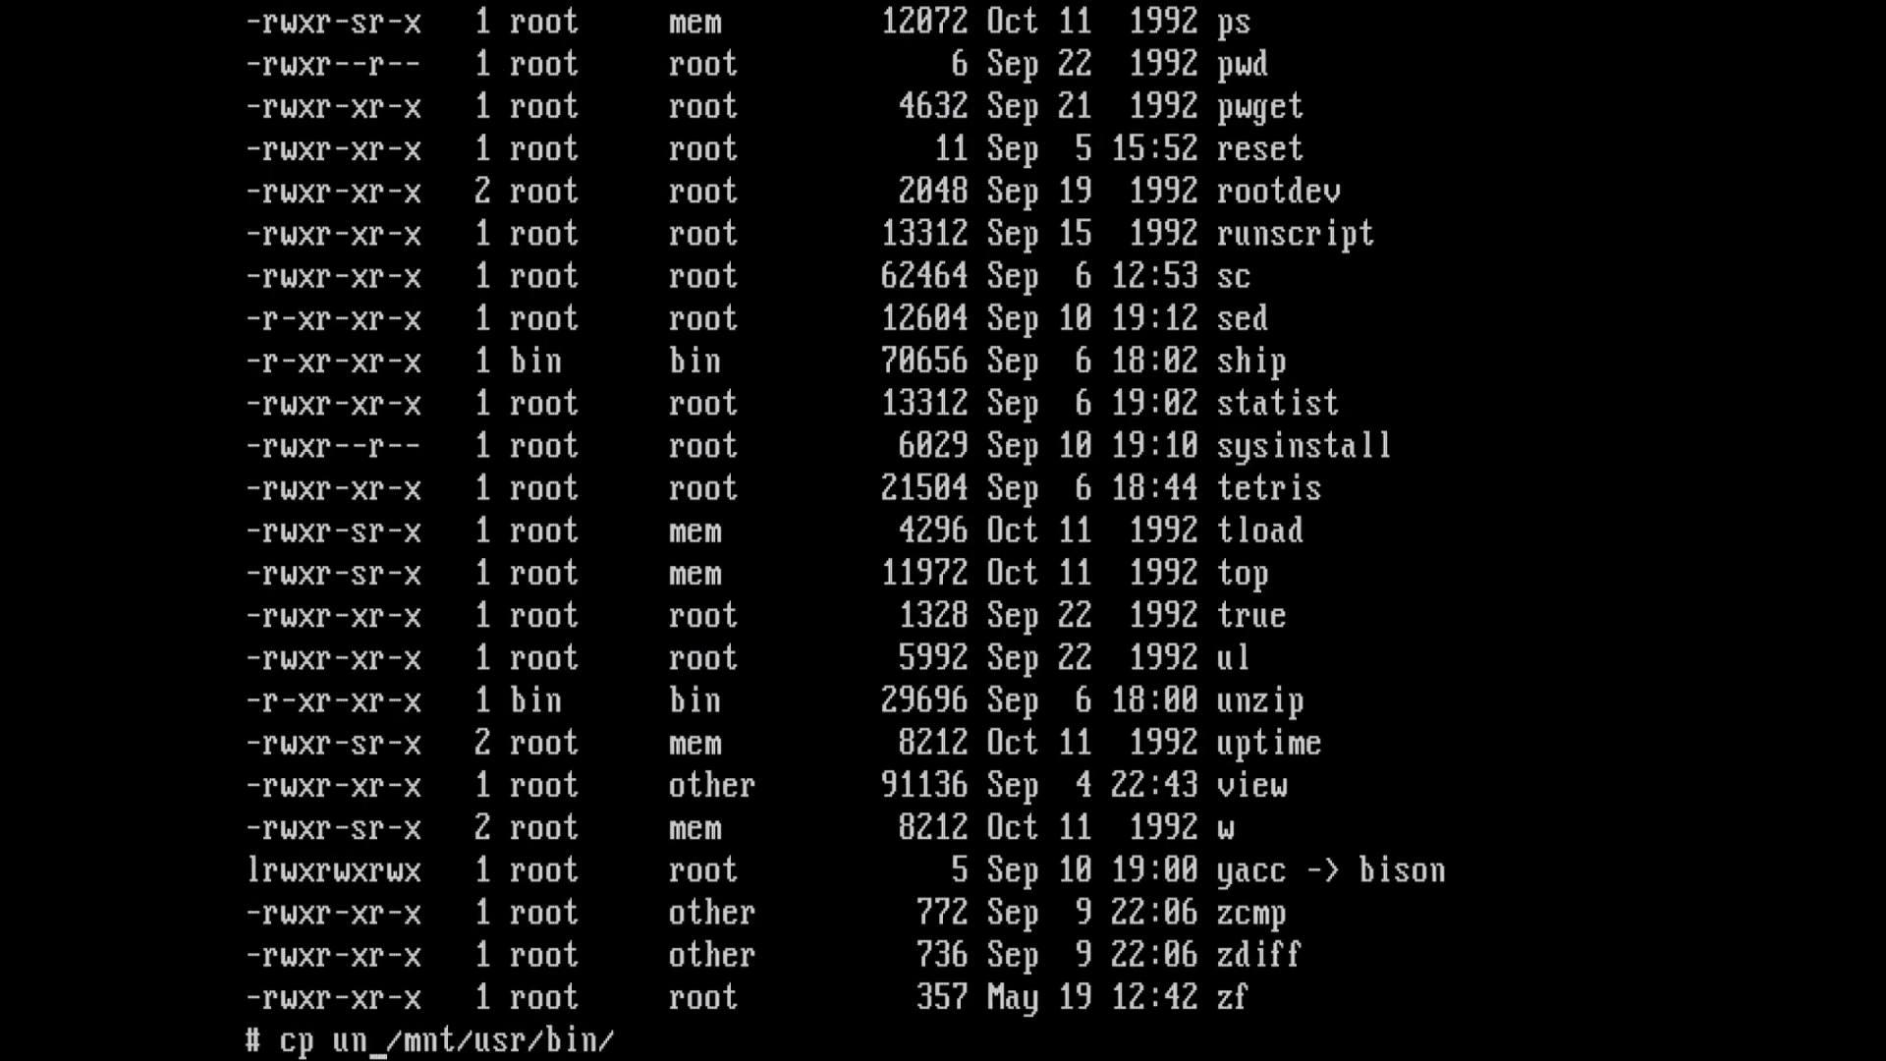
type("compress")
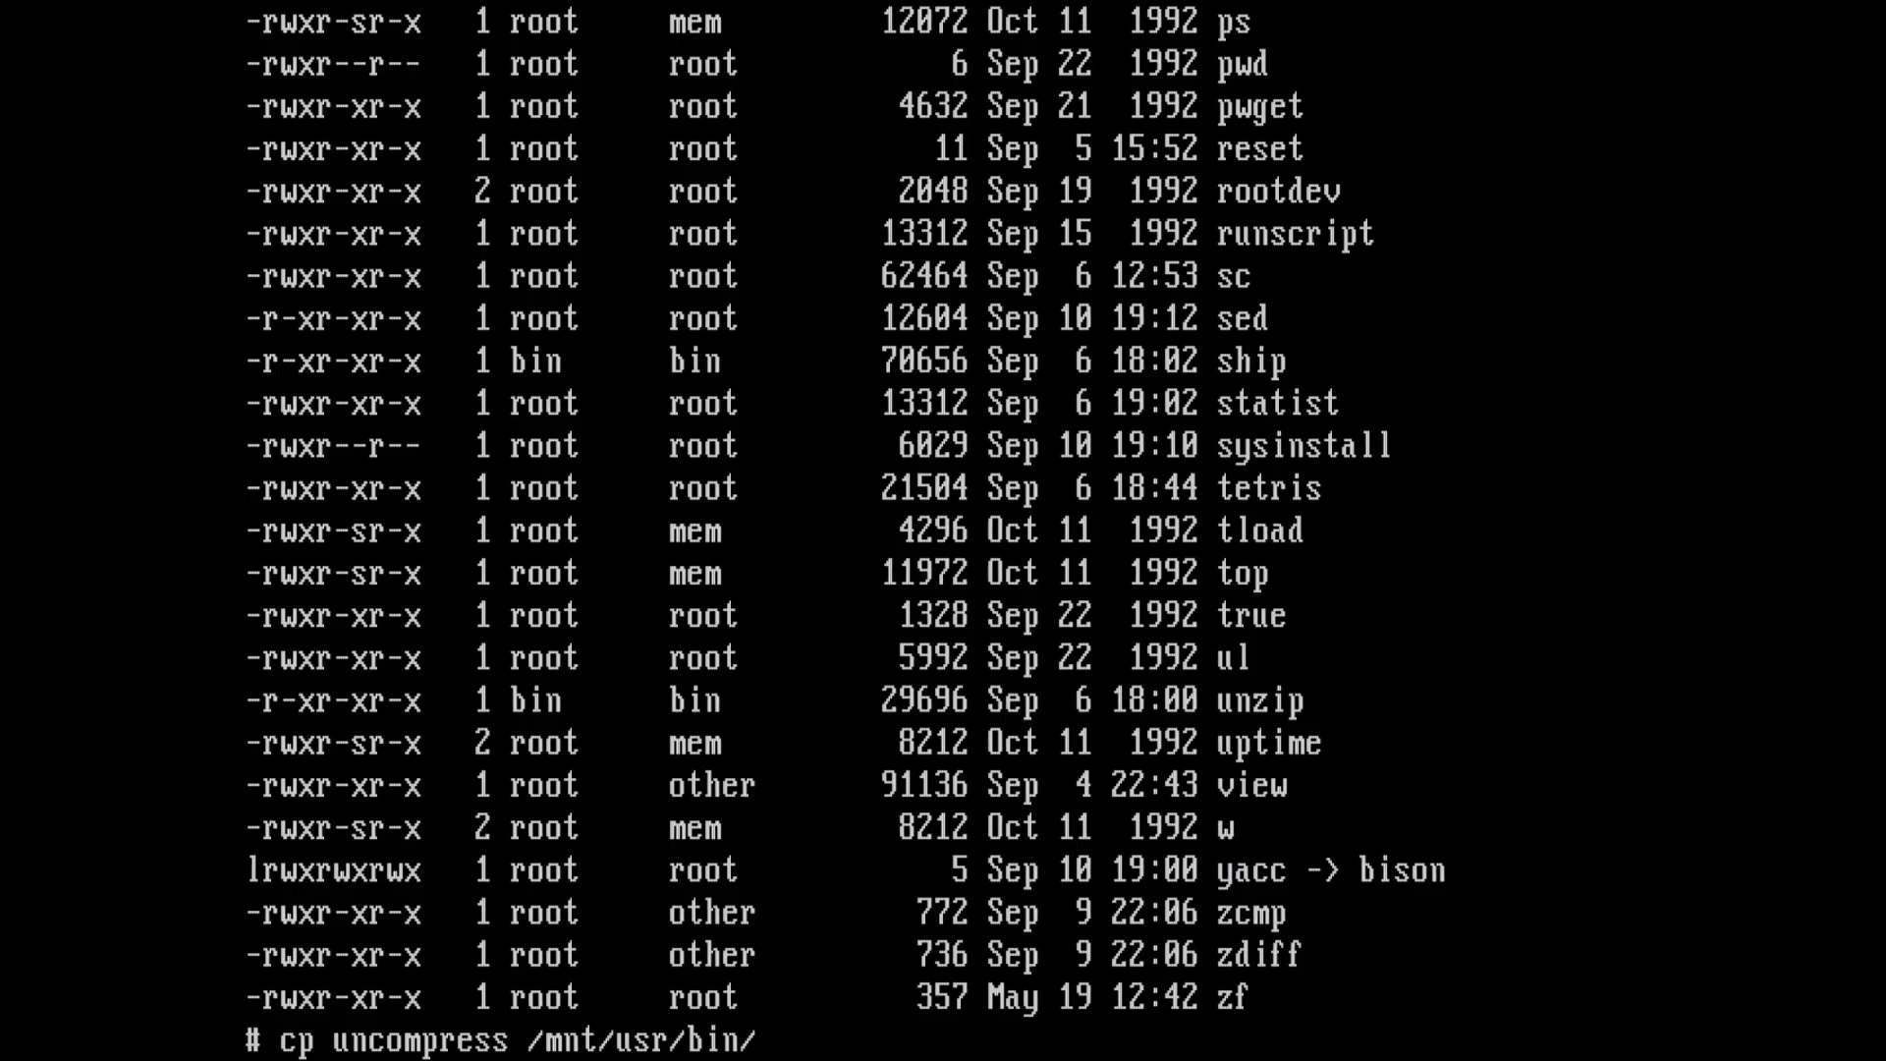
key("Return")
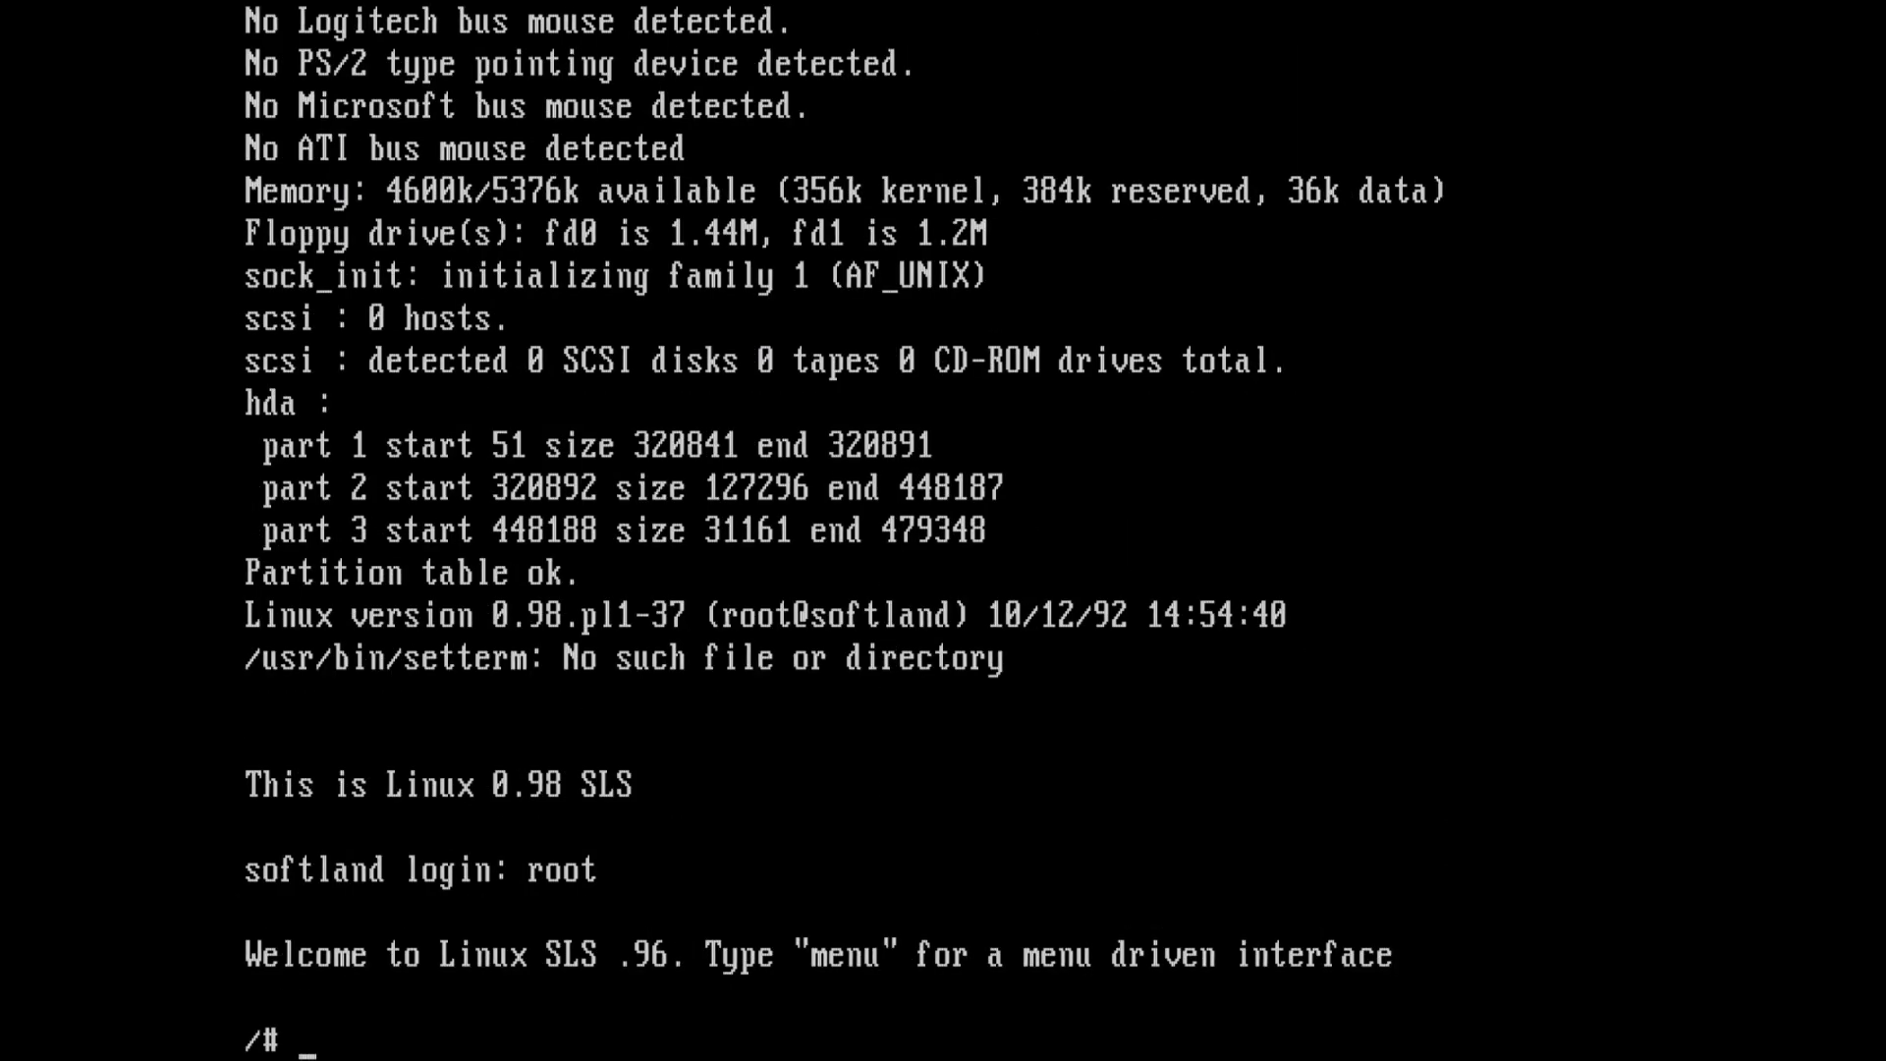
type("menu")
Page through the menu's Getting Started text, then view the compressed FAQ with less
key("Return")
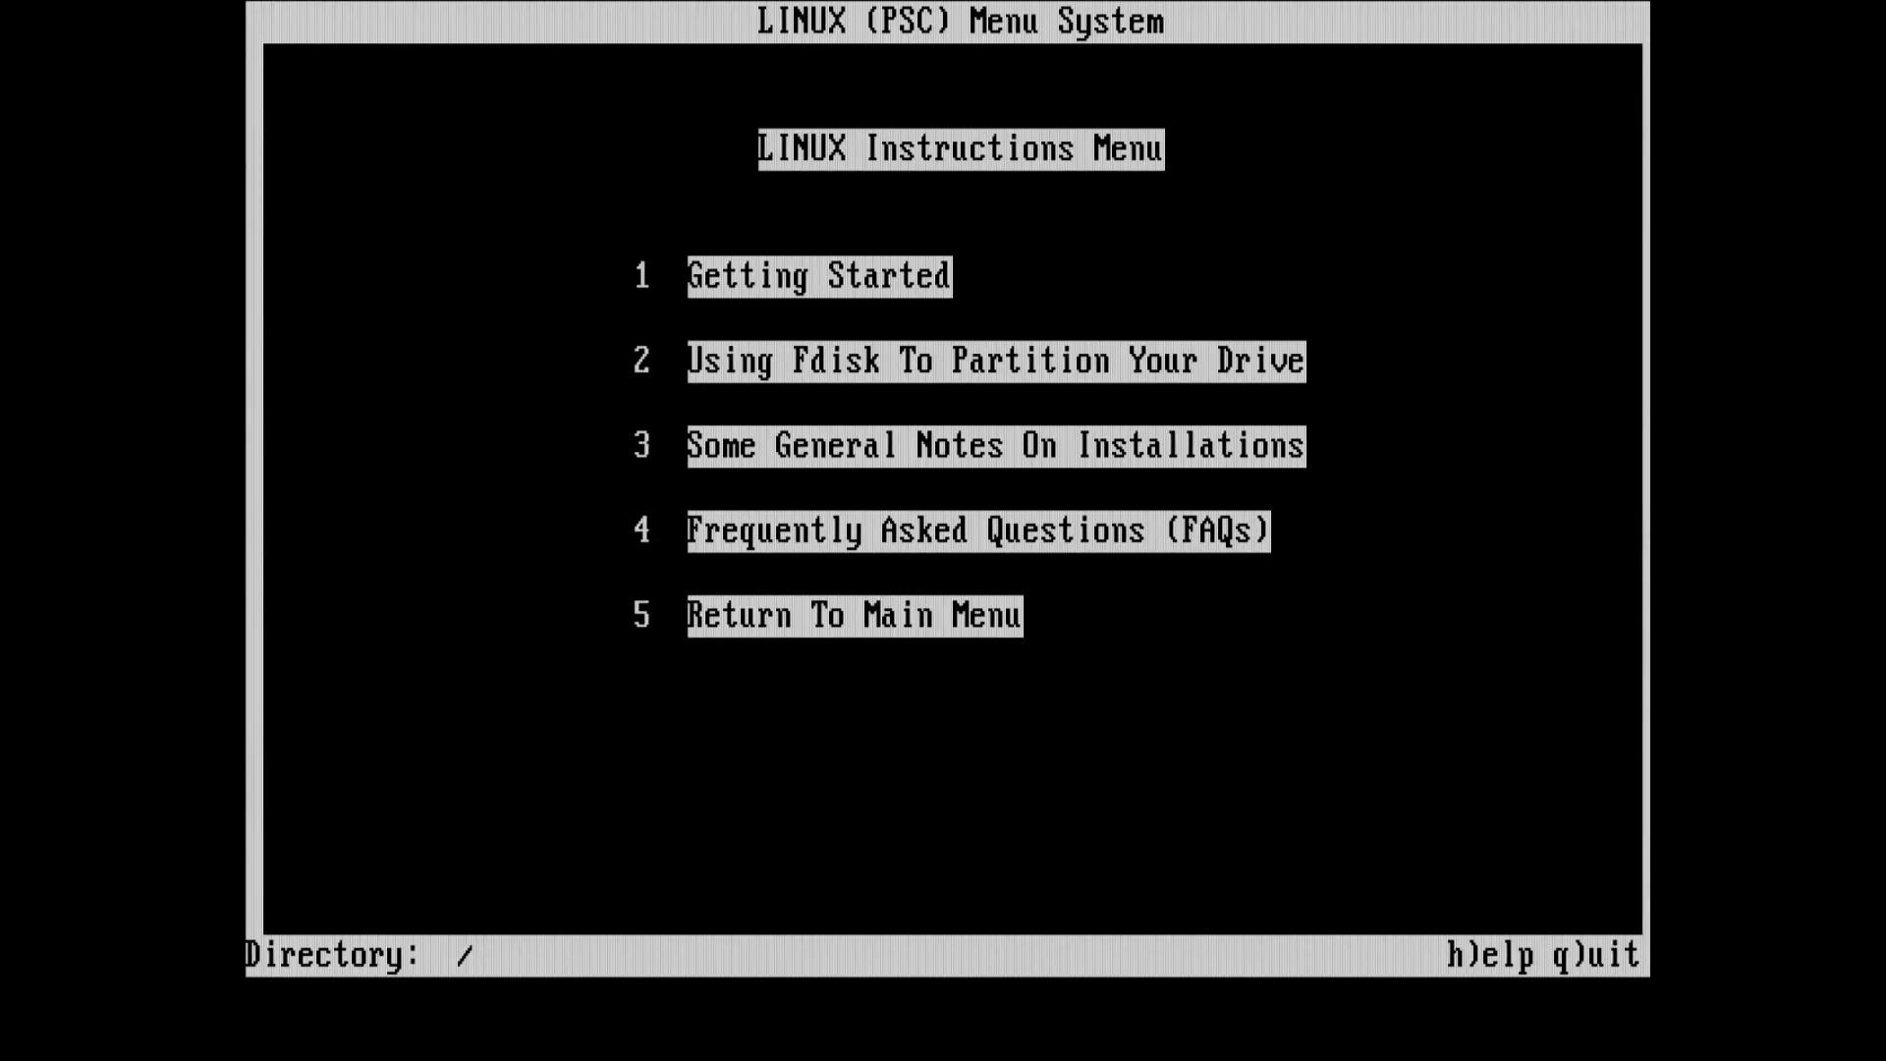
key("1")
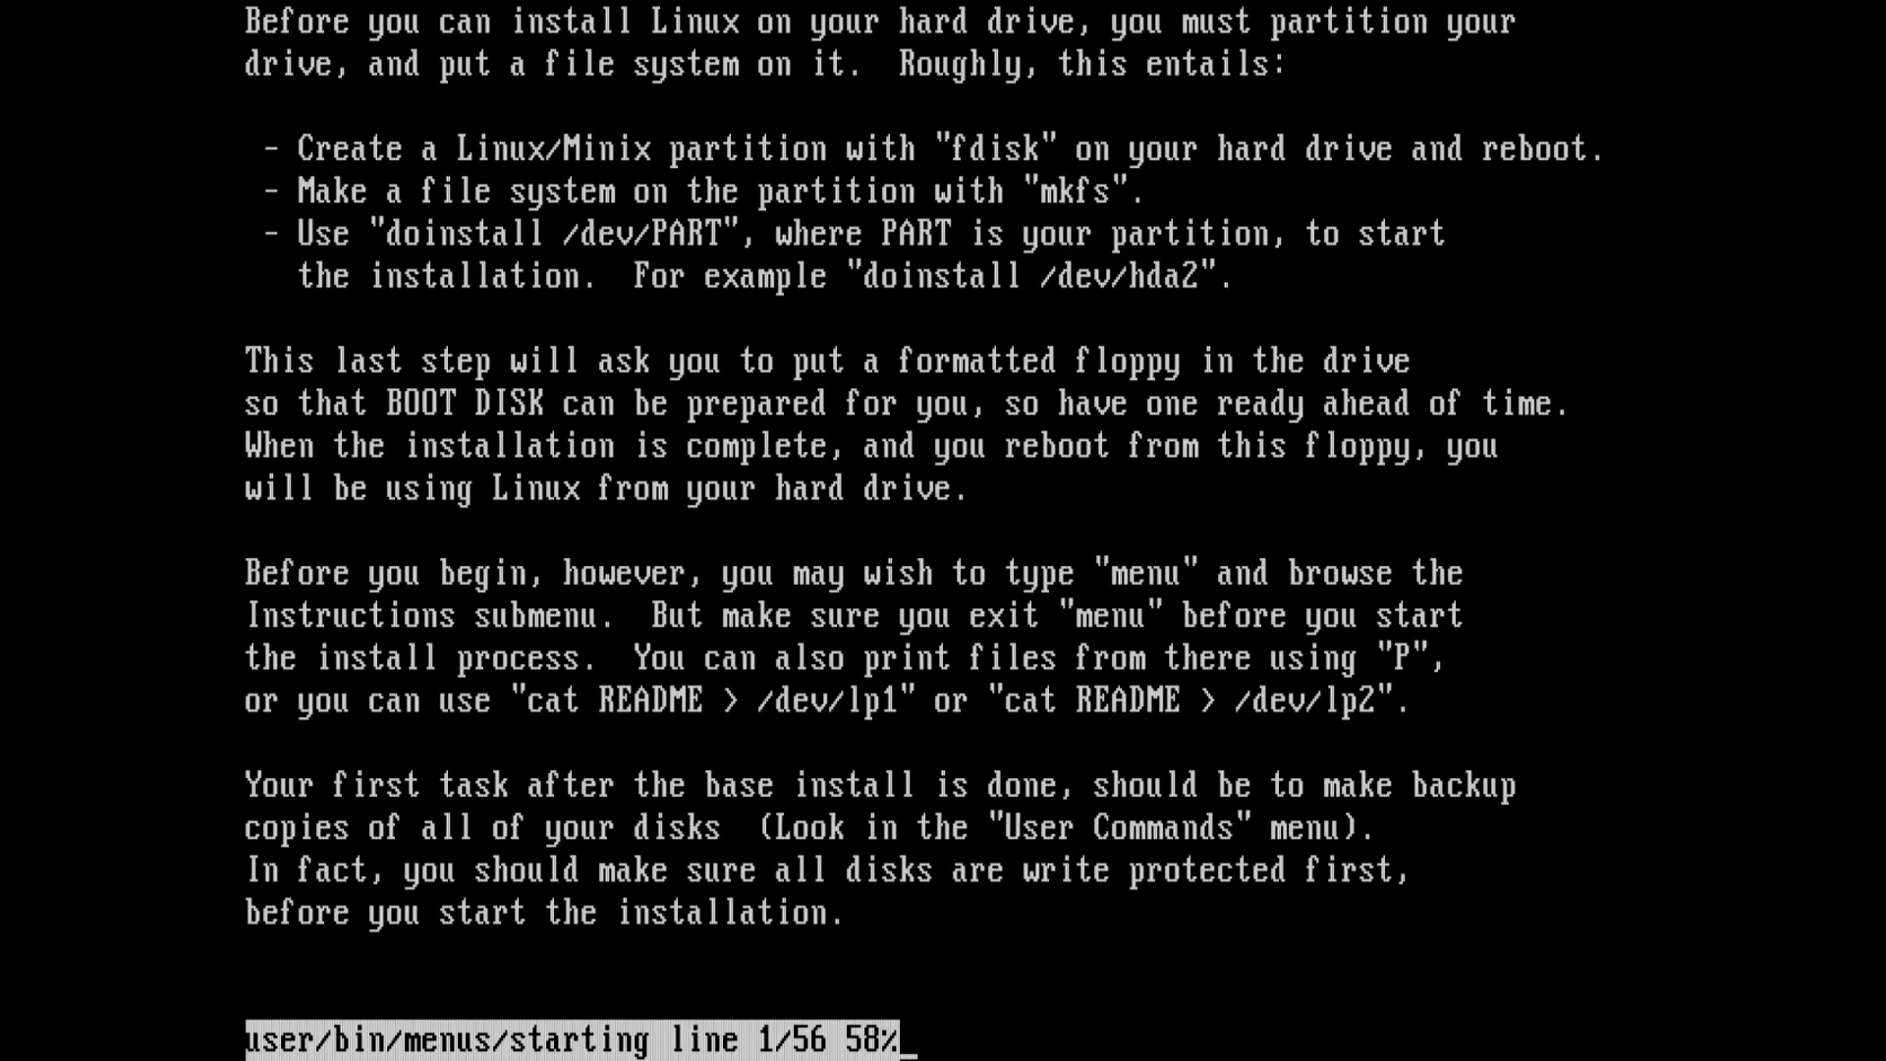
key("space")
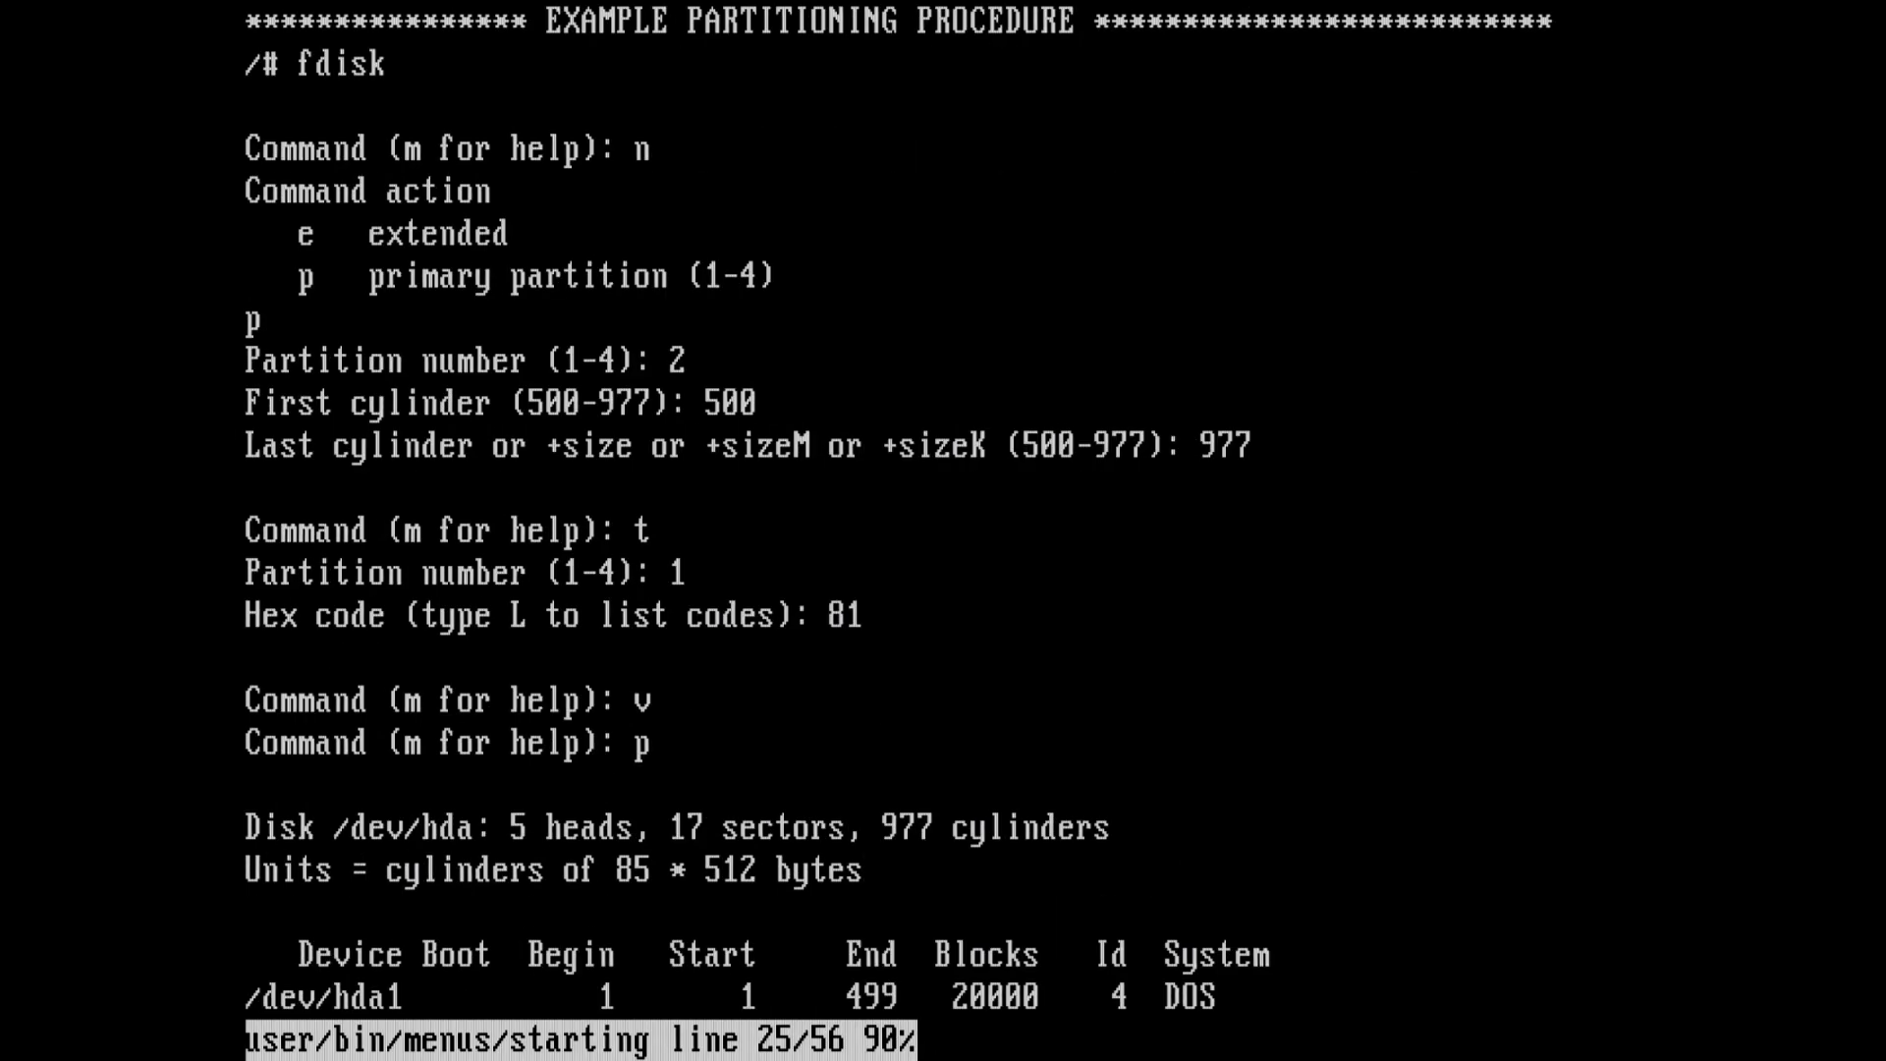
key("space")
key("q")
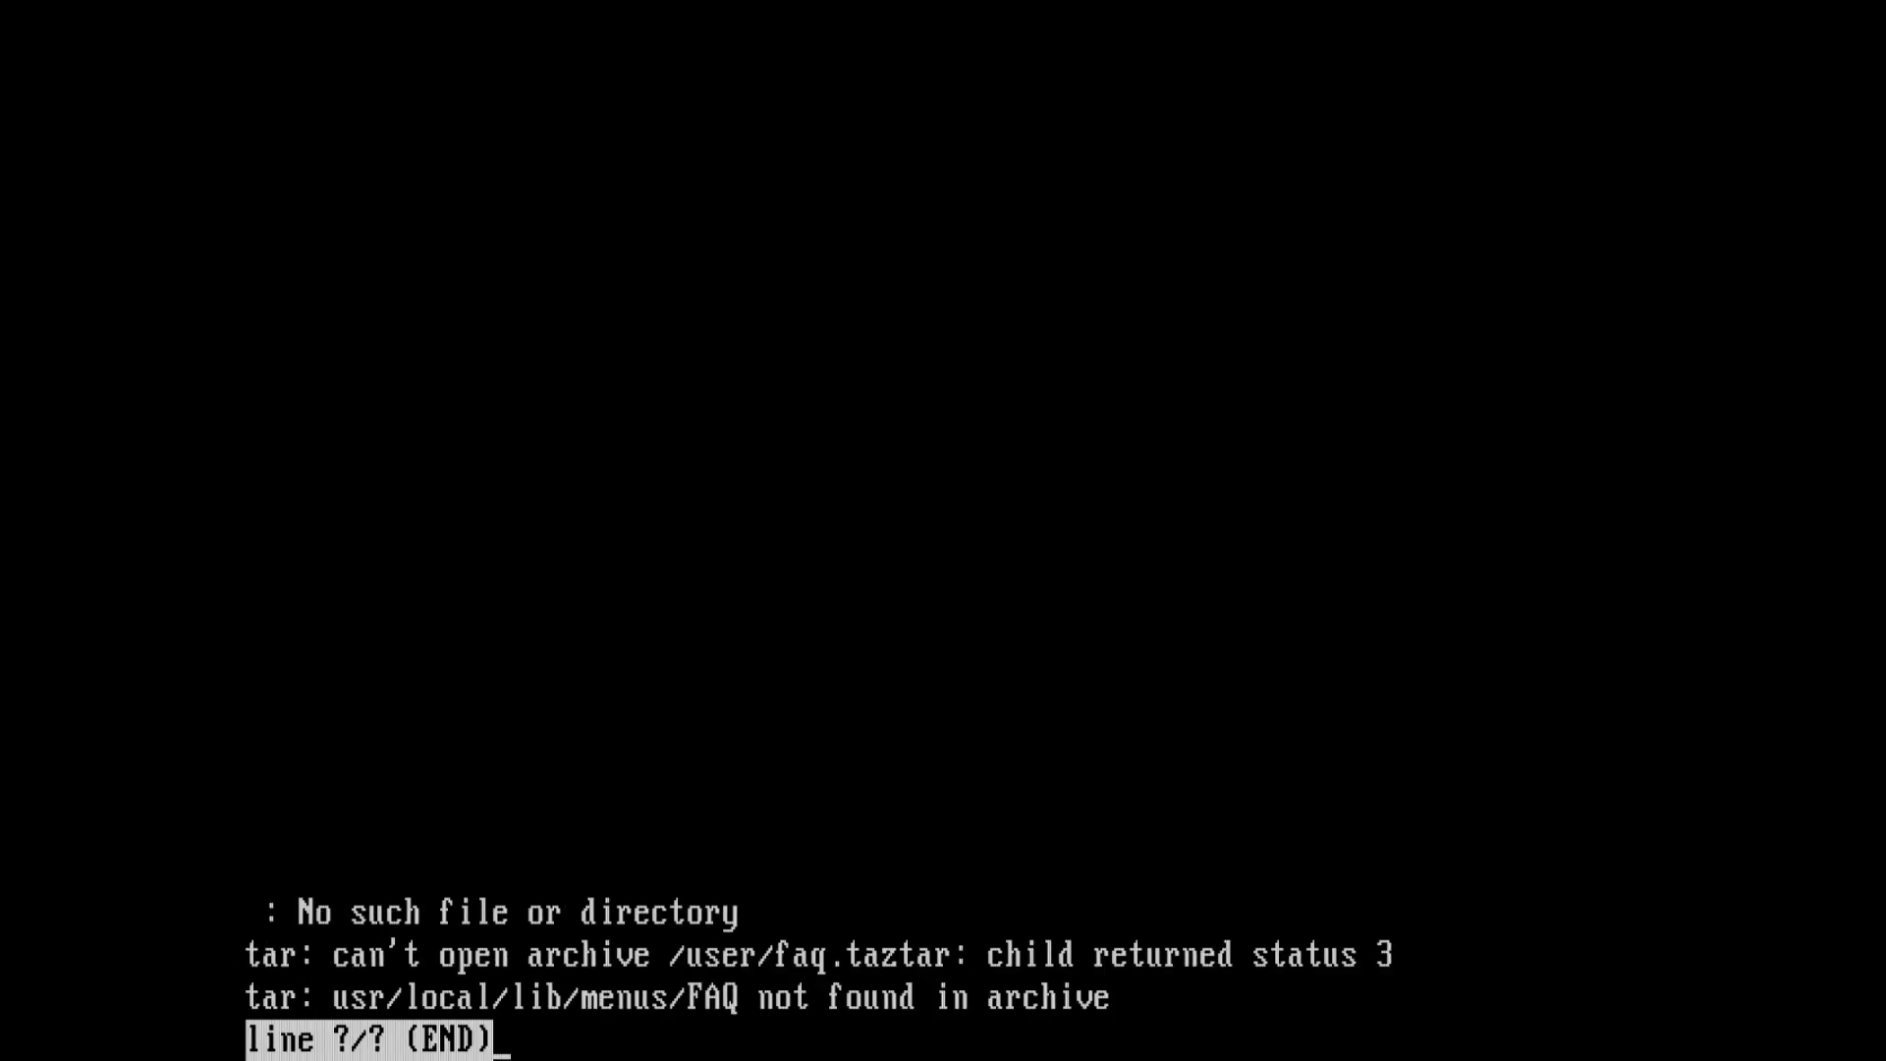
type("qzcat /usr/local/lib/menus/FAQ.Z | less")
key("Return")
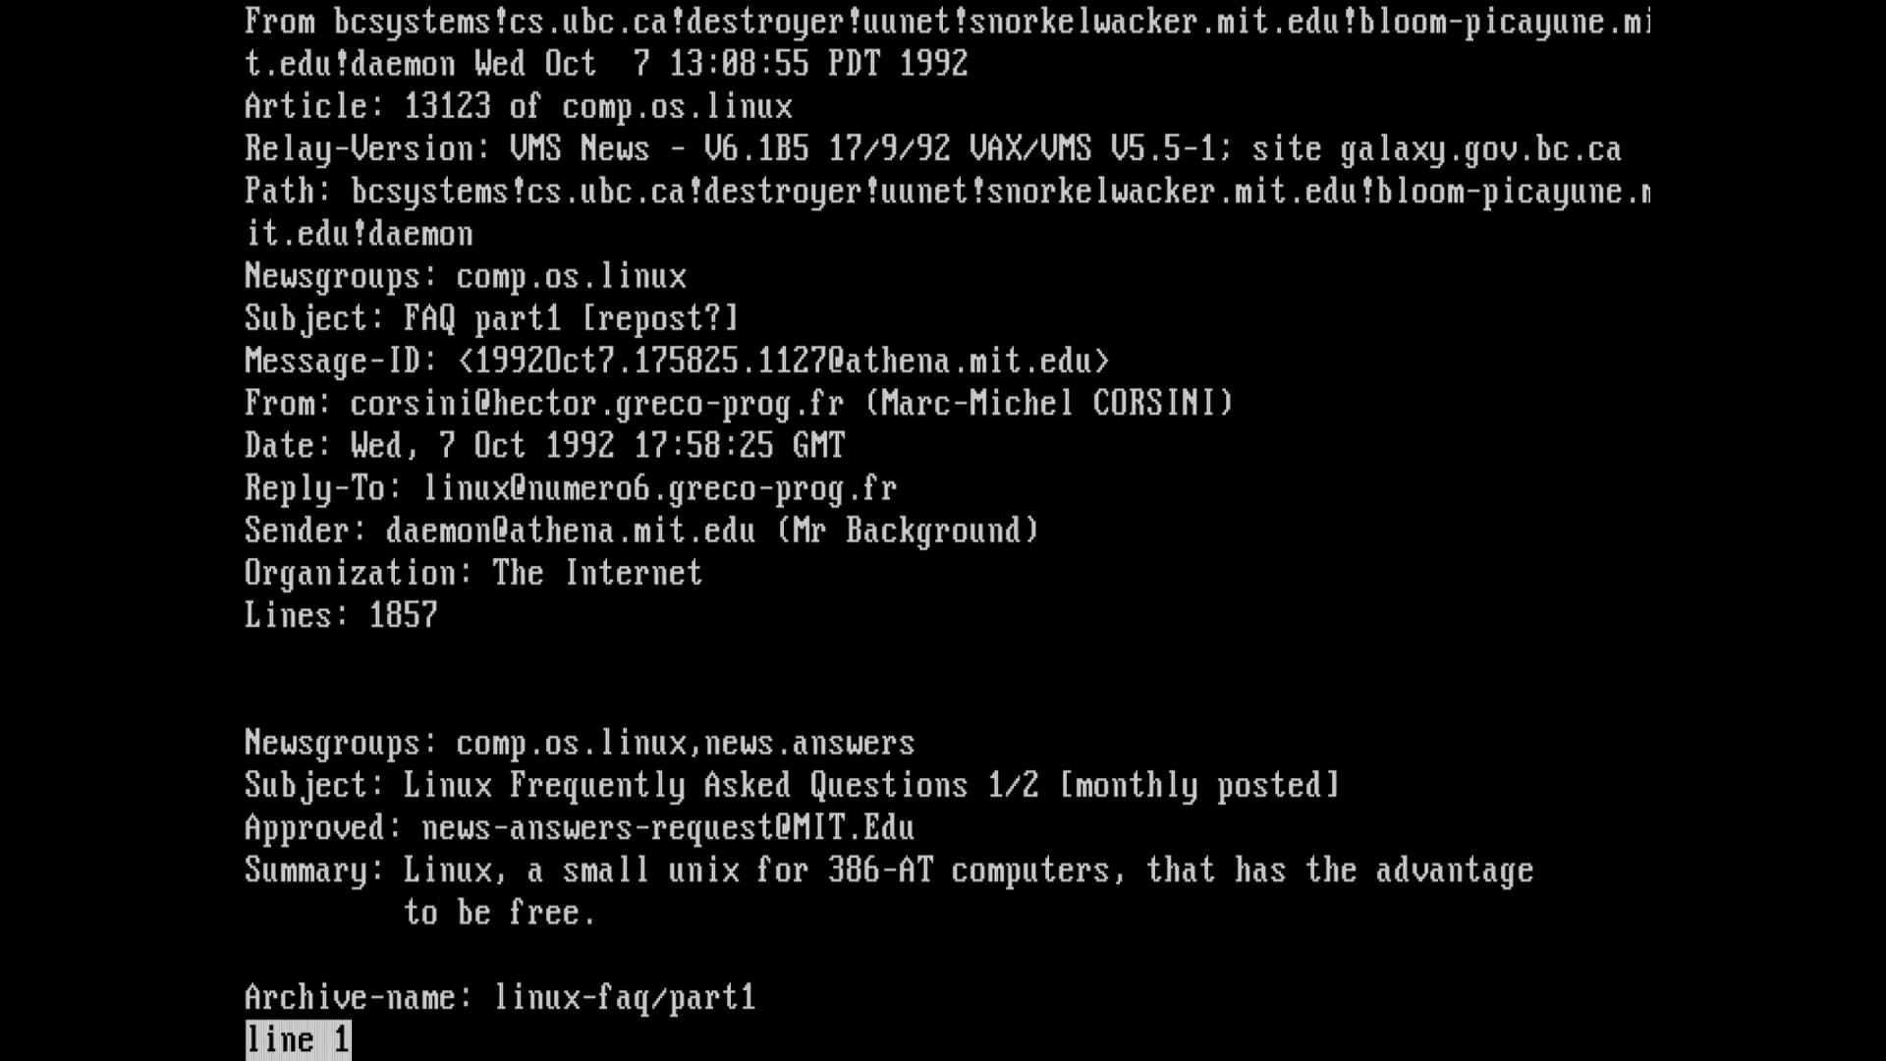
Run sysinstall -rest, feeding disks b2 through c3 and approving the man page overwrite
key("Return")
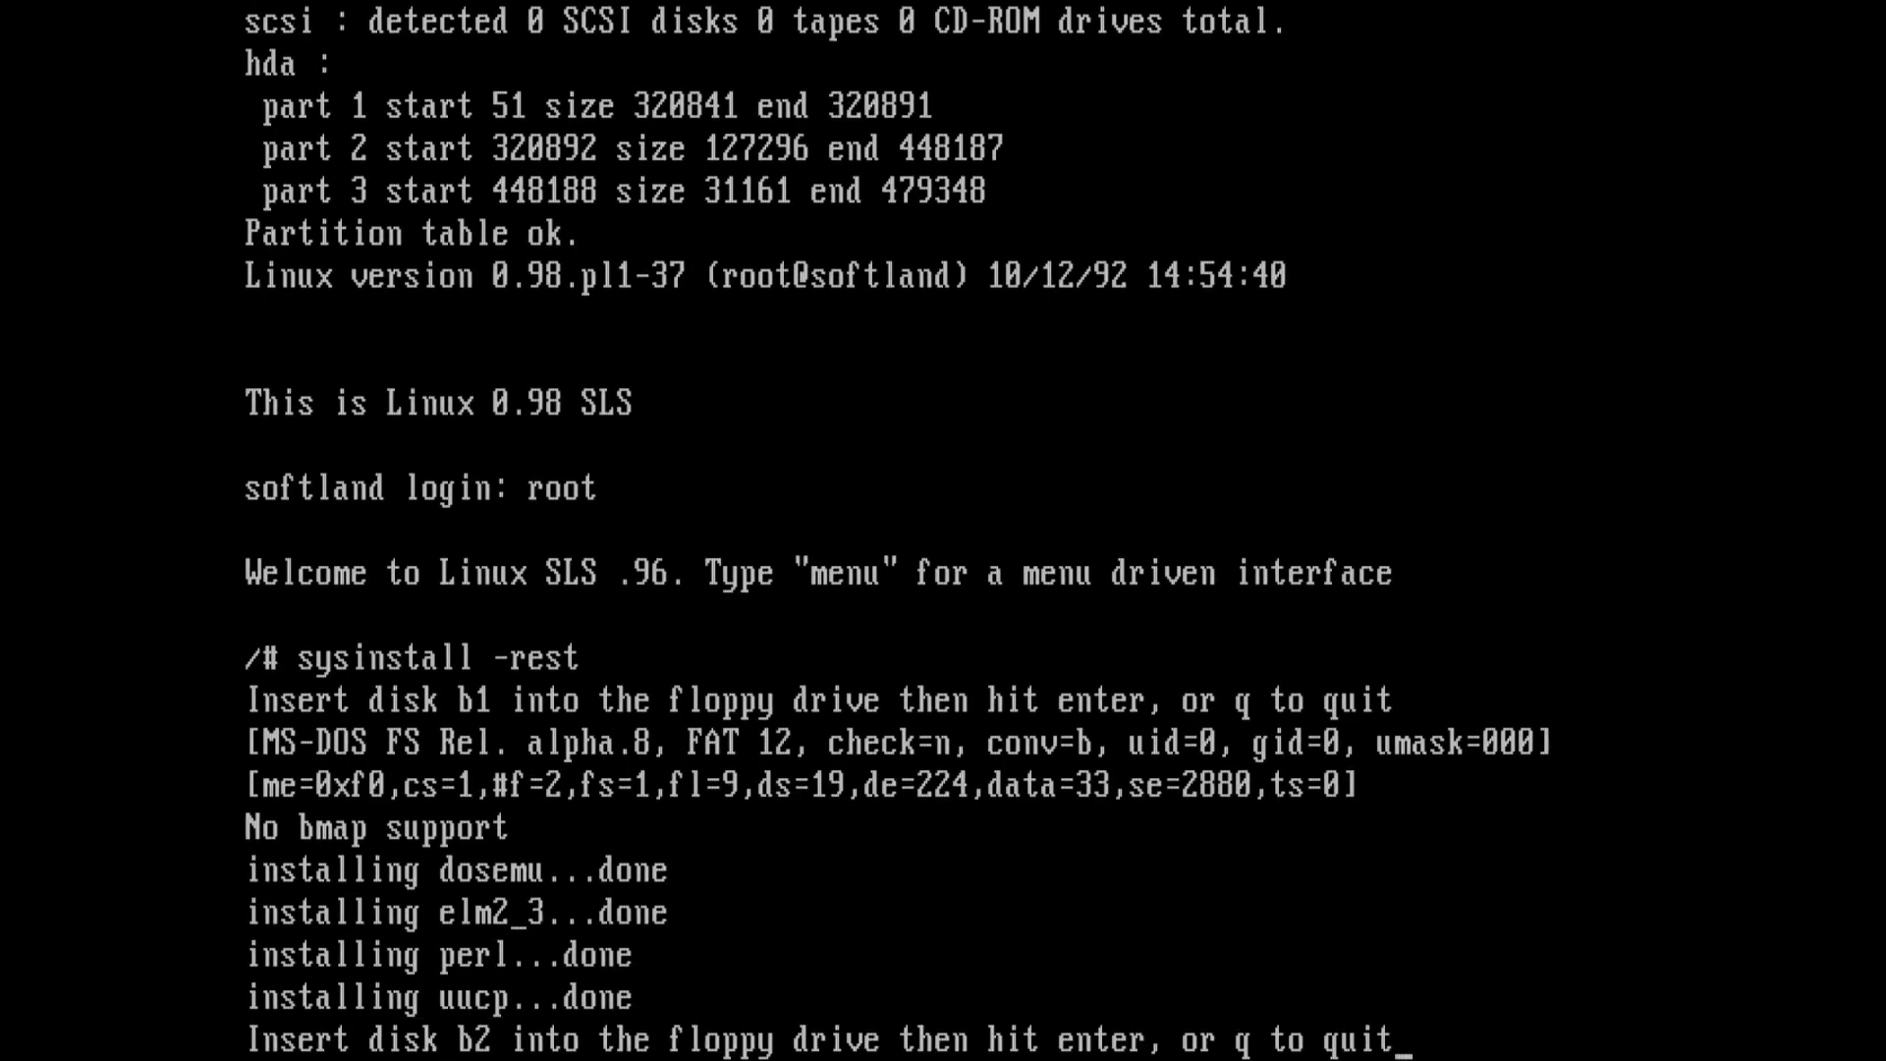
key("Return")
key("Return")
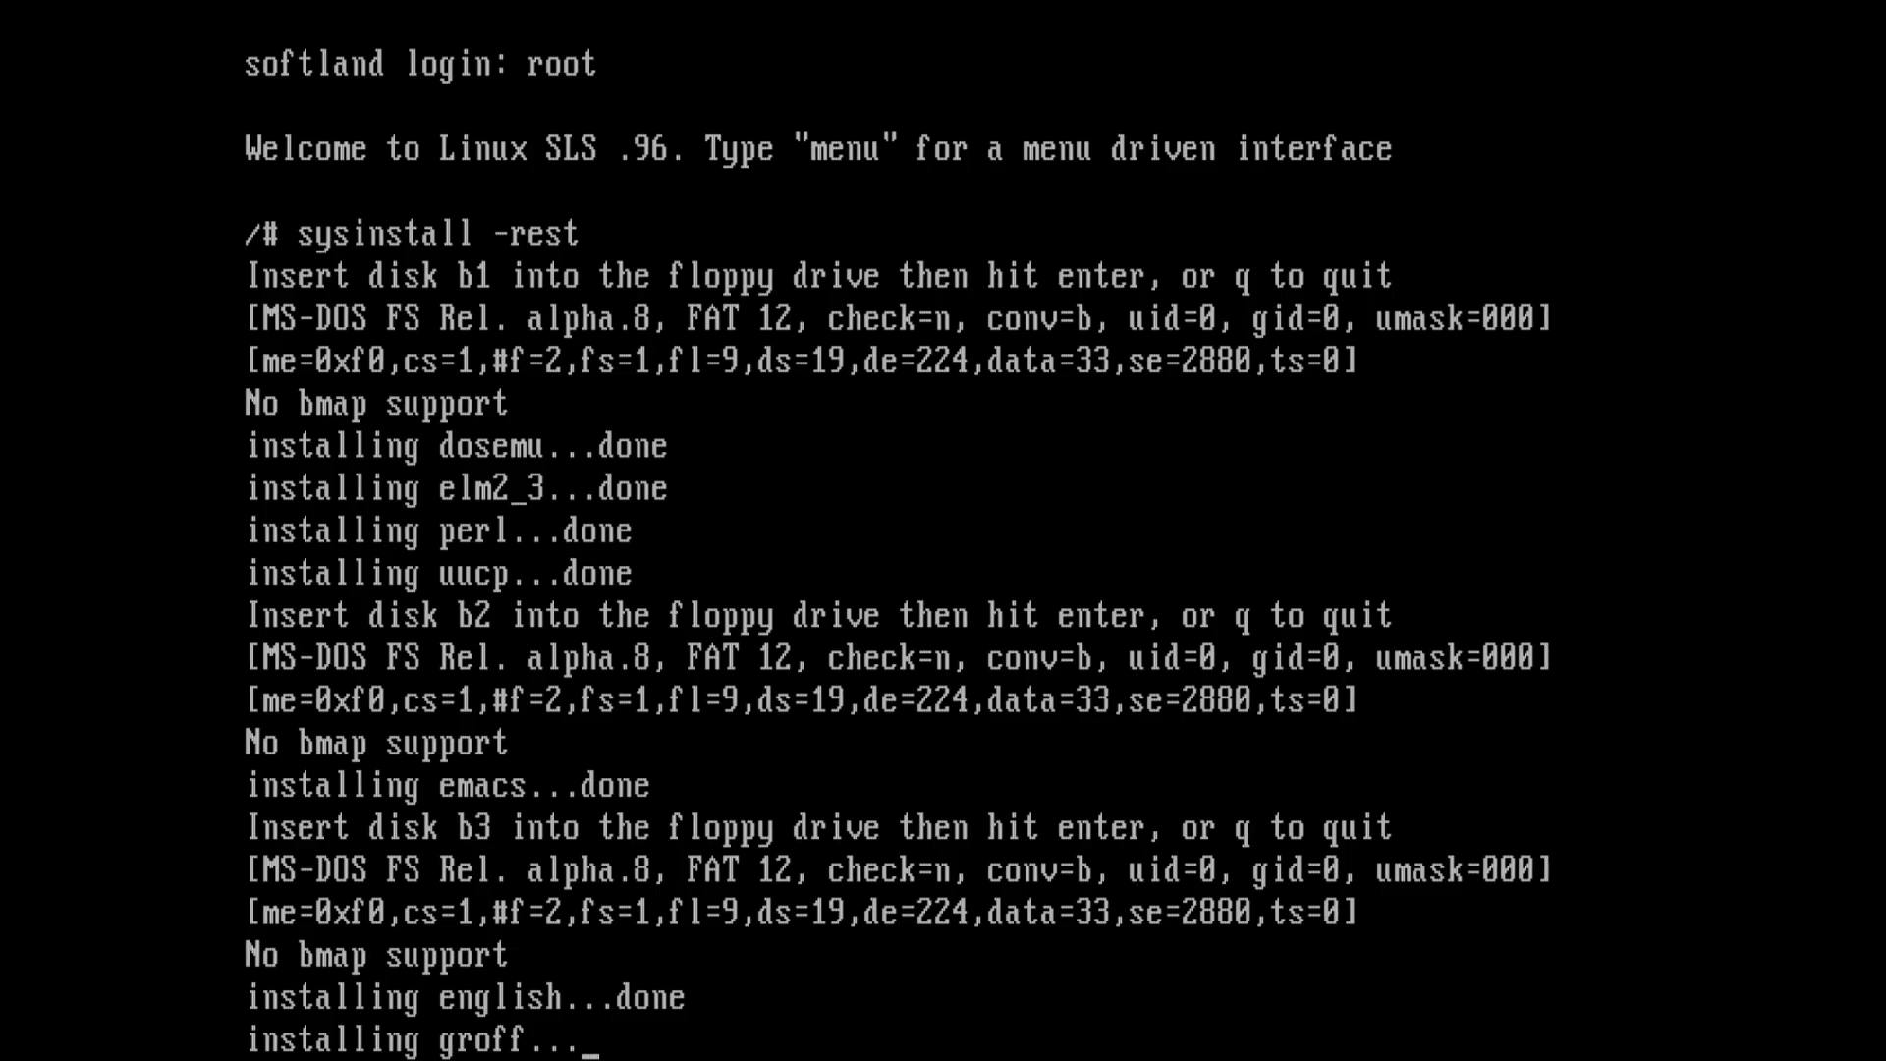
key("Return")
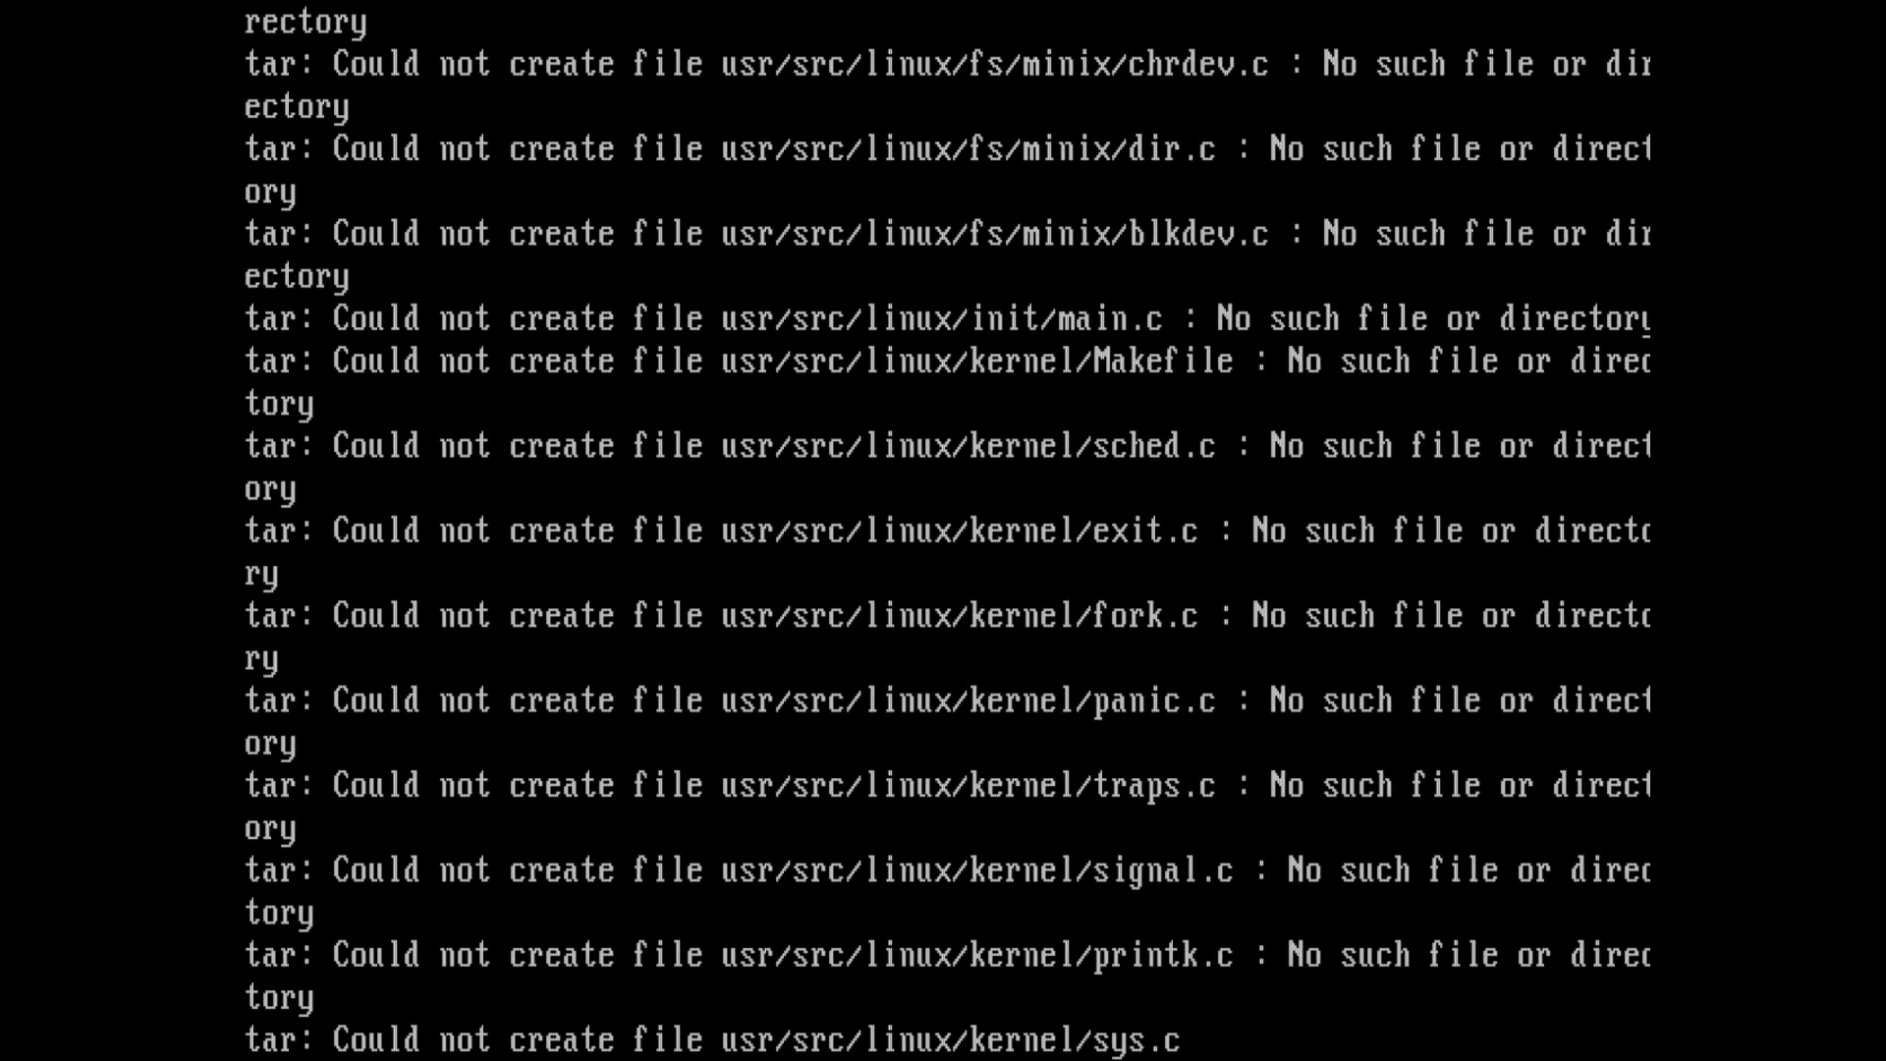
key("Return")
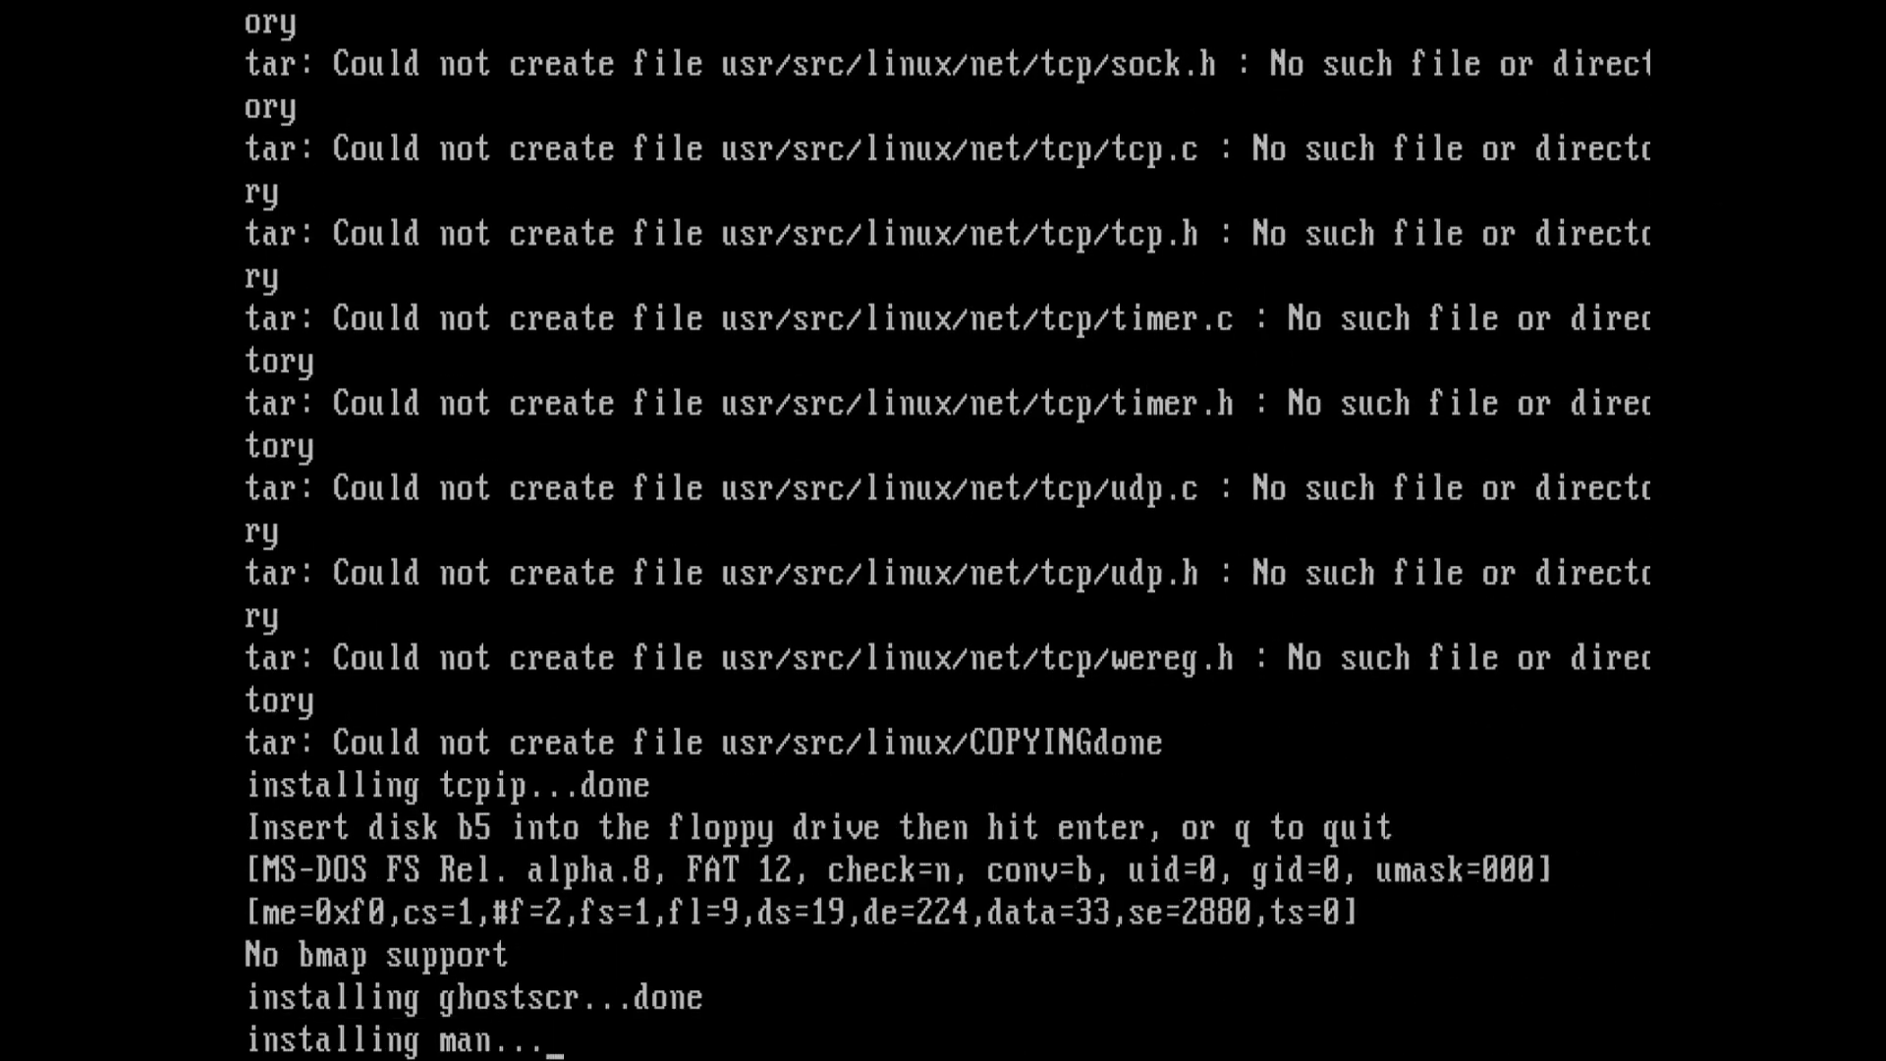
key("y")
key("y")
key("y")
key("y")
key("y")
key("y")
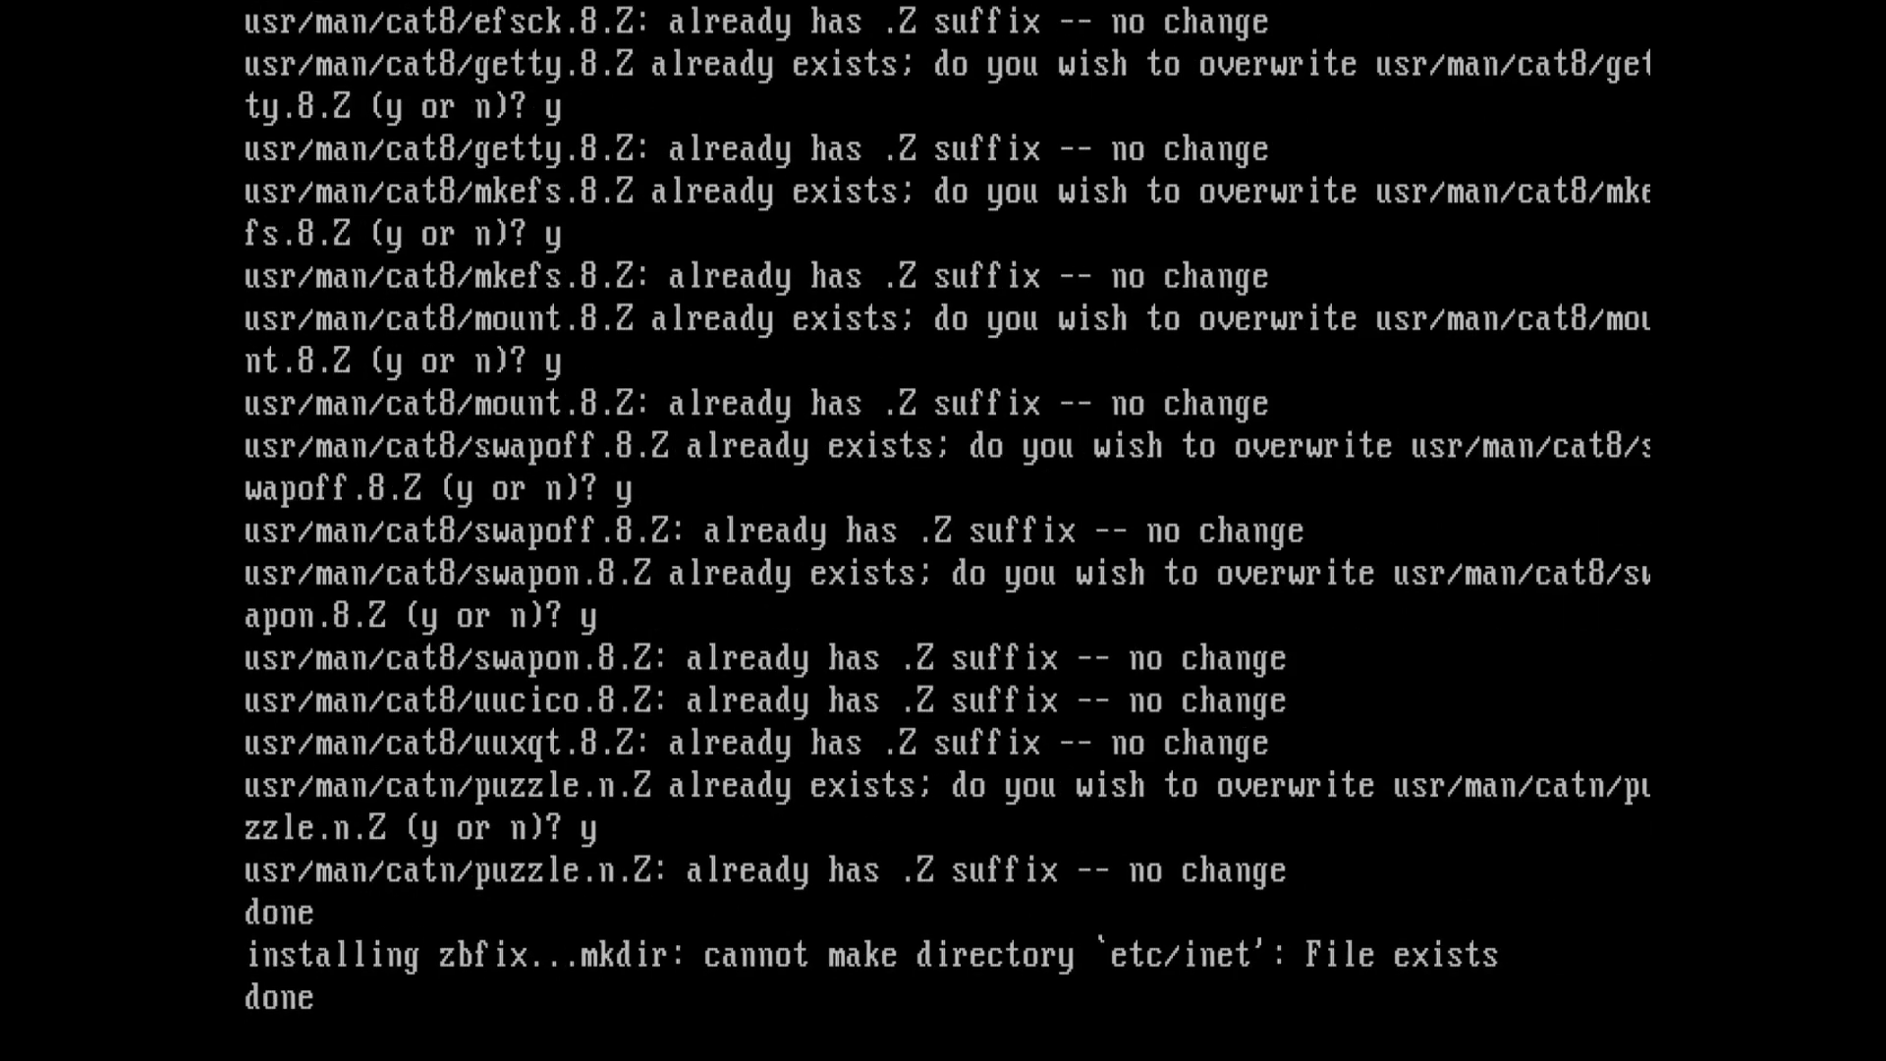
key("Return")
key("Return")
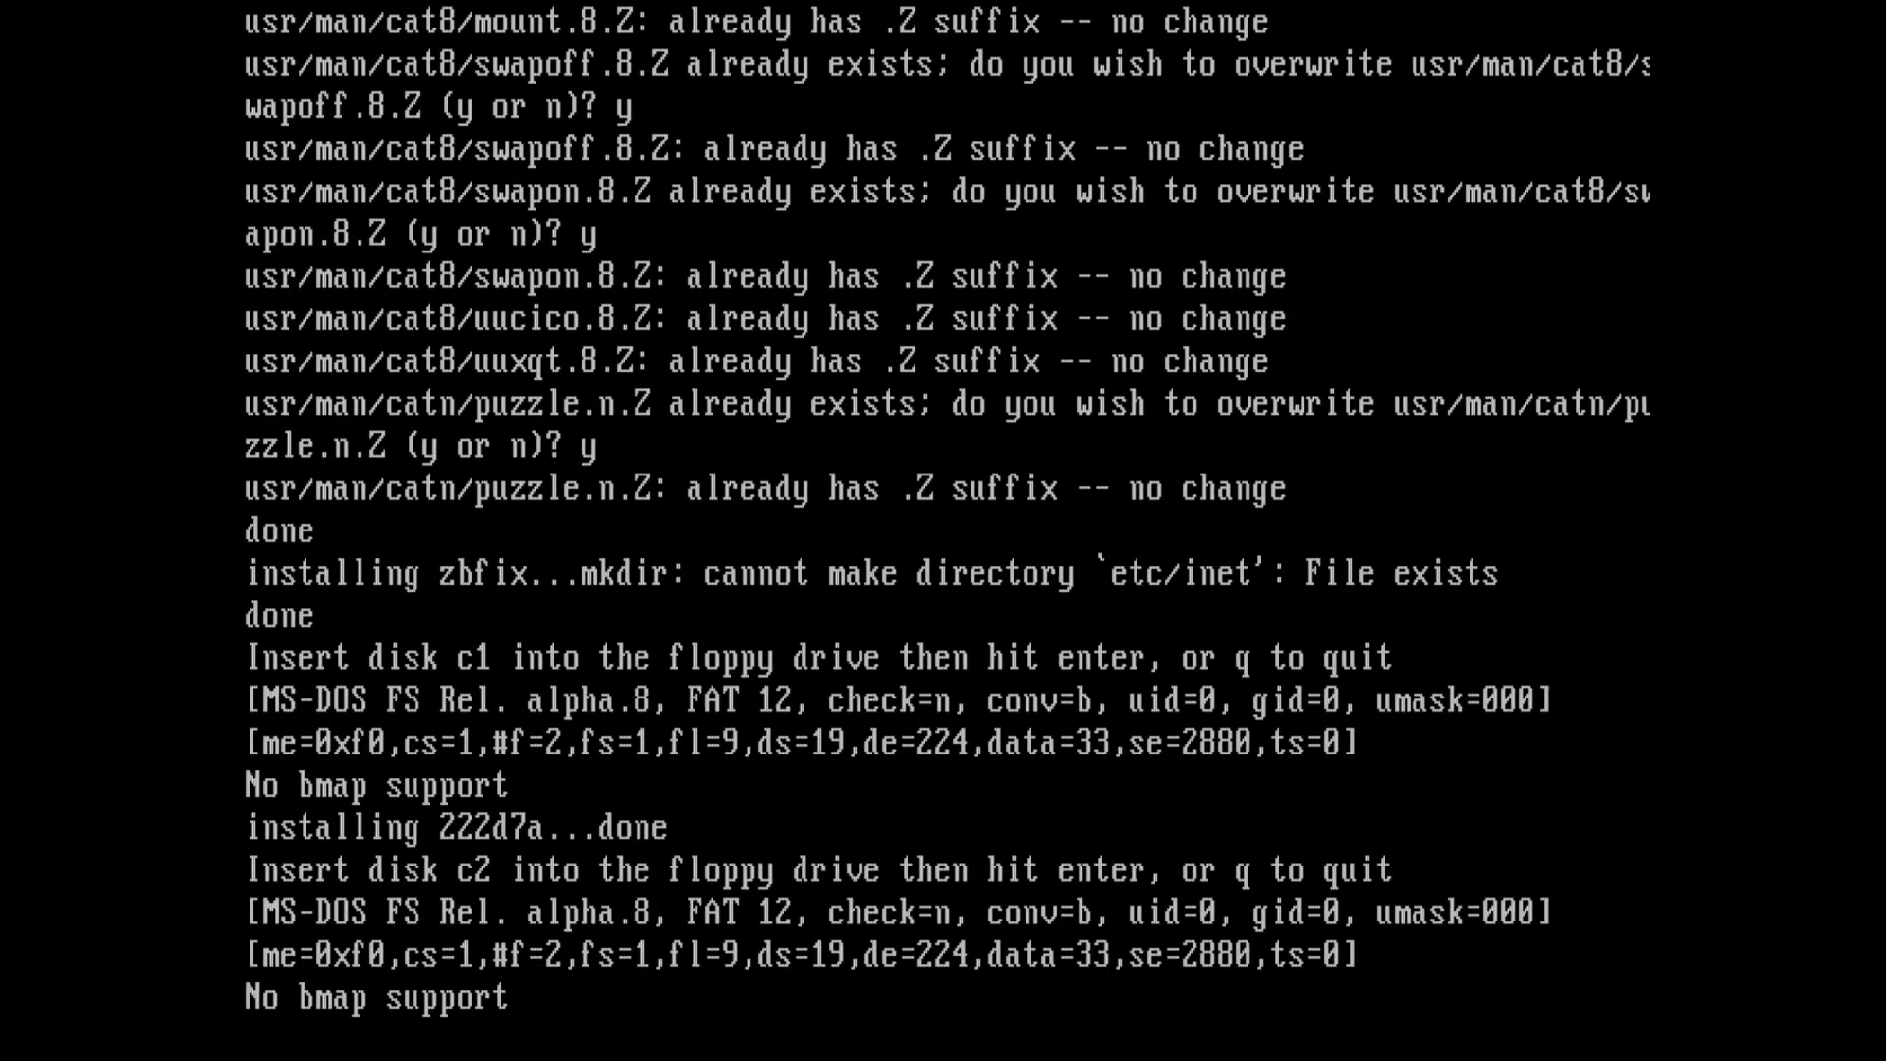
key("Return")
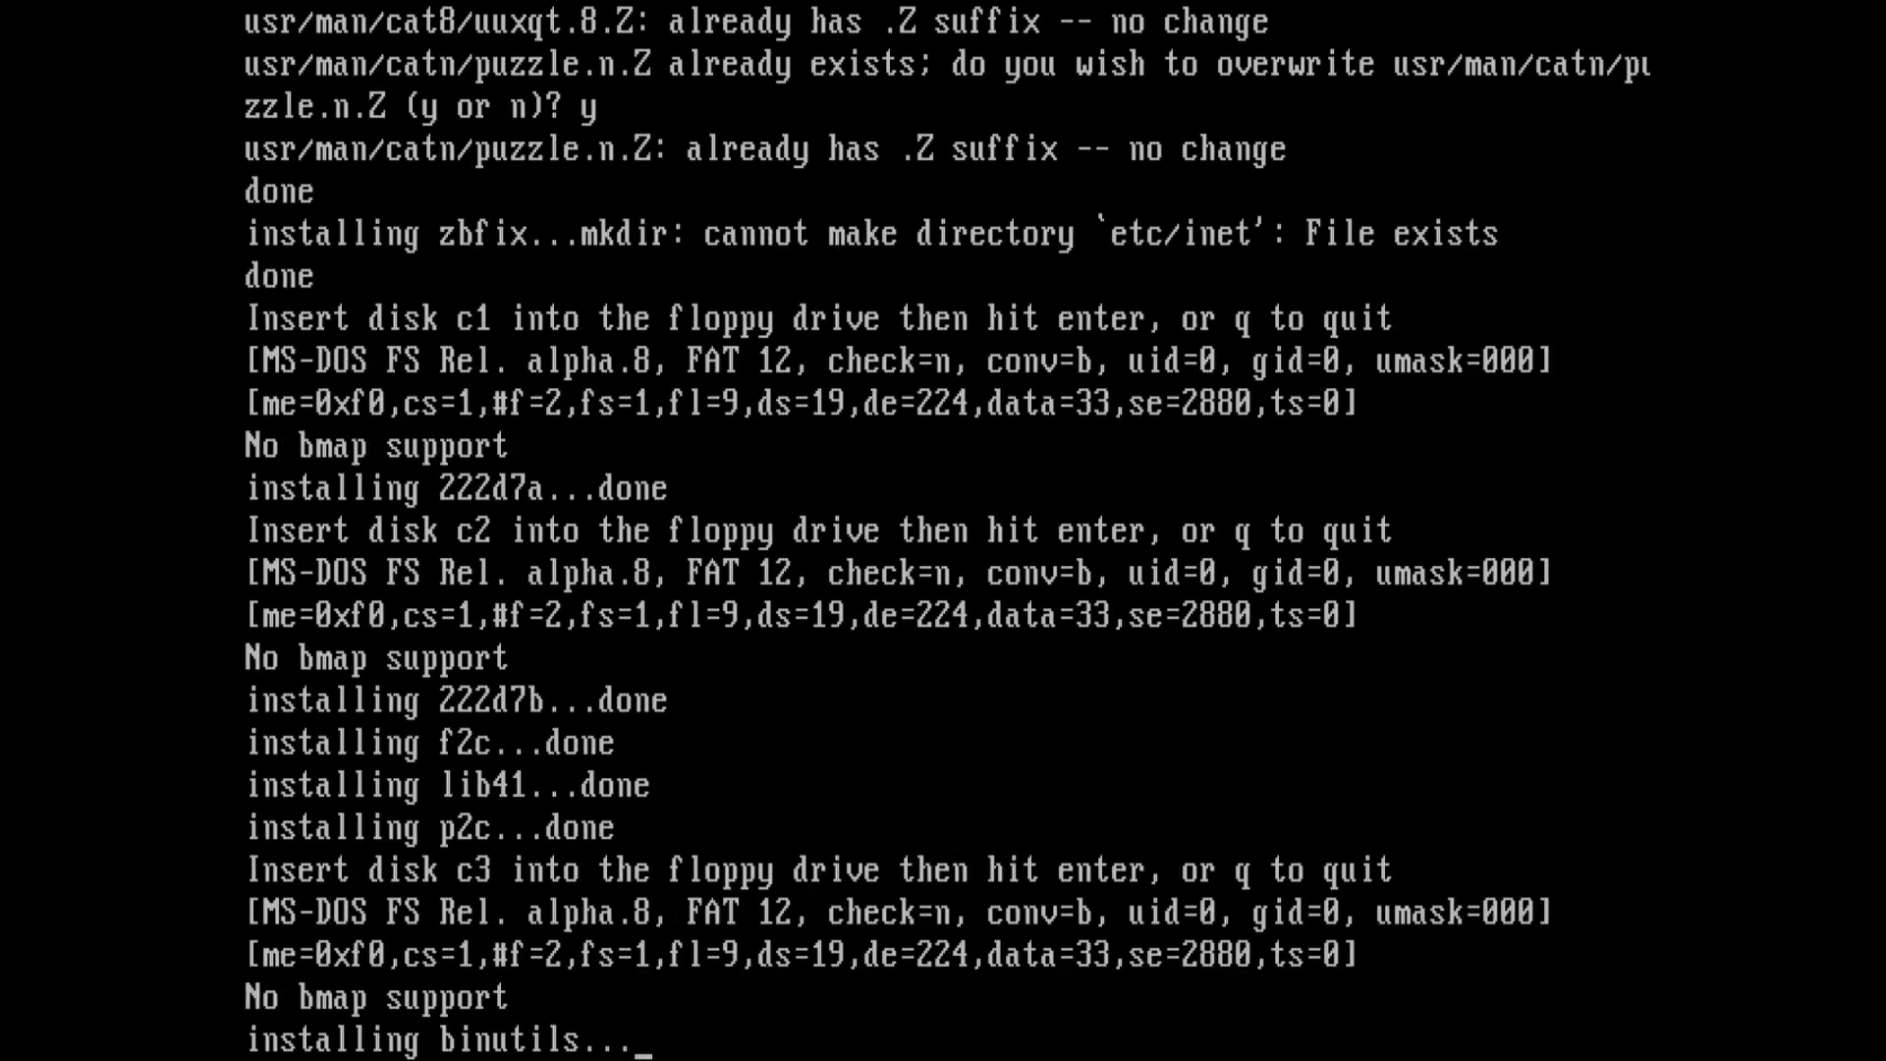
key("Return")
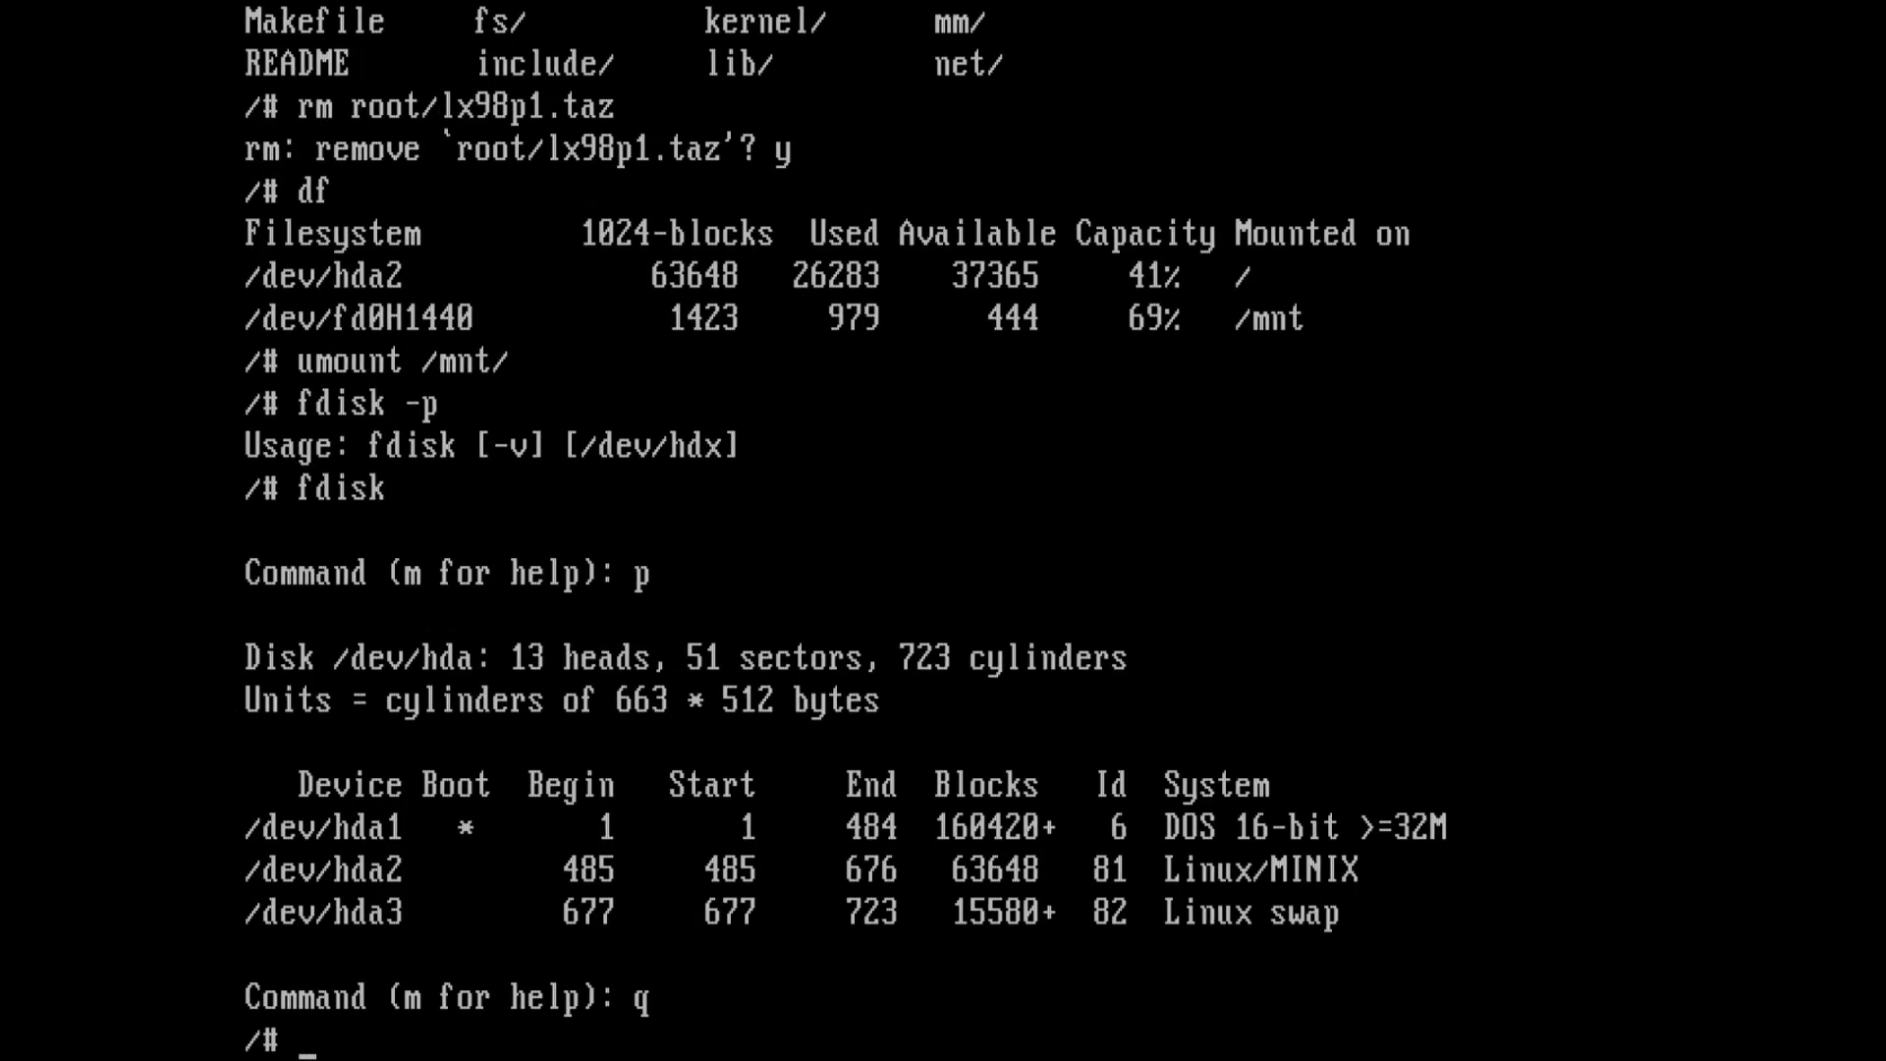
type("mkswap /dev/hda3 15580")
Create and activate swap space on /dev/hda3
key("Return")
type("swapon /dev/hda3")
key("Return")
key("Tab")
key("Tab")
type("emacs /")
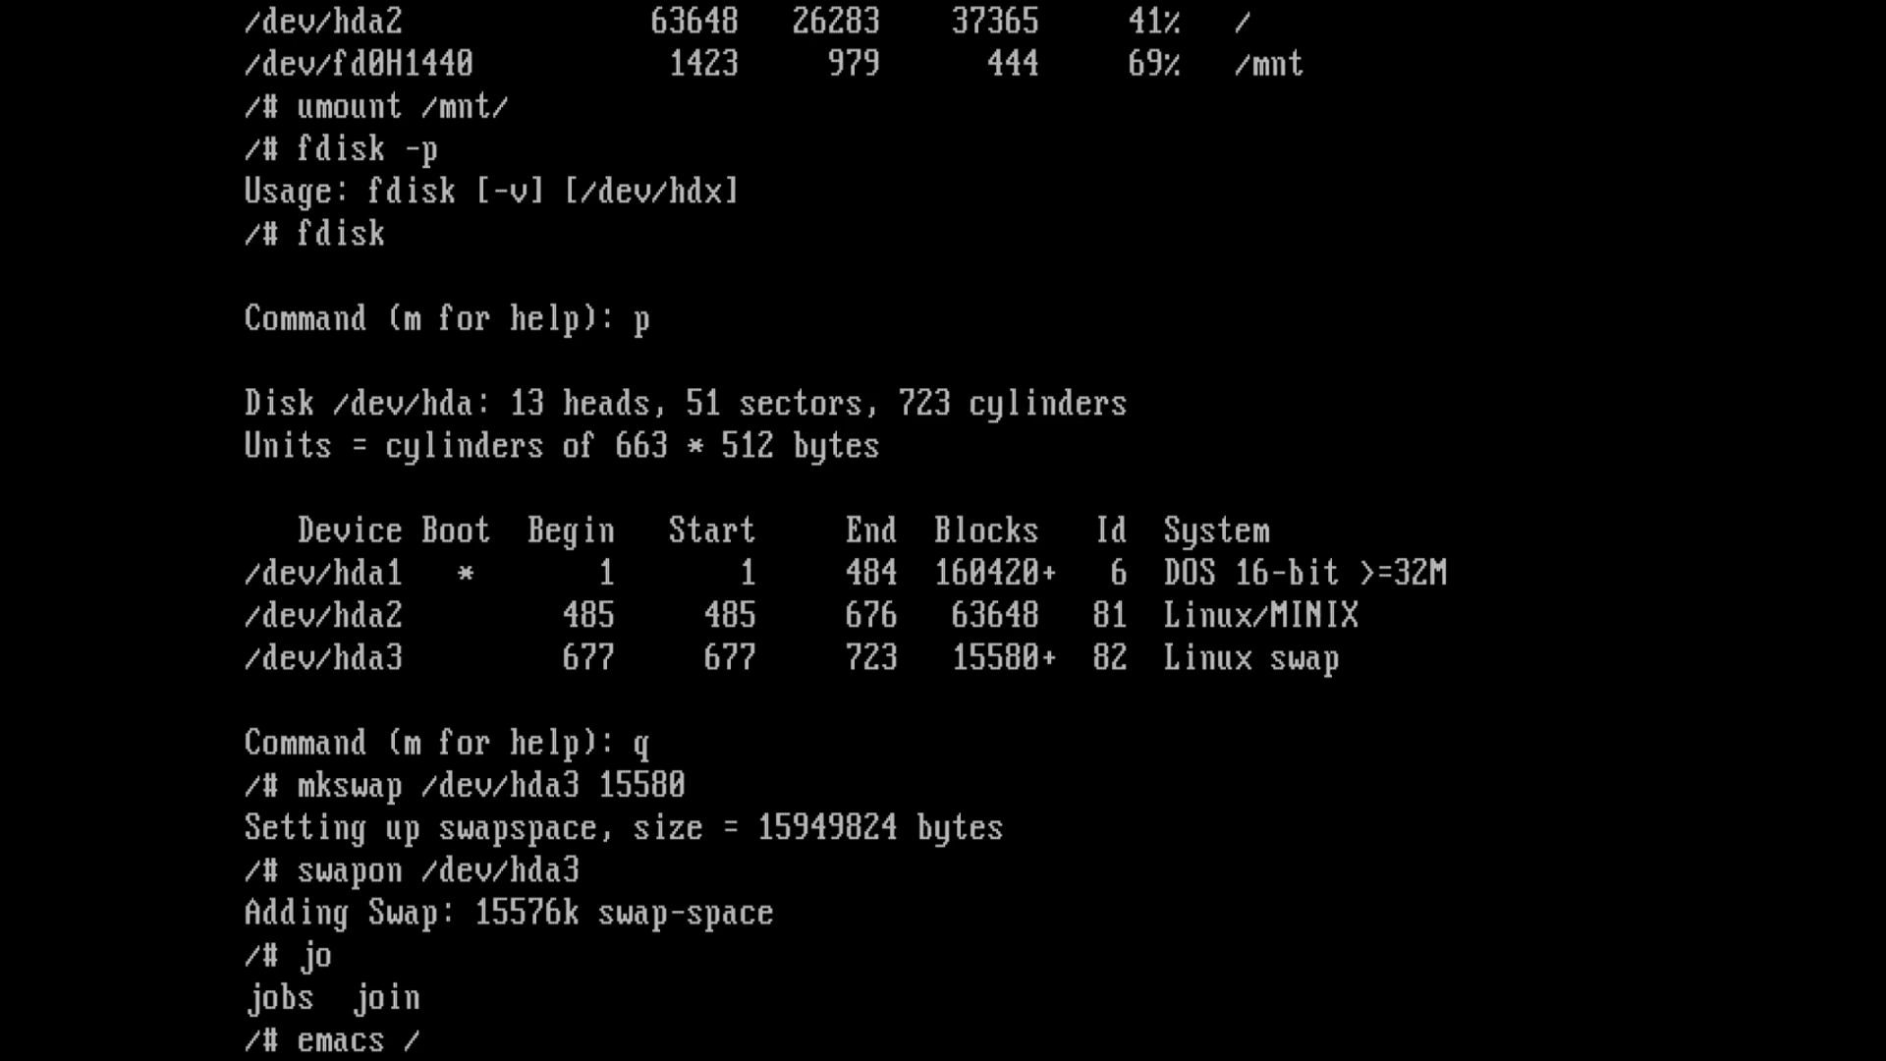
type("etc/")
key("Tab")
key("Tab")
type("rc")
key("Tab")
key("Tab")
type(".local")
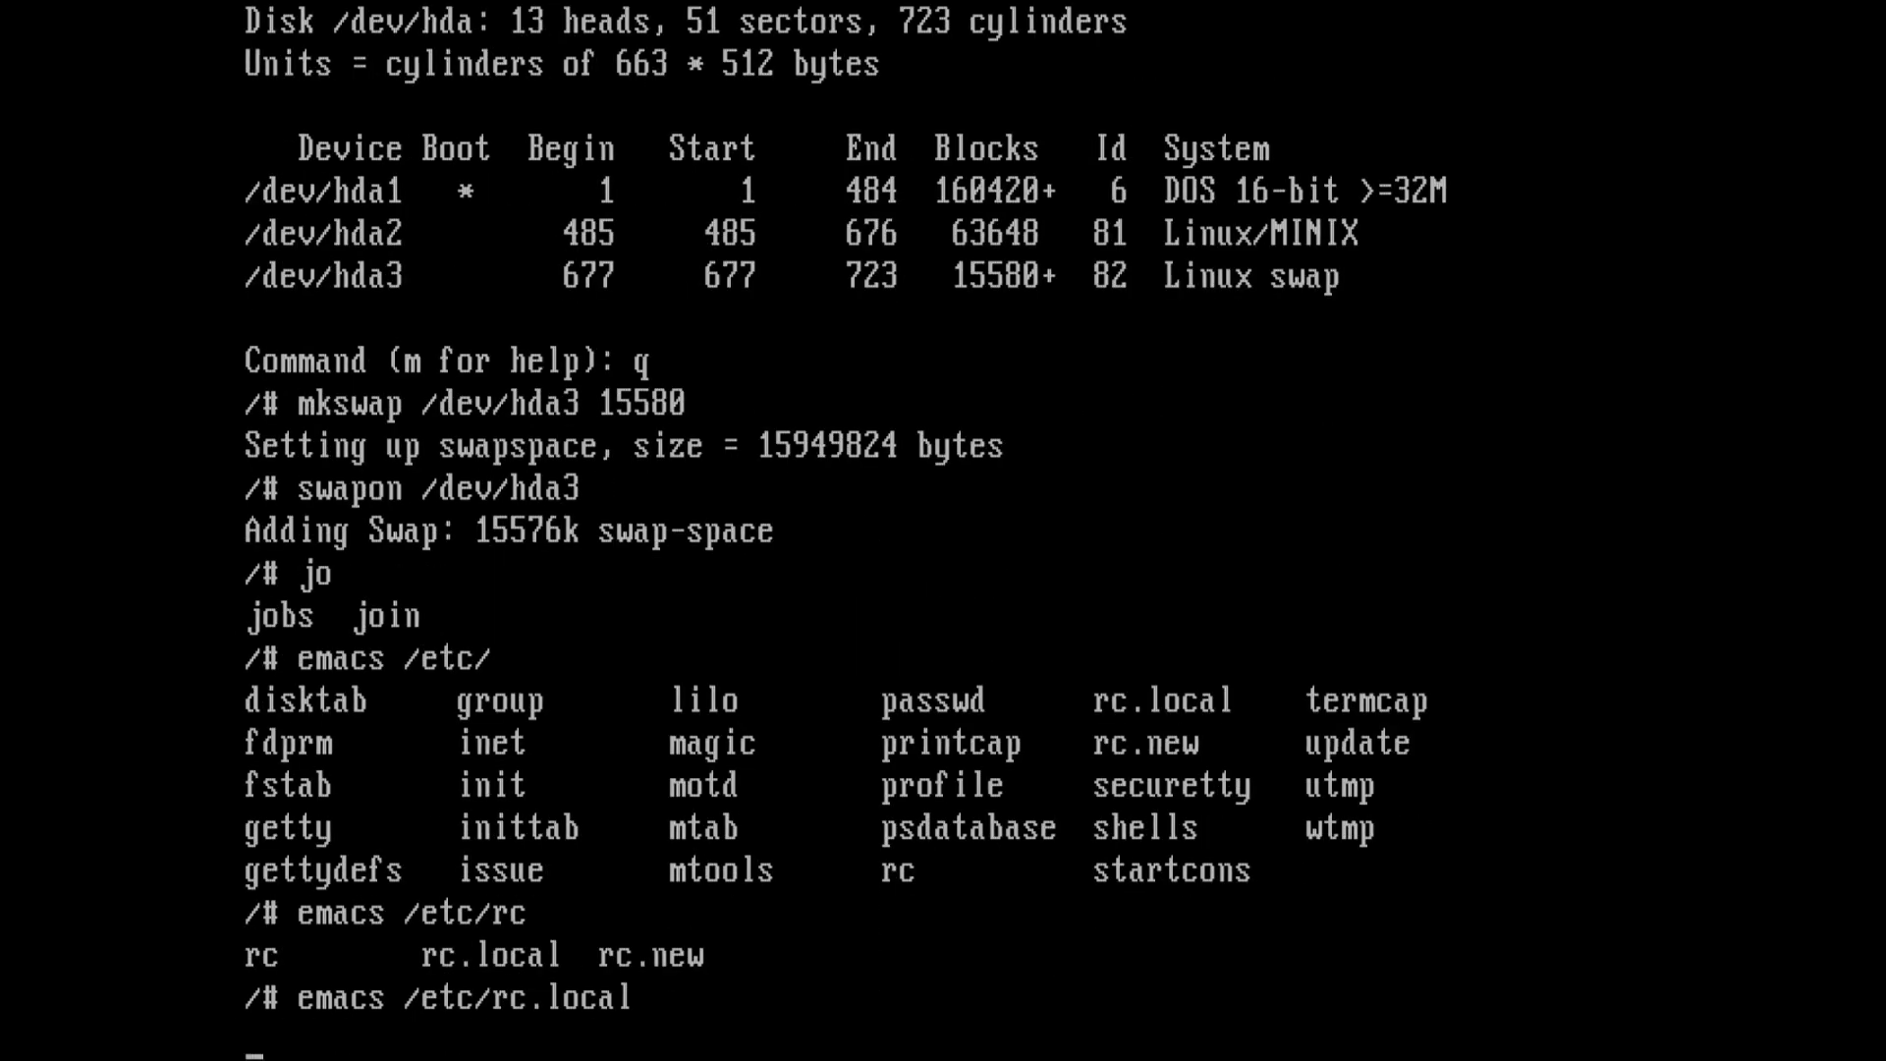
Add 'swapon /dev/hda3' to /etc/rc.local in Emacs, save and exit
key("Down")
key("Down")
key("Down")
type("swapon /dev/hda3")
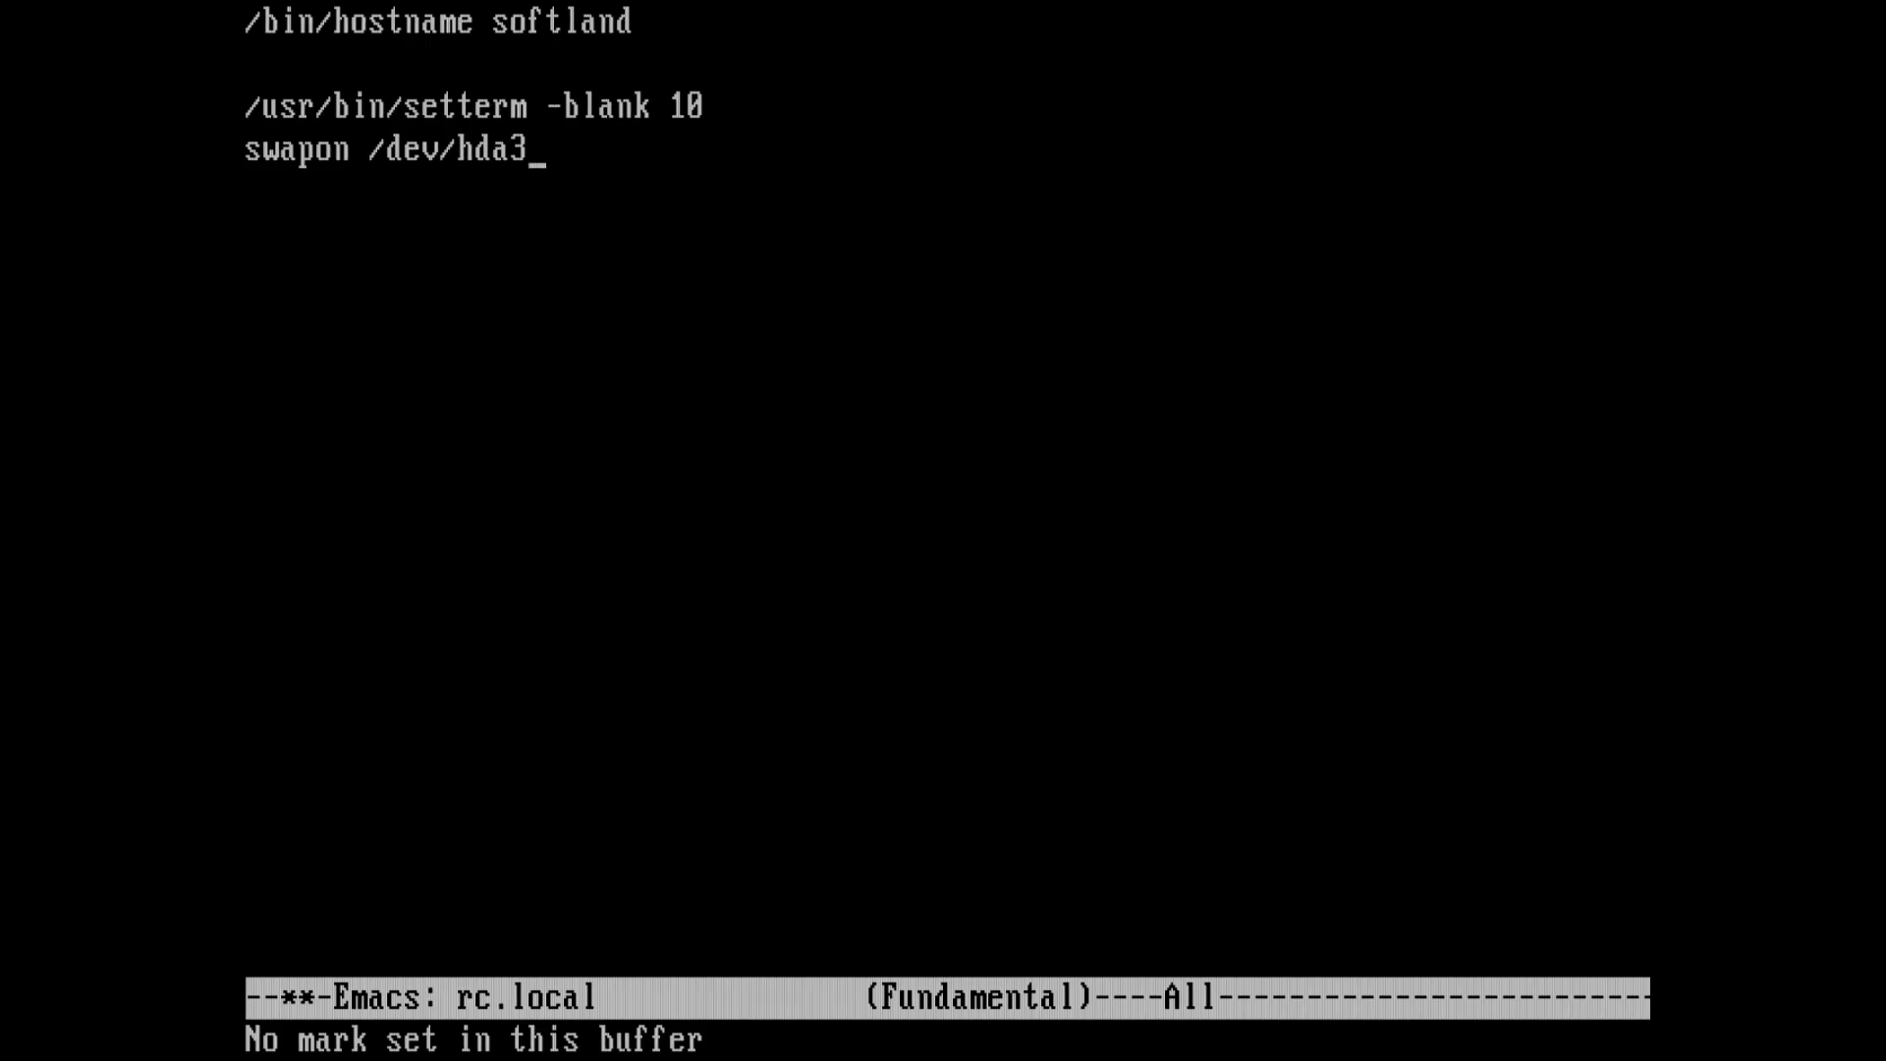
key("ctrl+x")
key("ctrl+s")
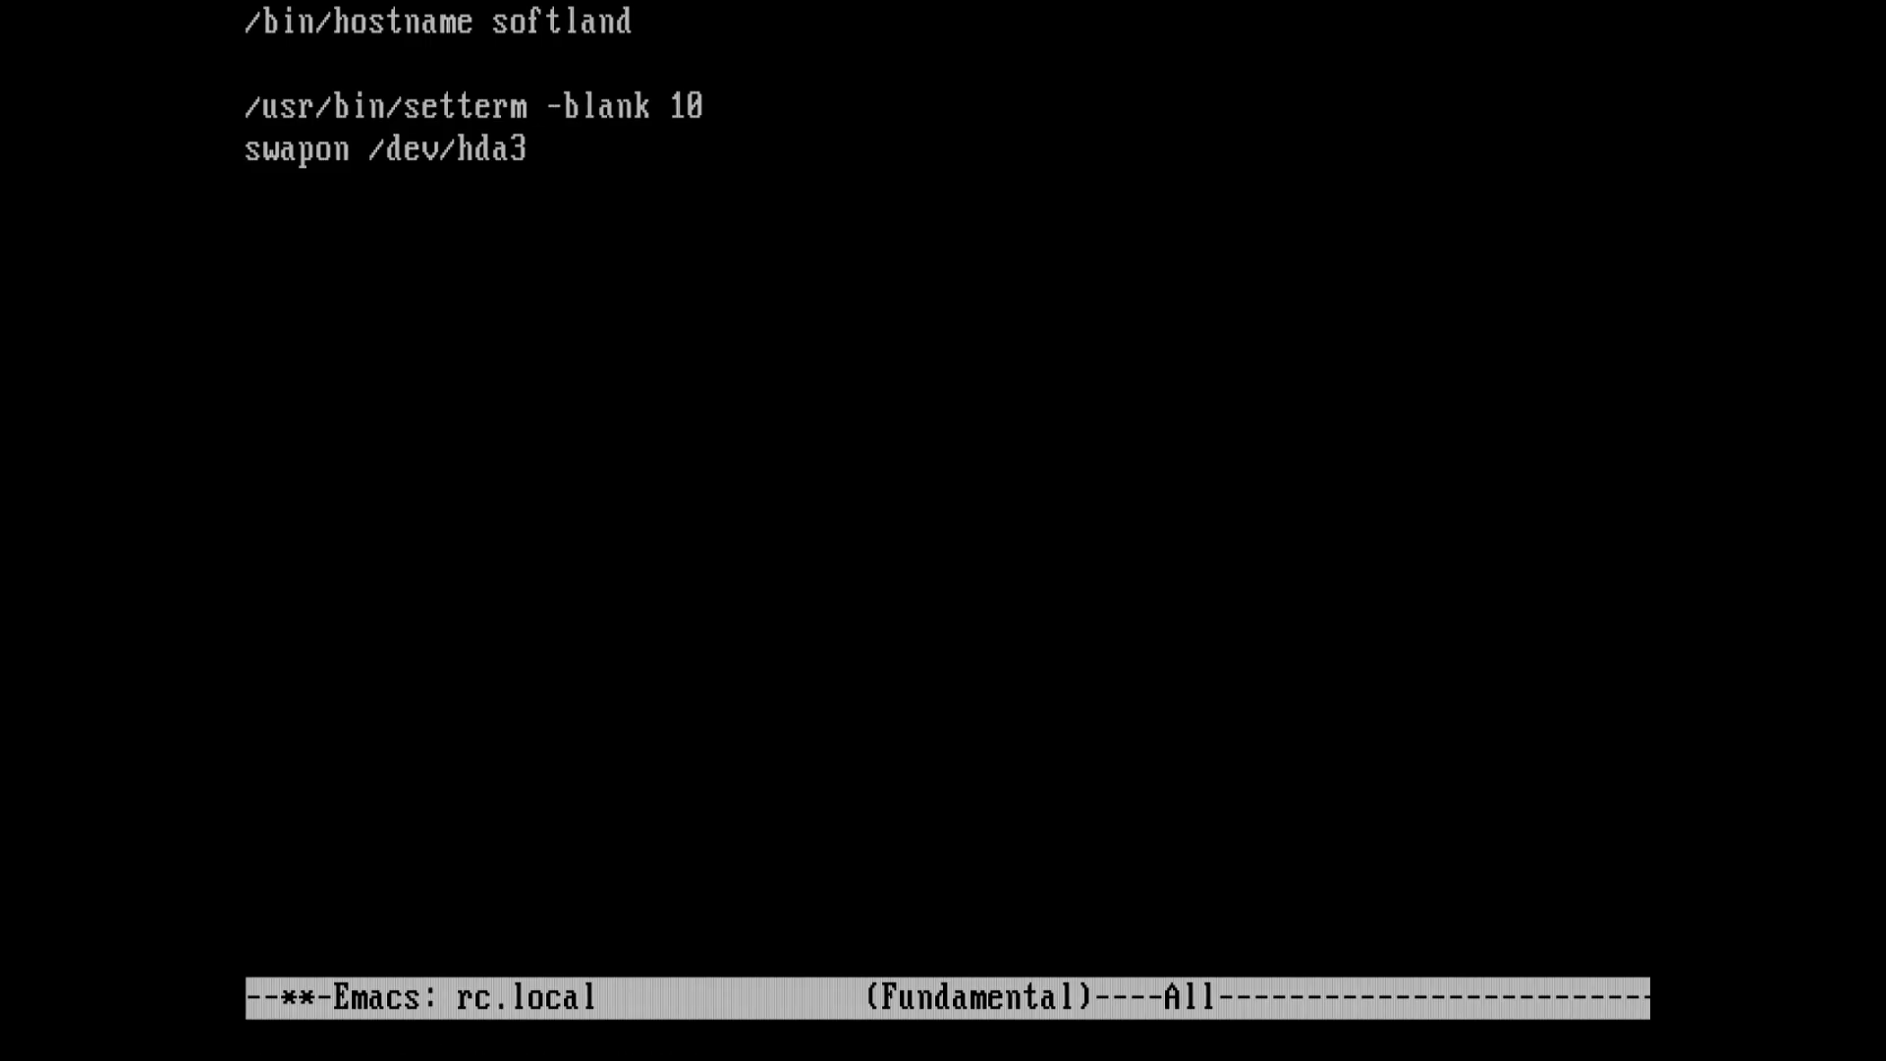
key("ctrl+x")
key("ctrl+c")
type("mkdir /")
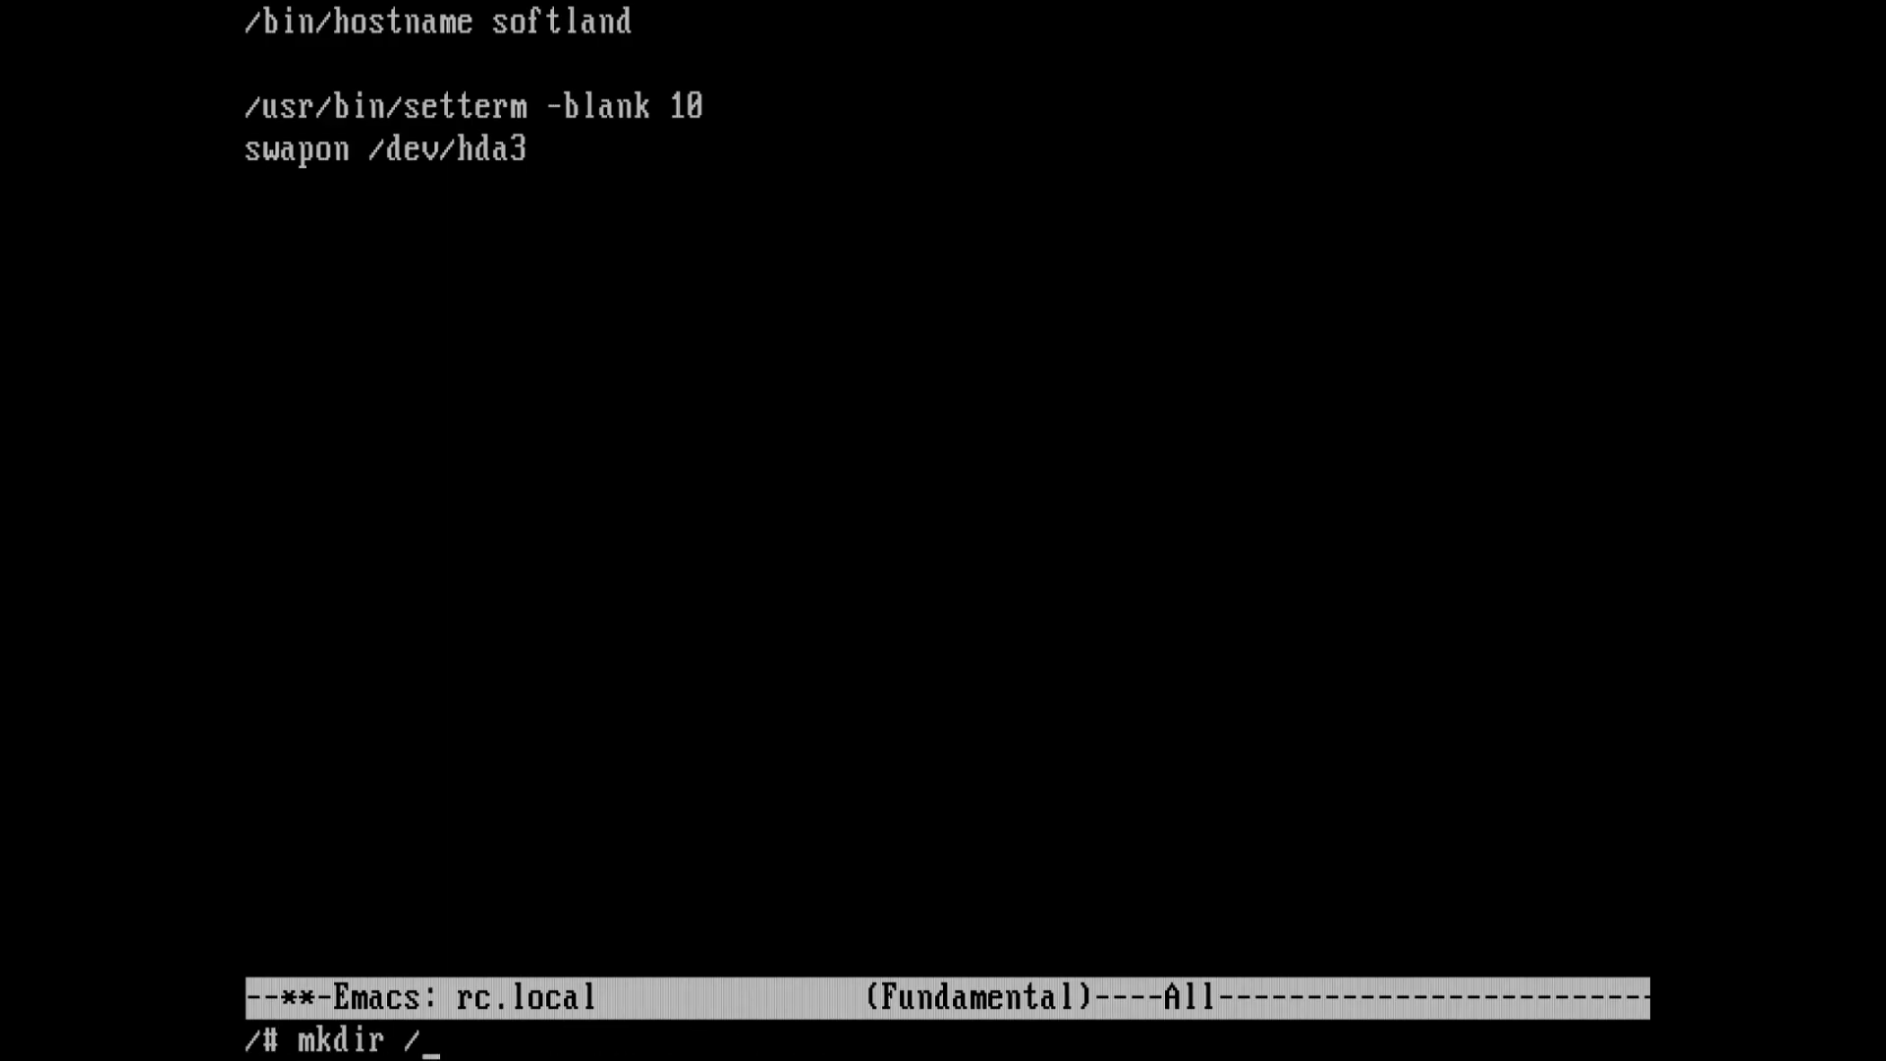
type("dos")
Make /dos, add hda1 to /etc/fstab in emacs, then mount /dos and list it
key("Return")
type("emacs /etc/fstab")
key("Return")
key("ctrl+x")
key("ctrl+c")
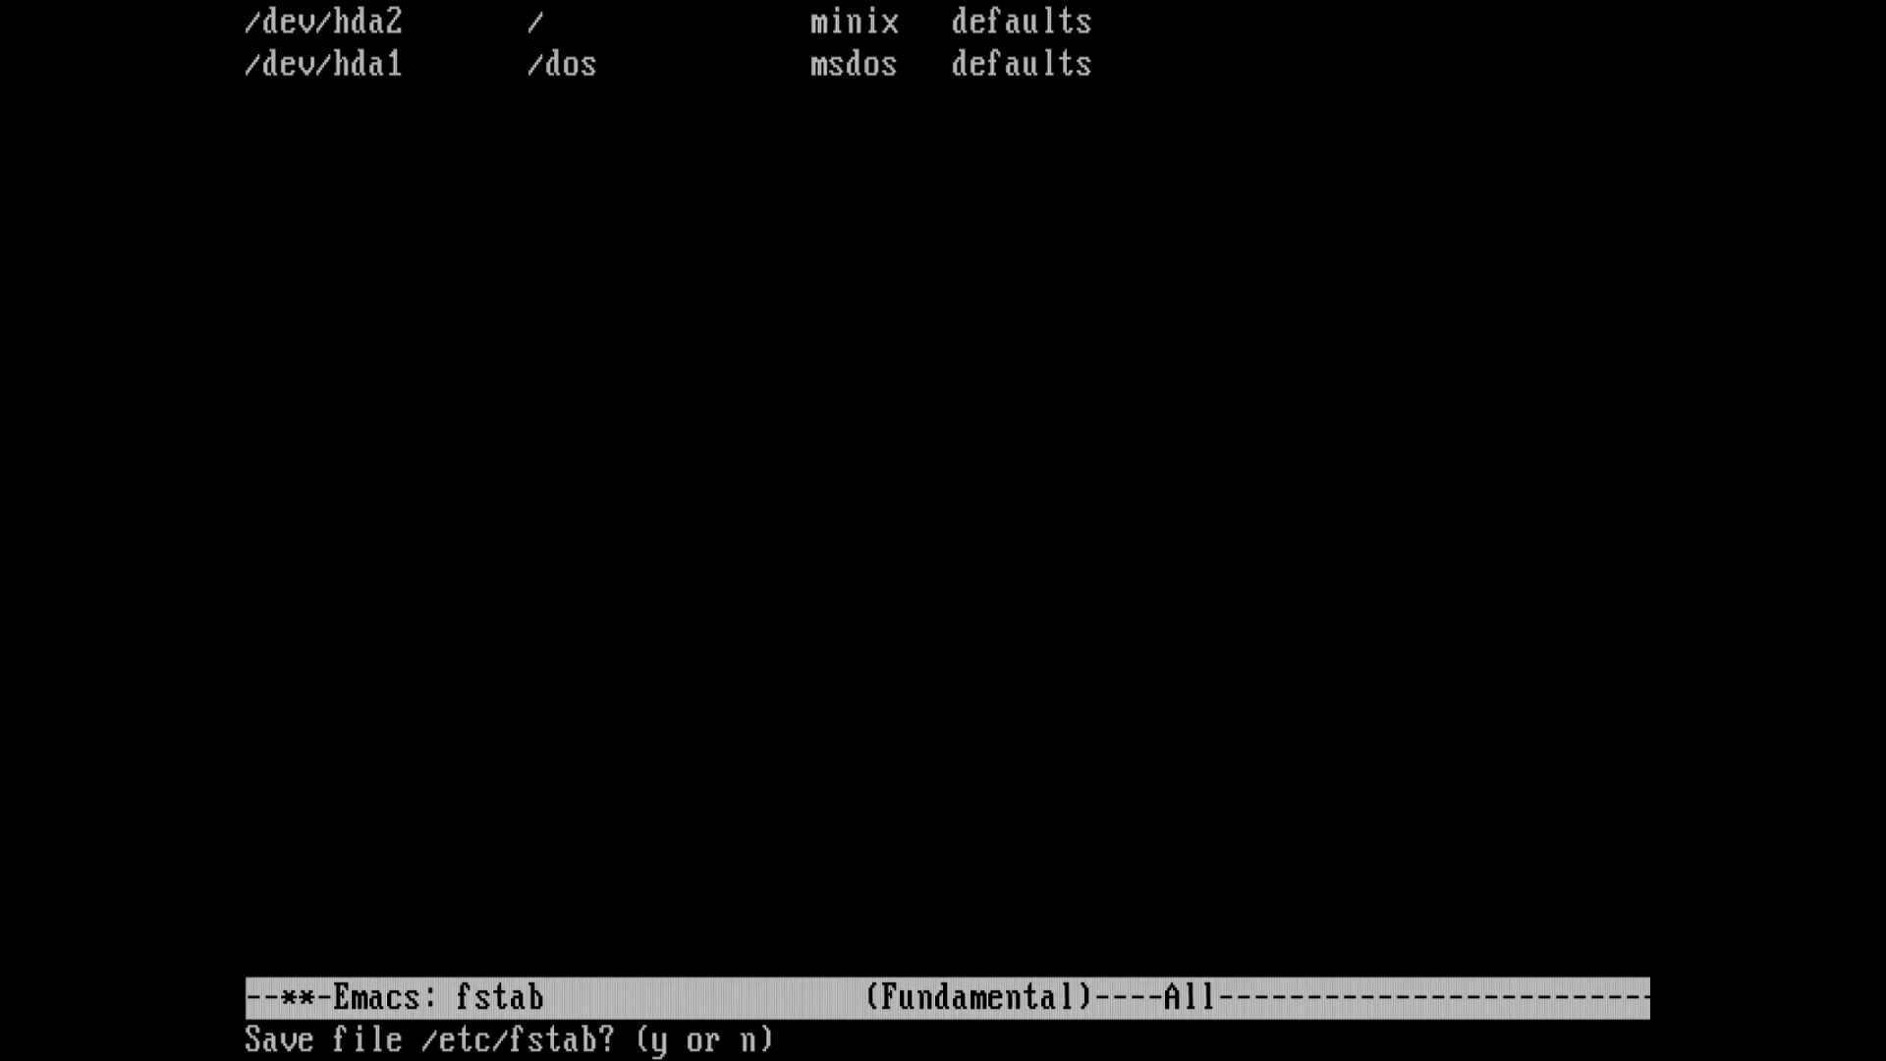
type("ymount /dos")
key("Return")
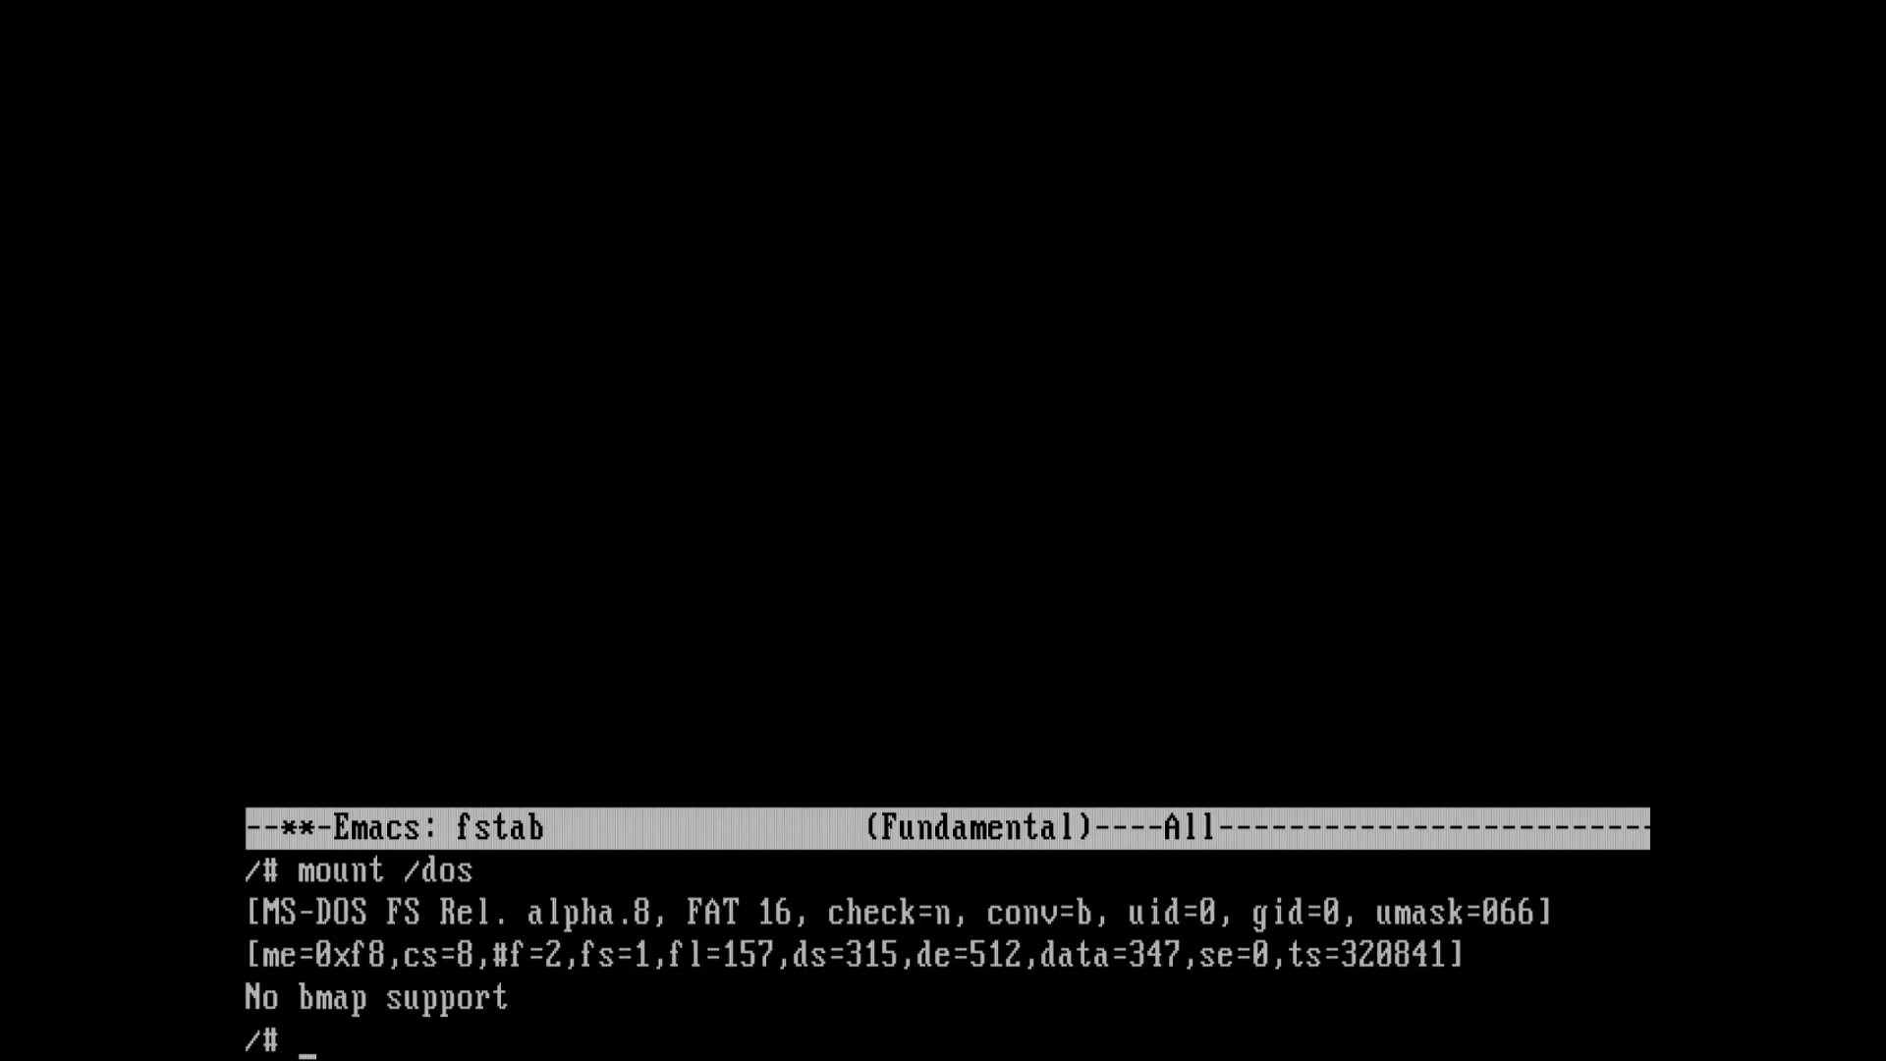
type("ls /dos")
key("Return")
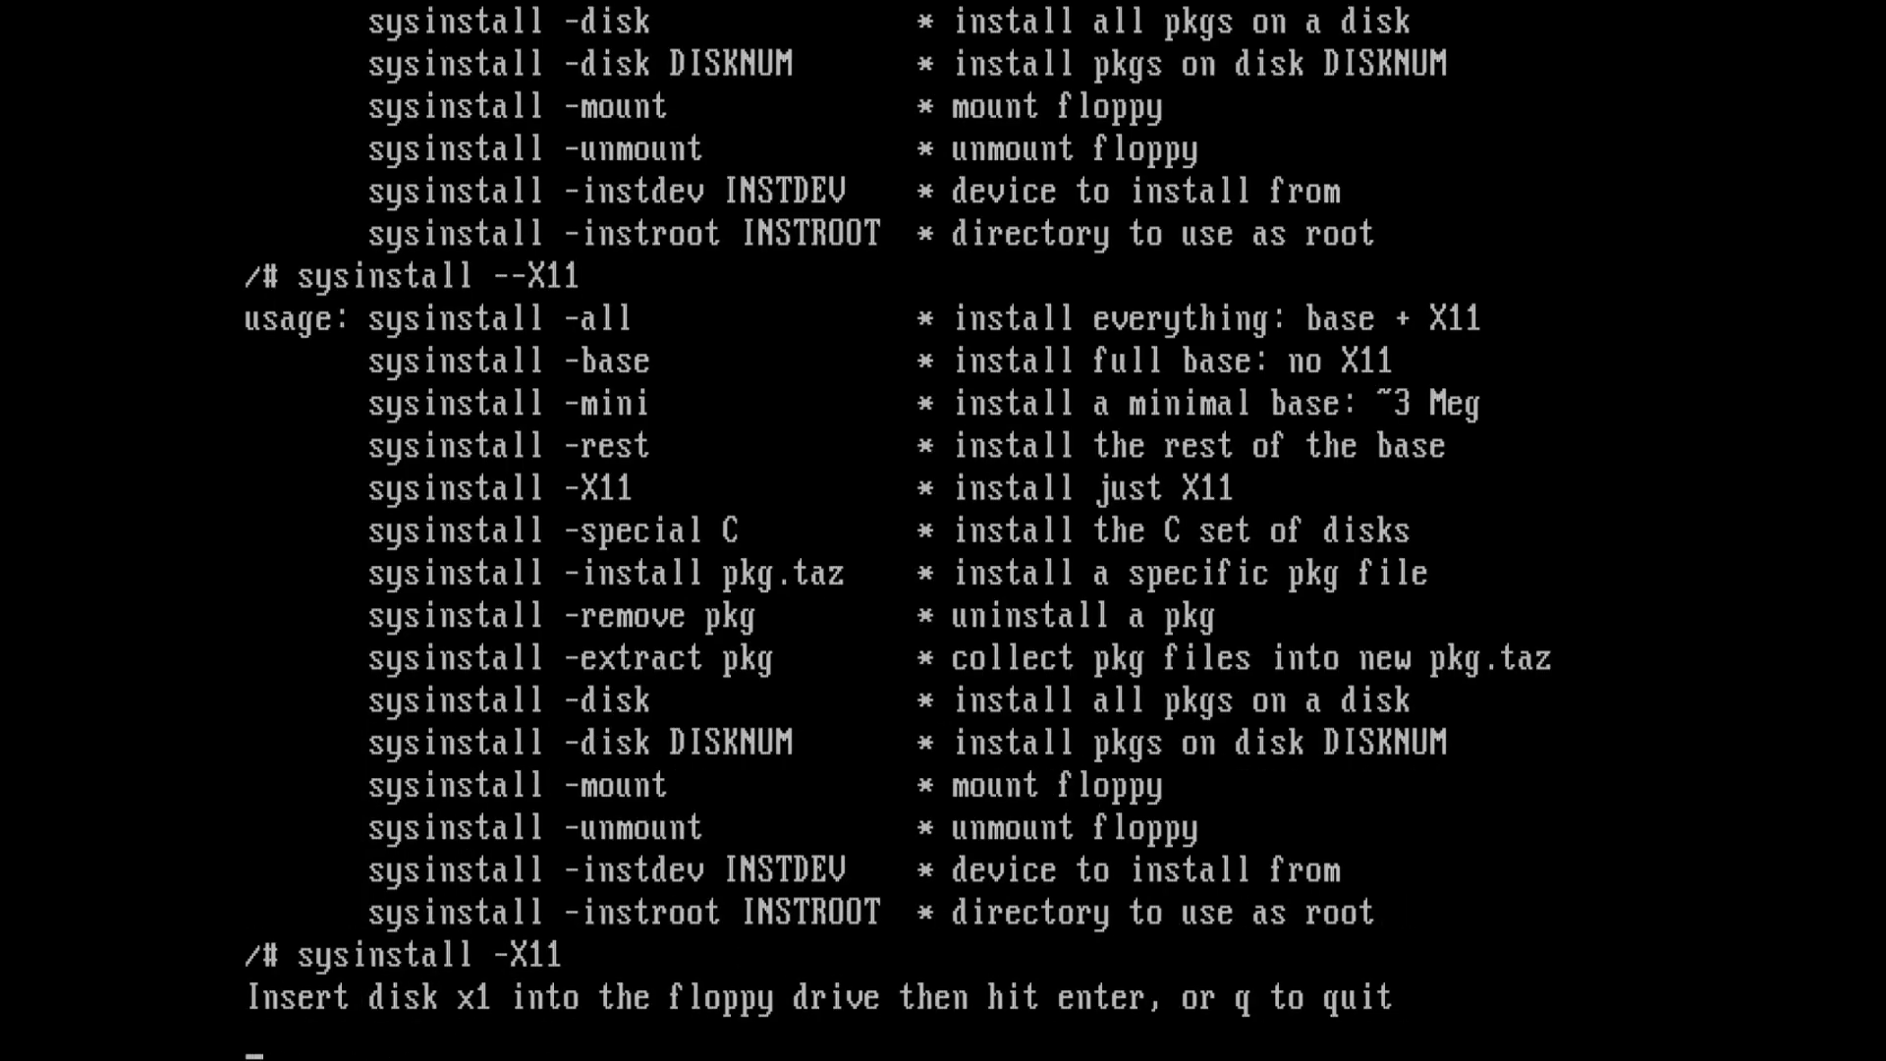
Run sysinstall -X11 and load floppies x1 through x5 (xlibs, x75dpi, fonts)
key("Return")
key("Return")
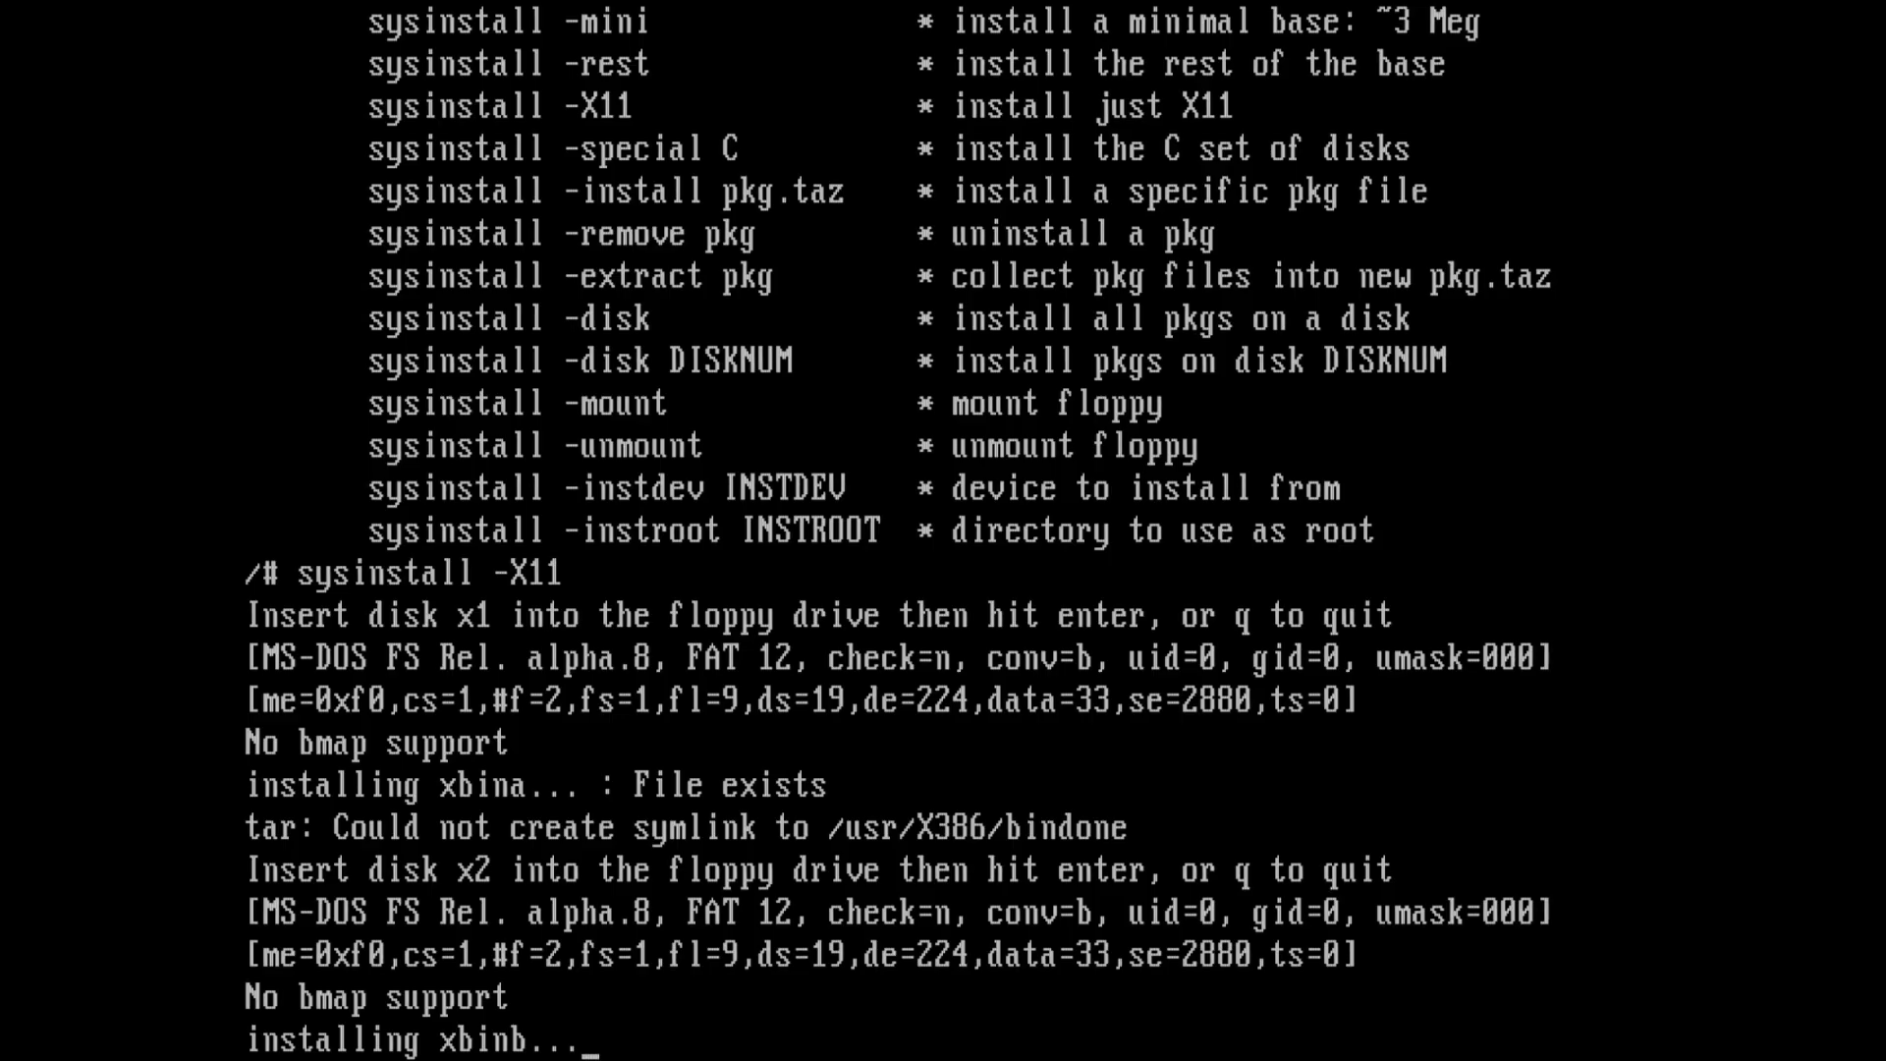
key("Return")
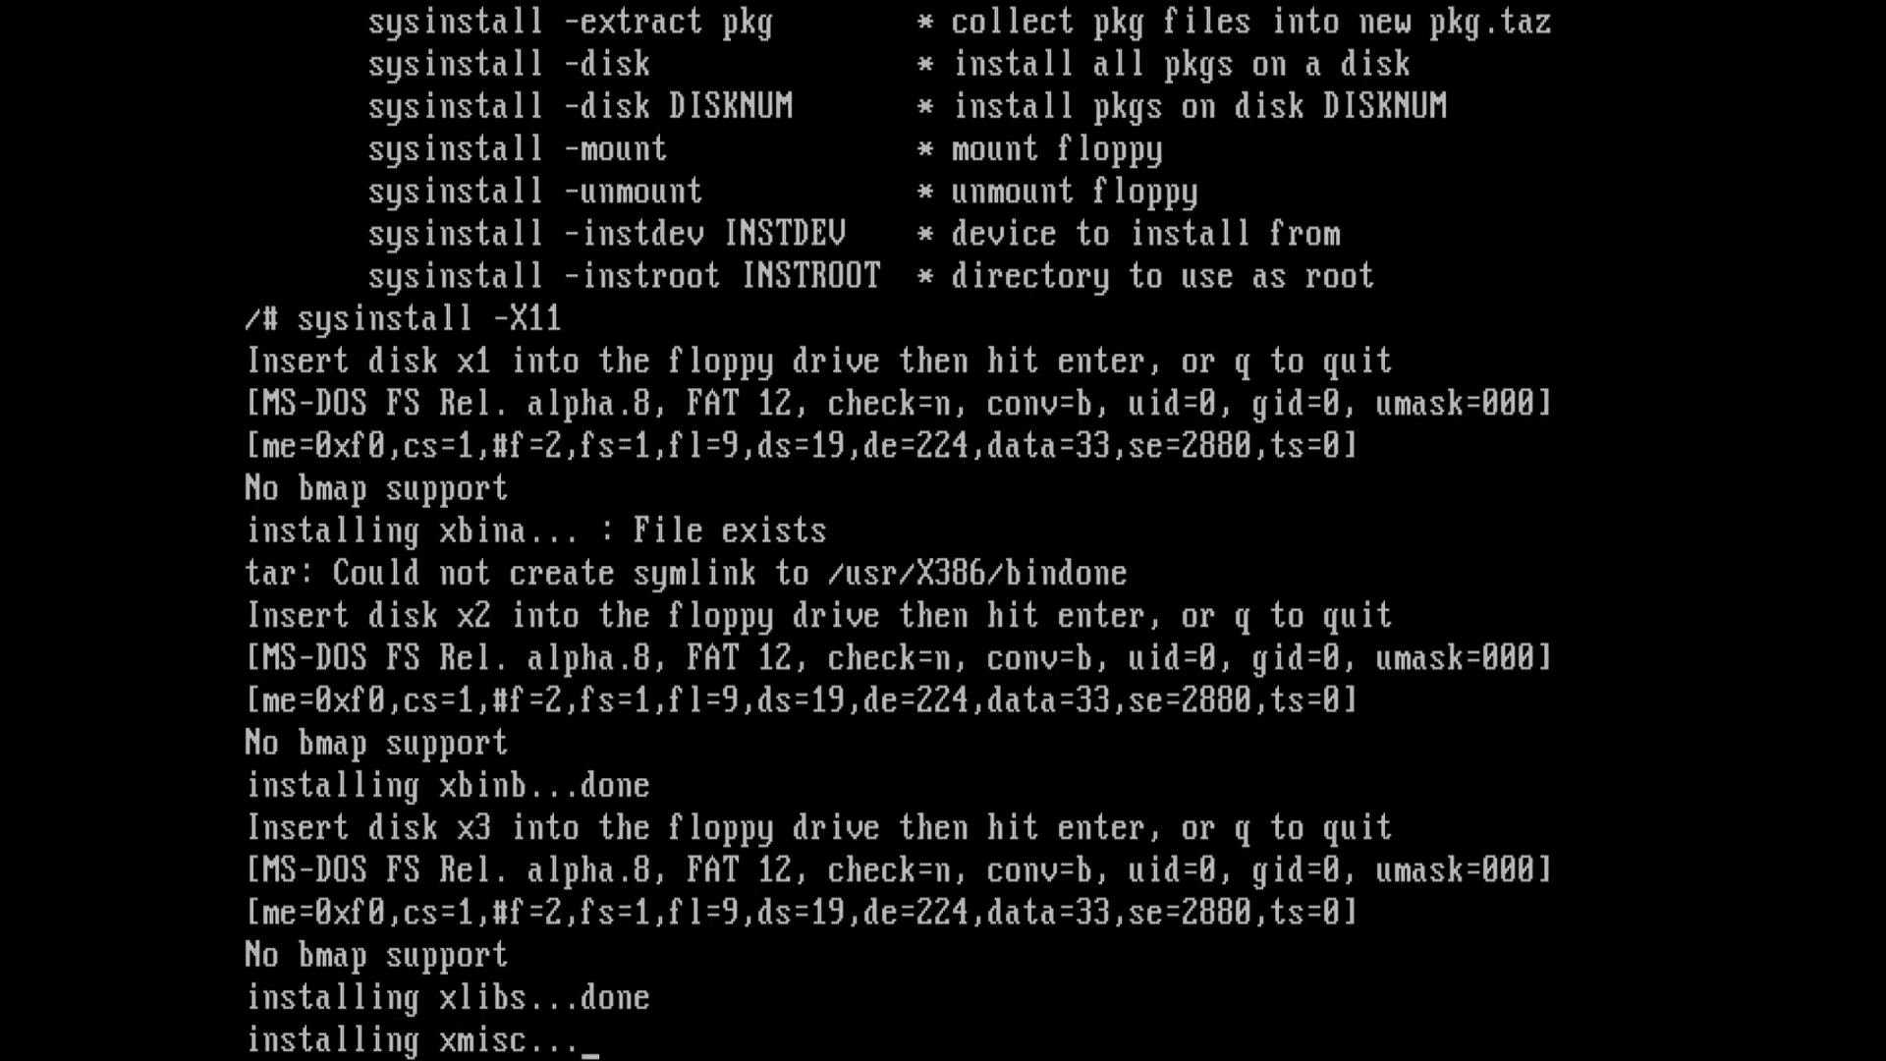
key("Return")
key("Return")
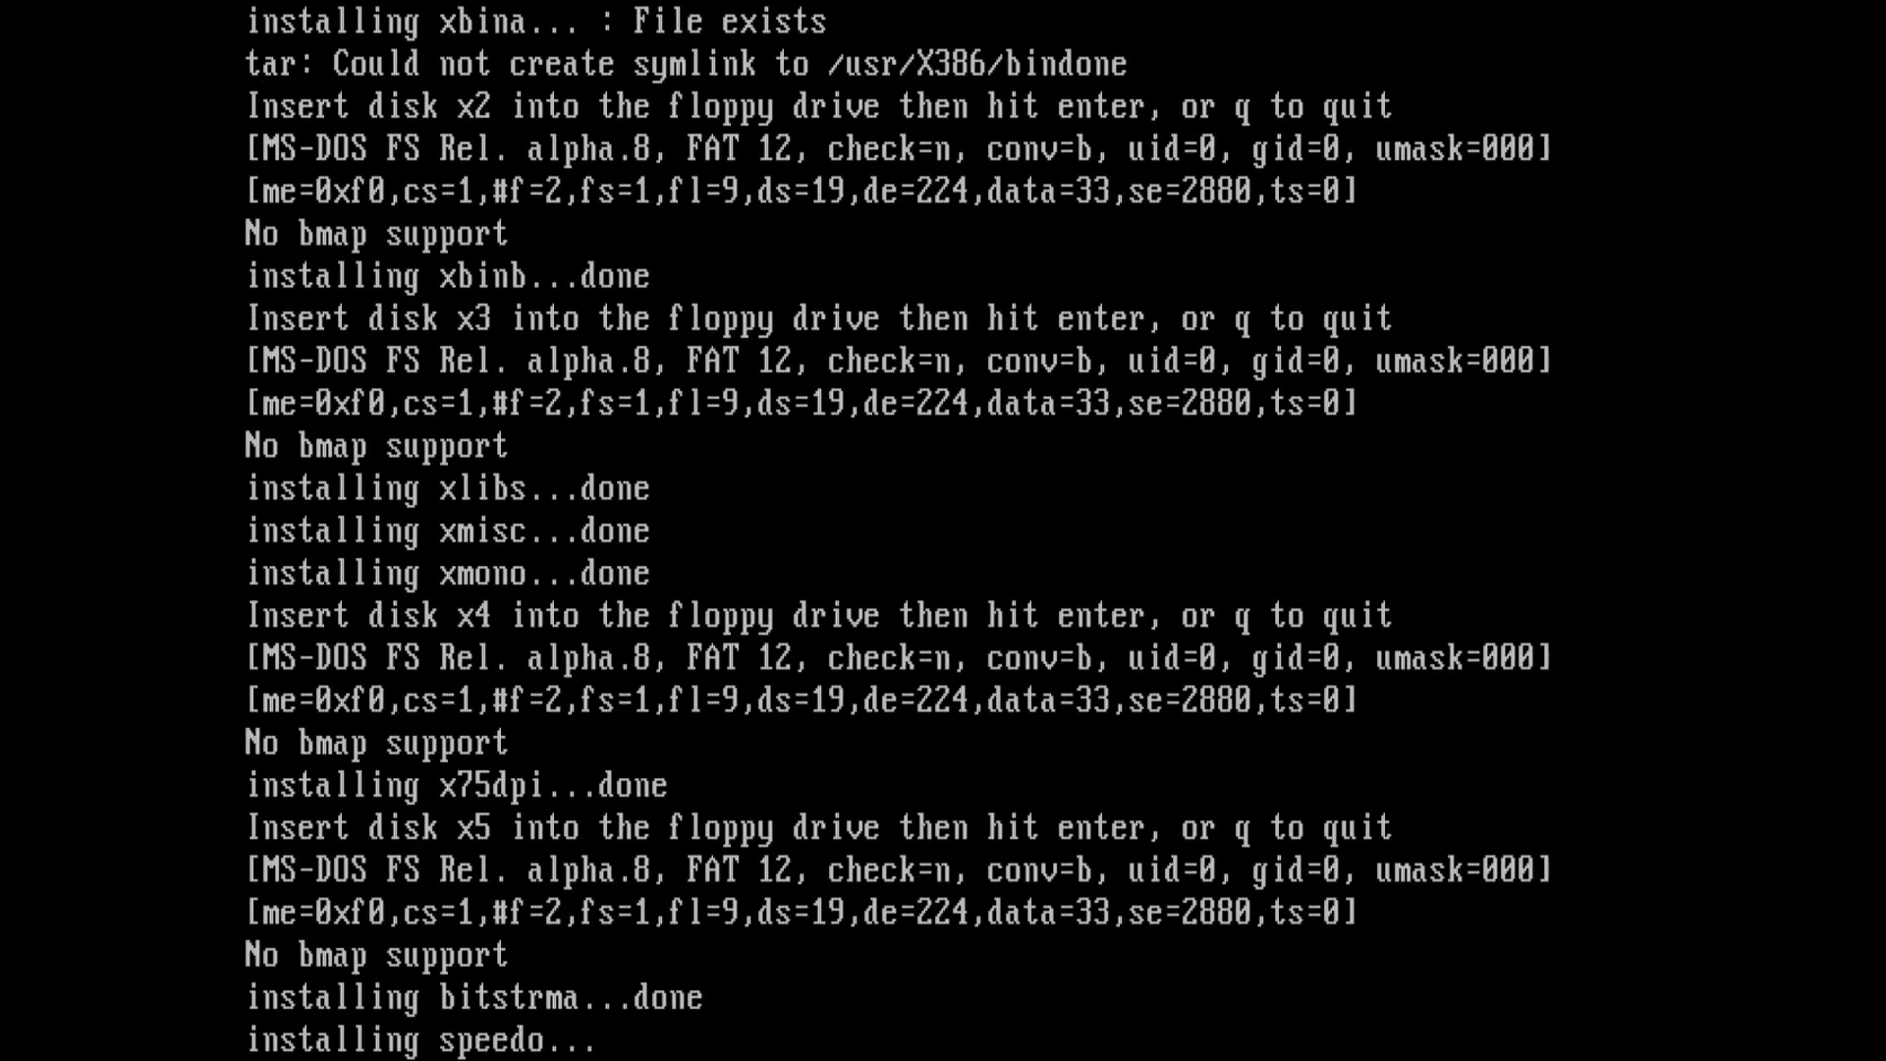
key("Return")
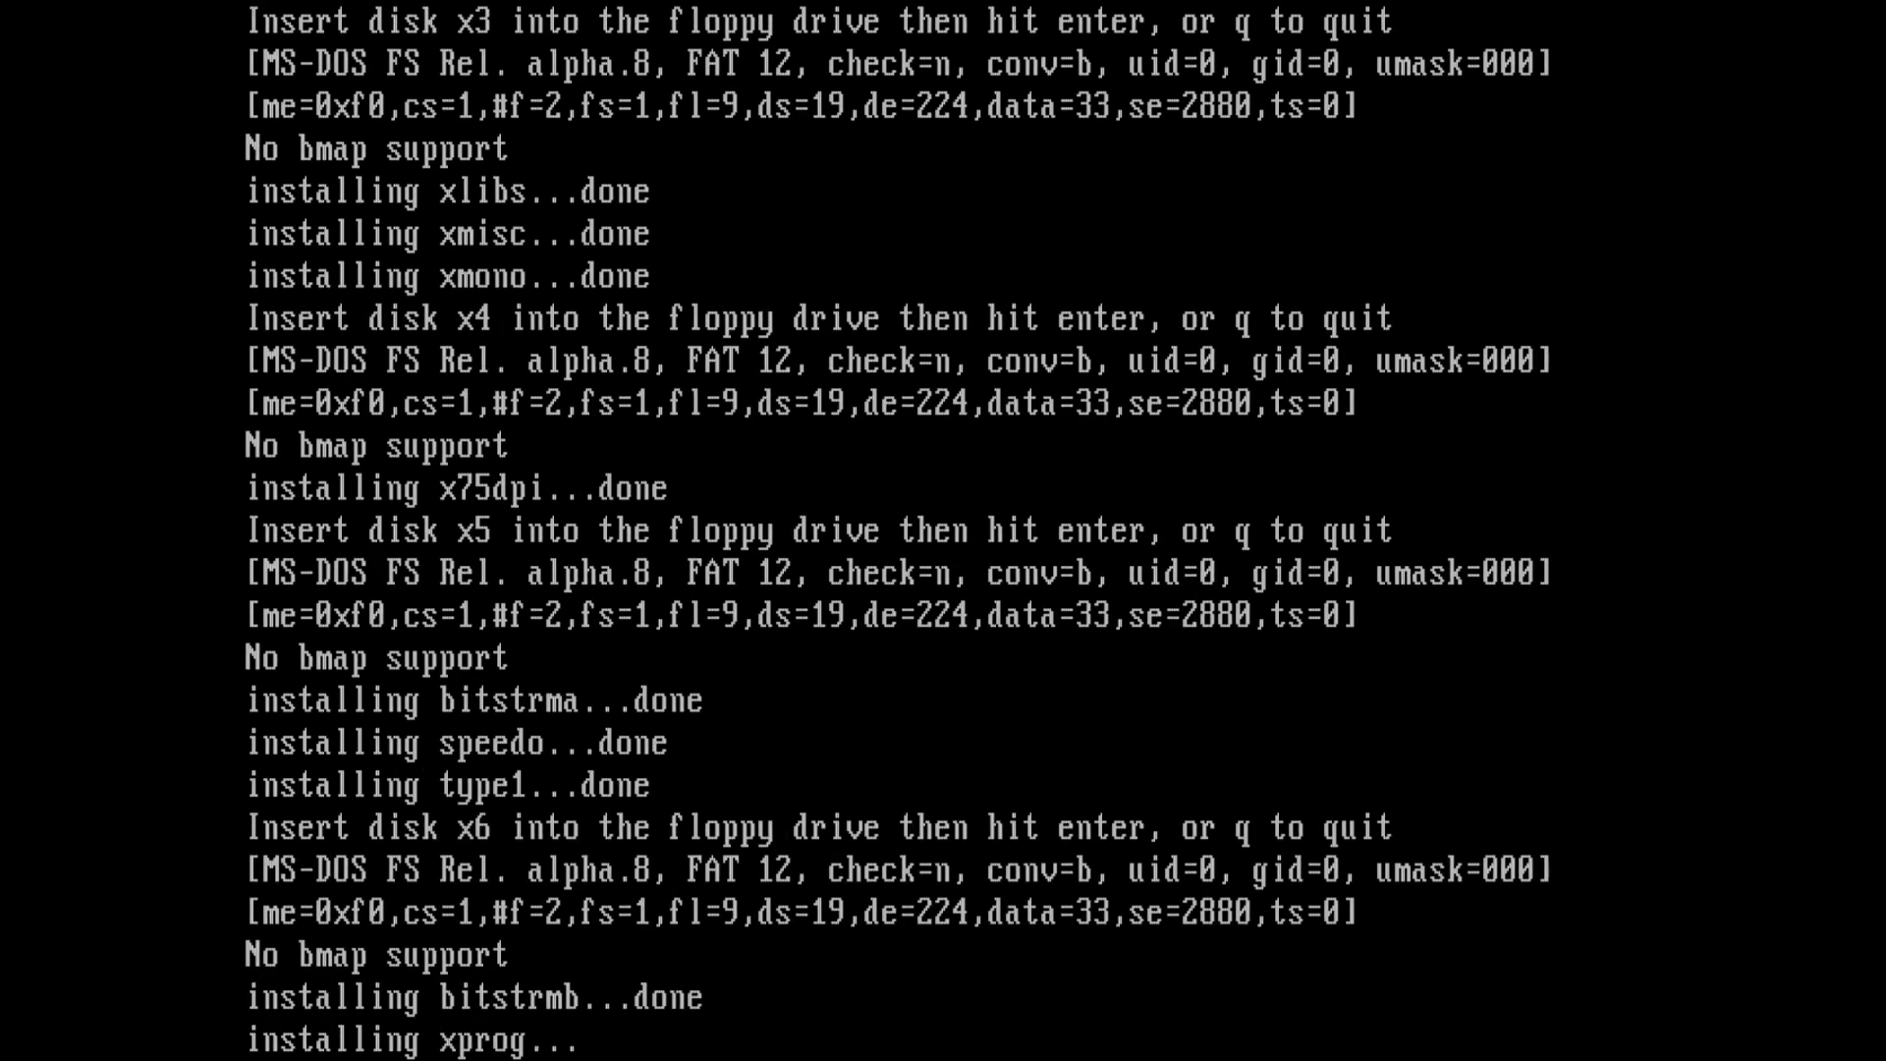
key("Return")
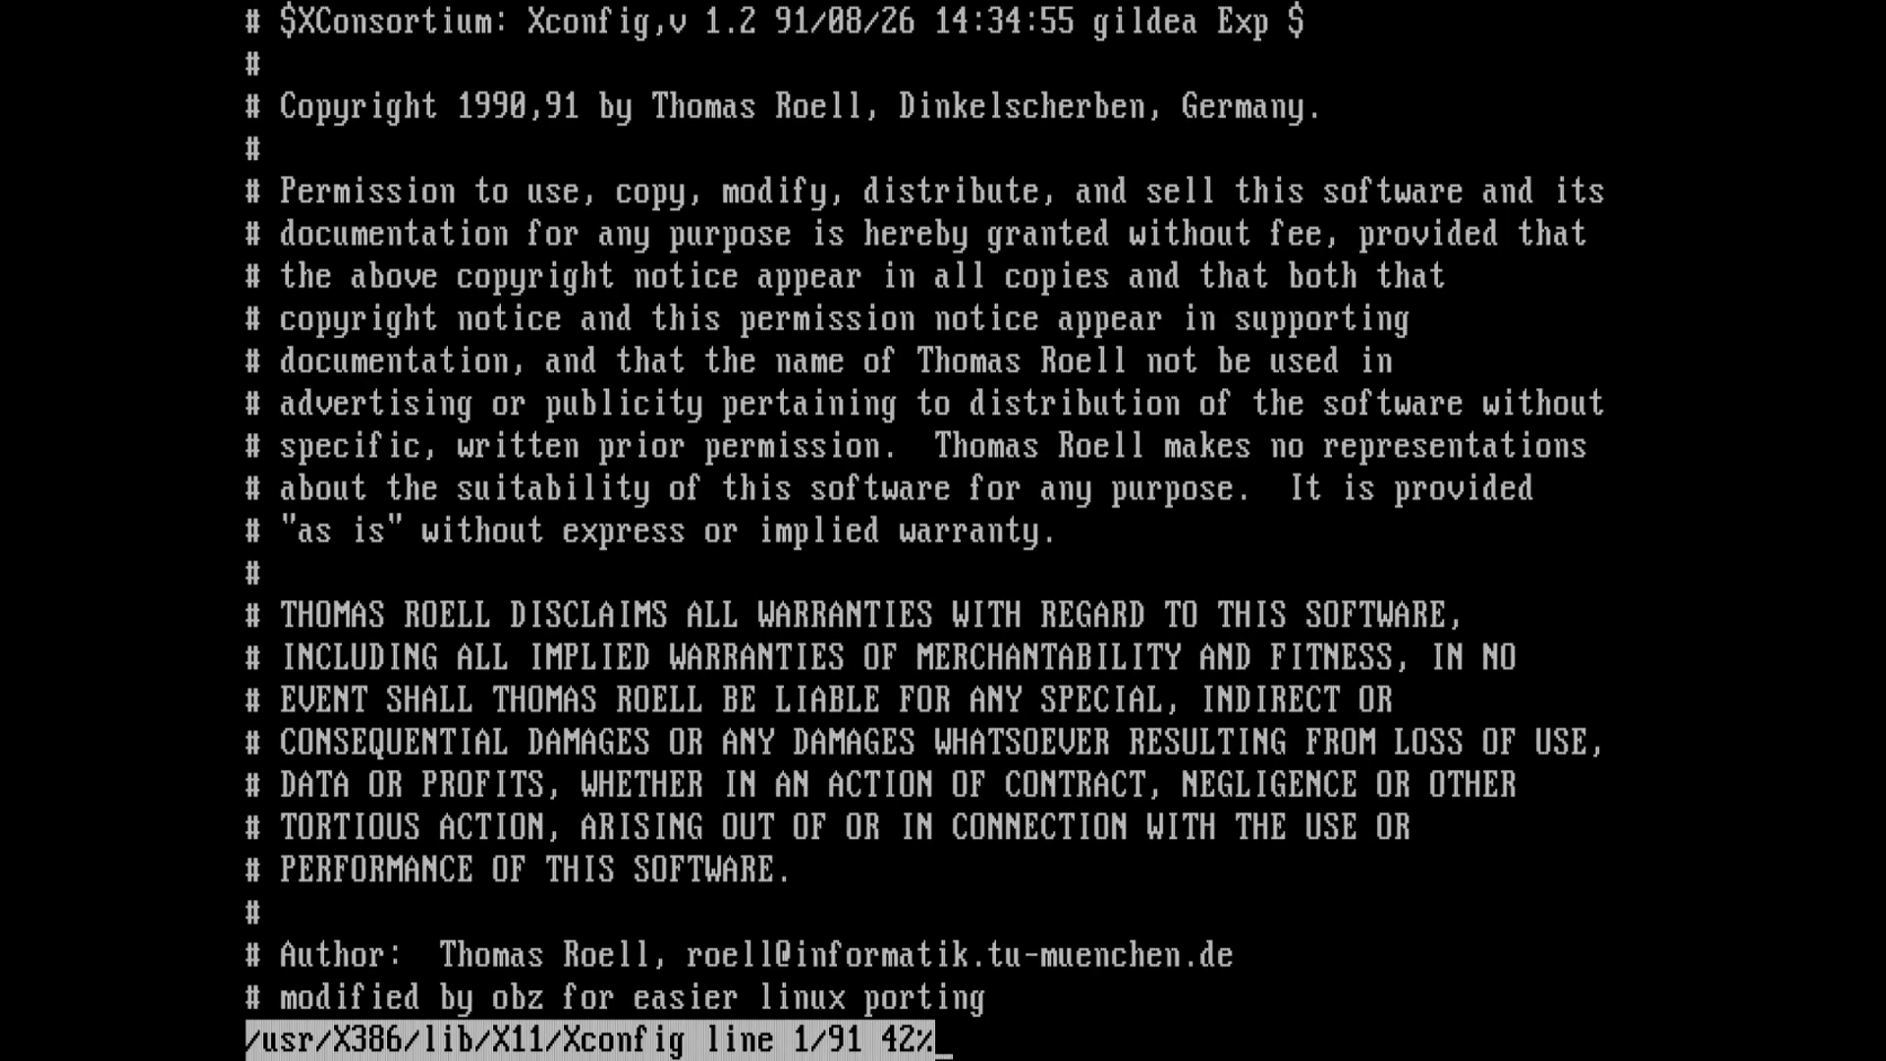
Page through Xconfig and the XConfig.Notes video timing guide to 82%
key("space")
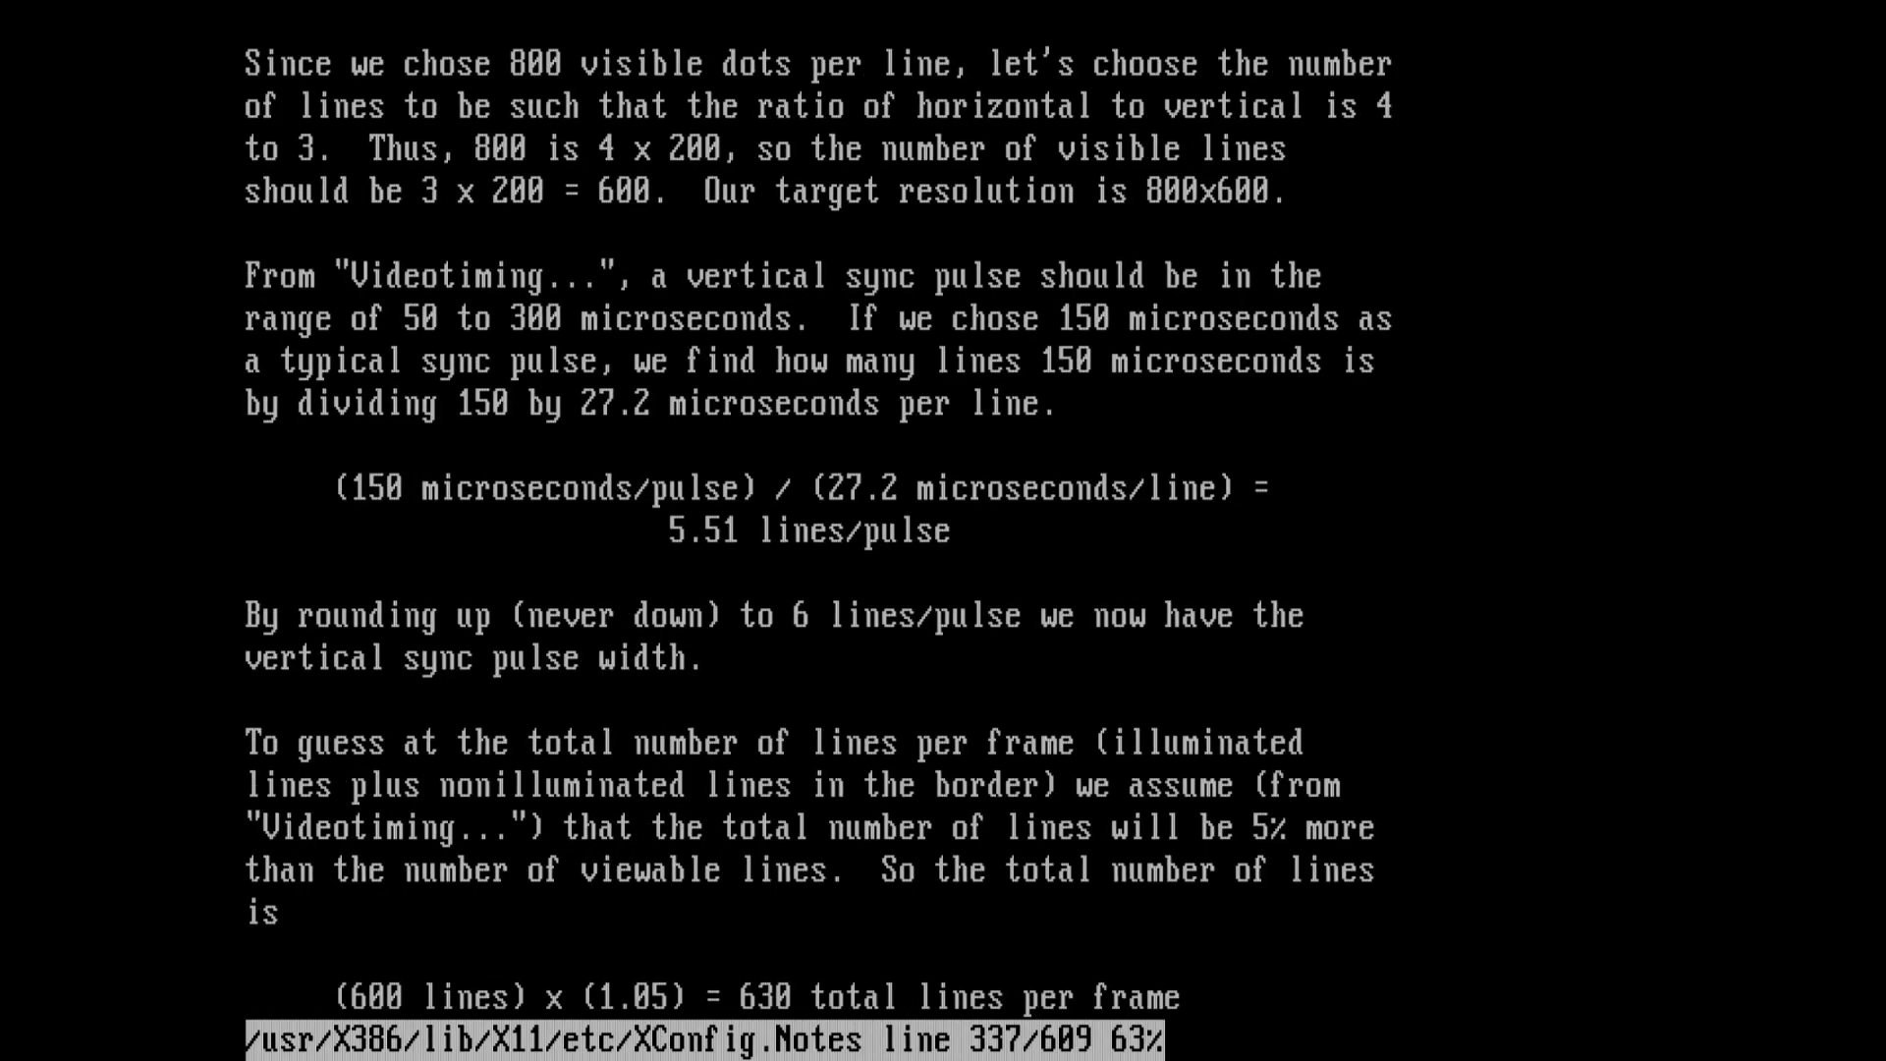
key("space")
key("space")
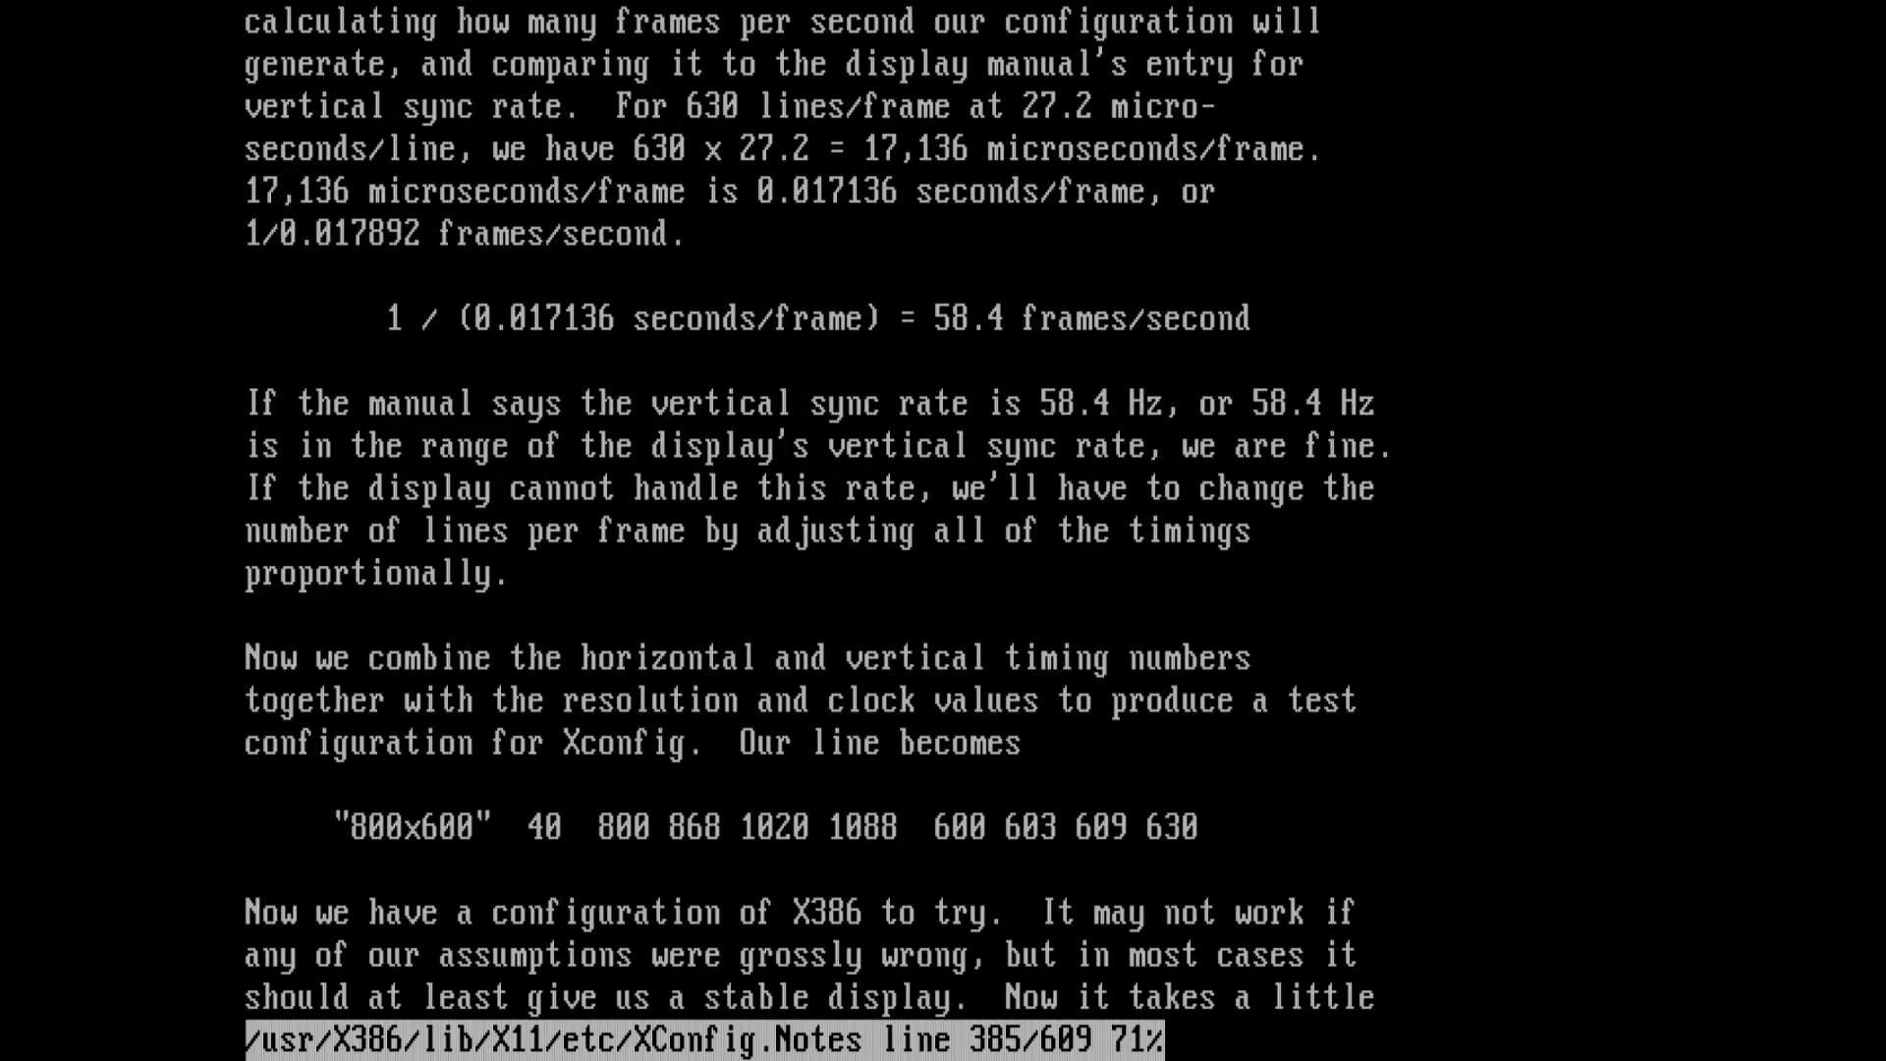
key("space")
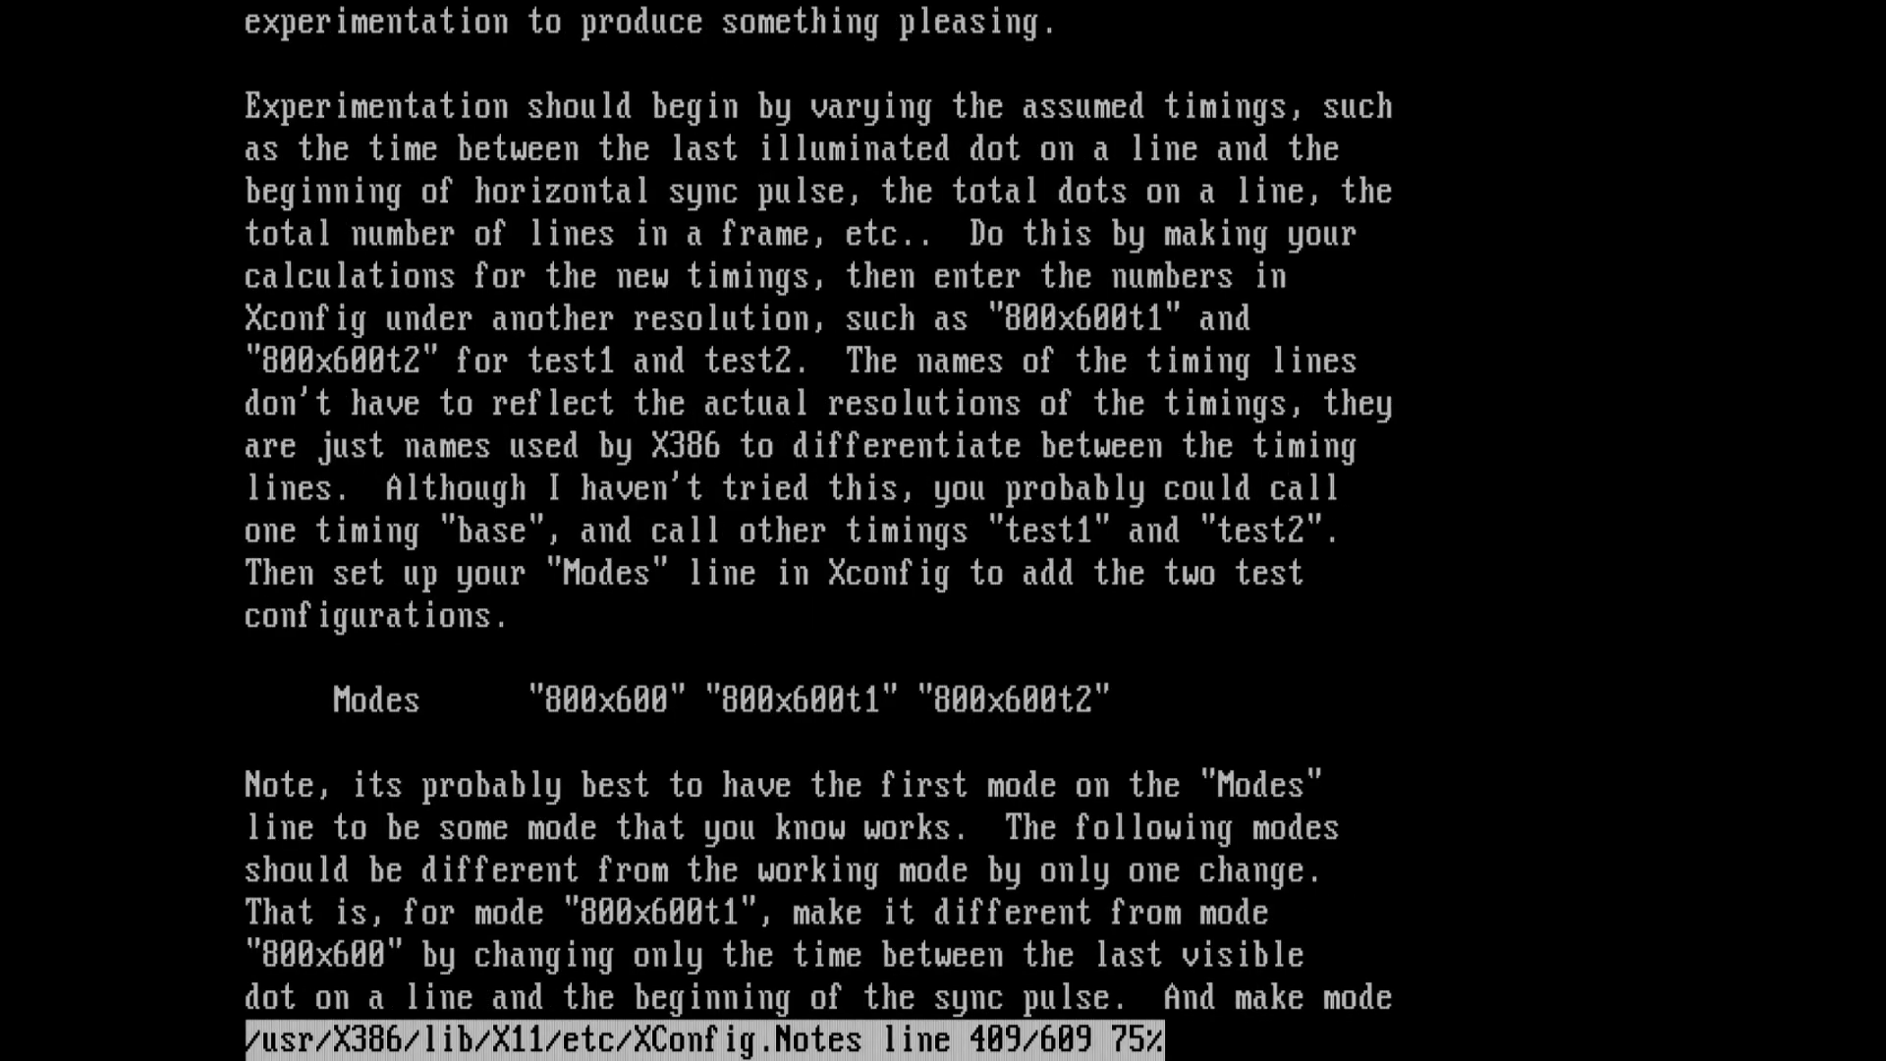
key("space")
key("space")
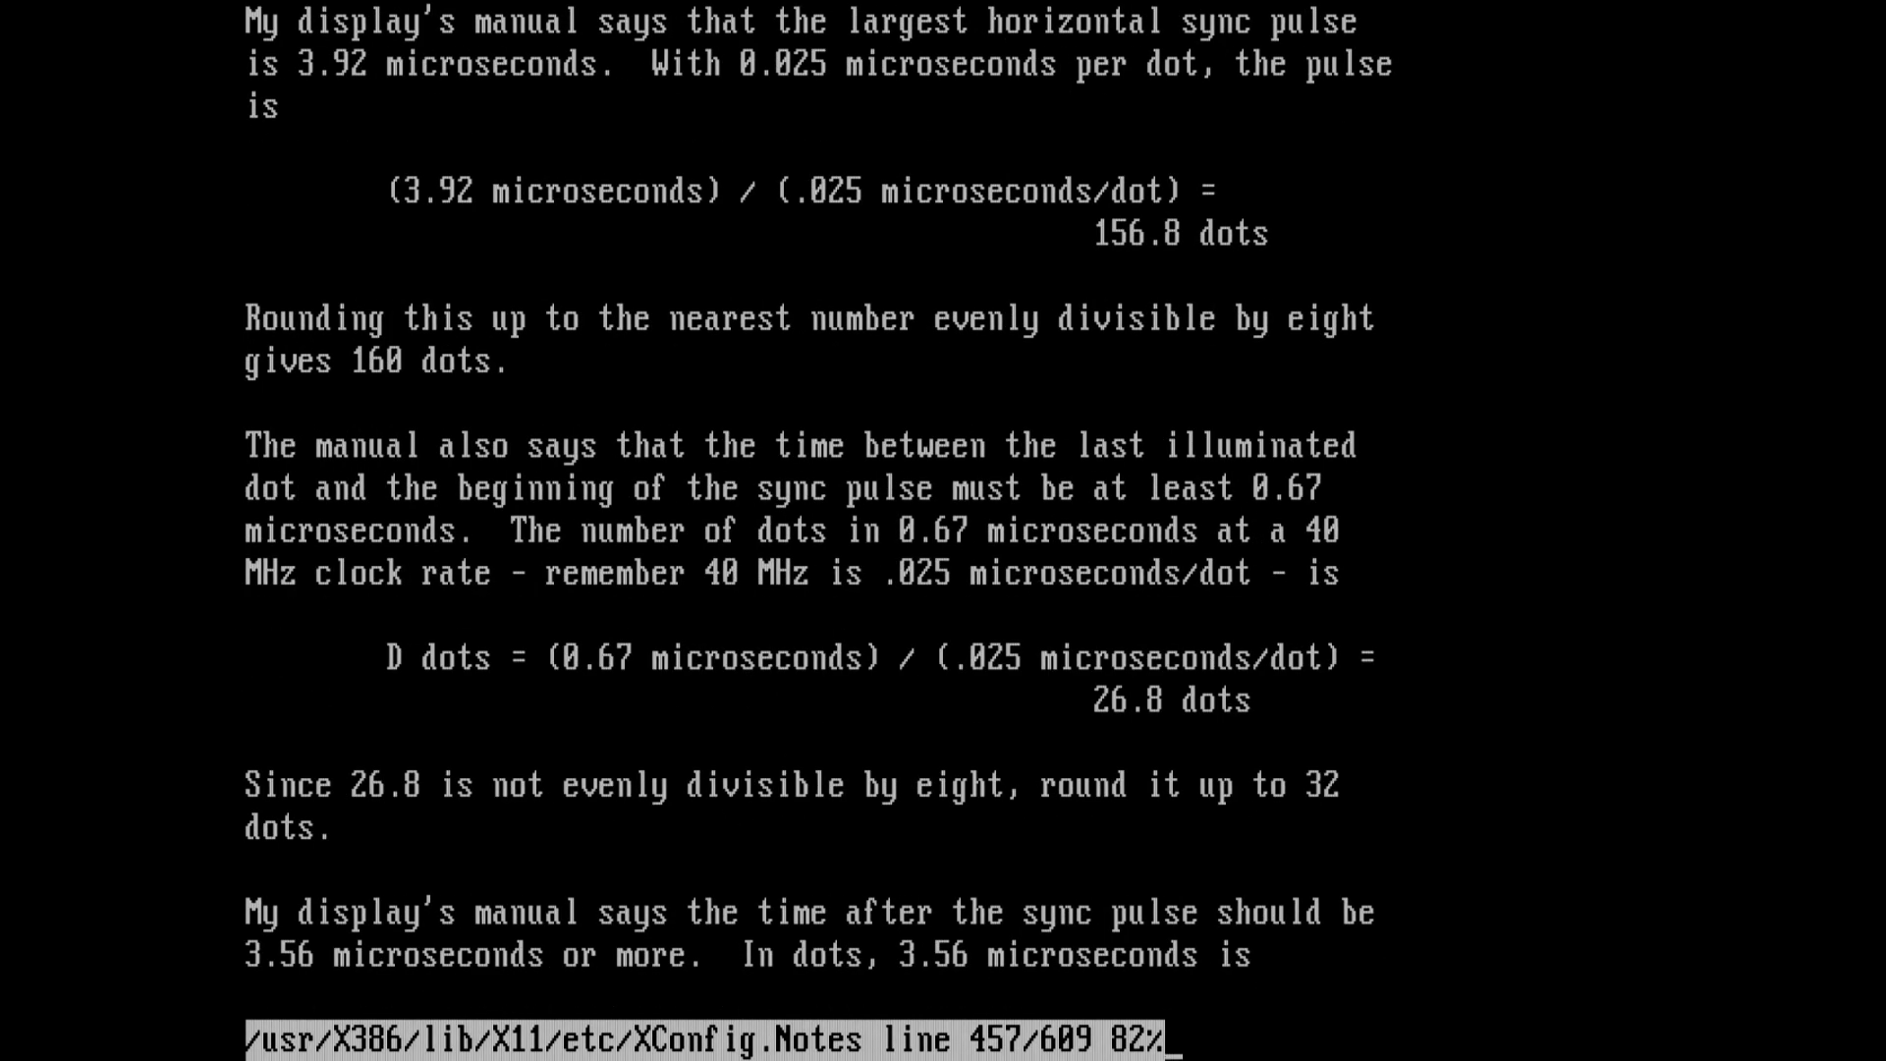
key("space")
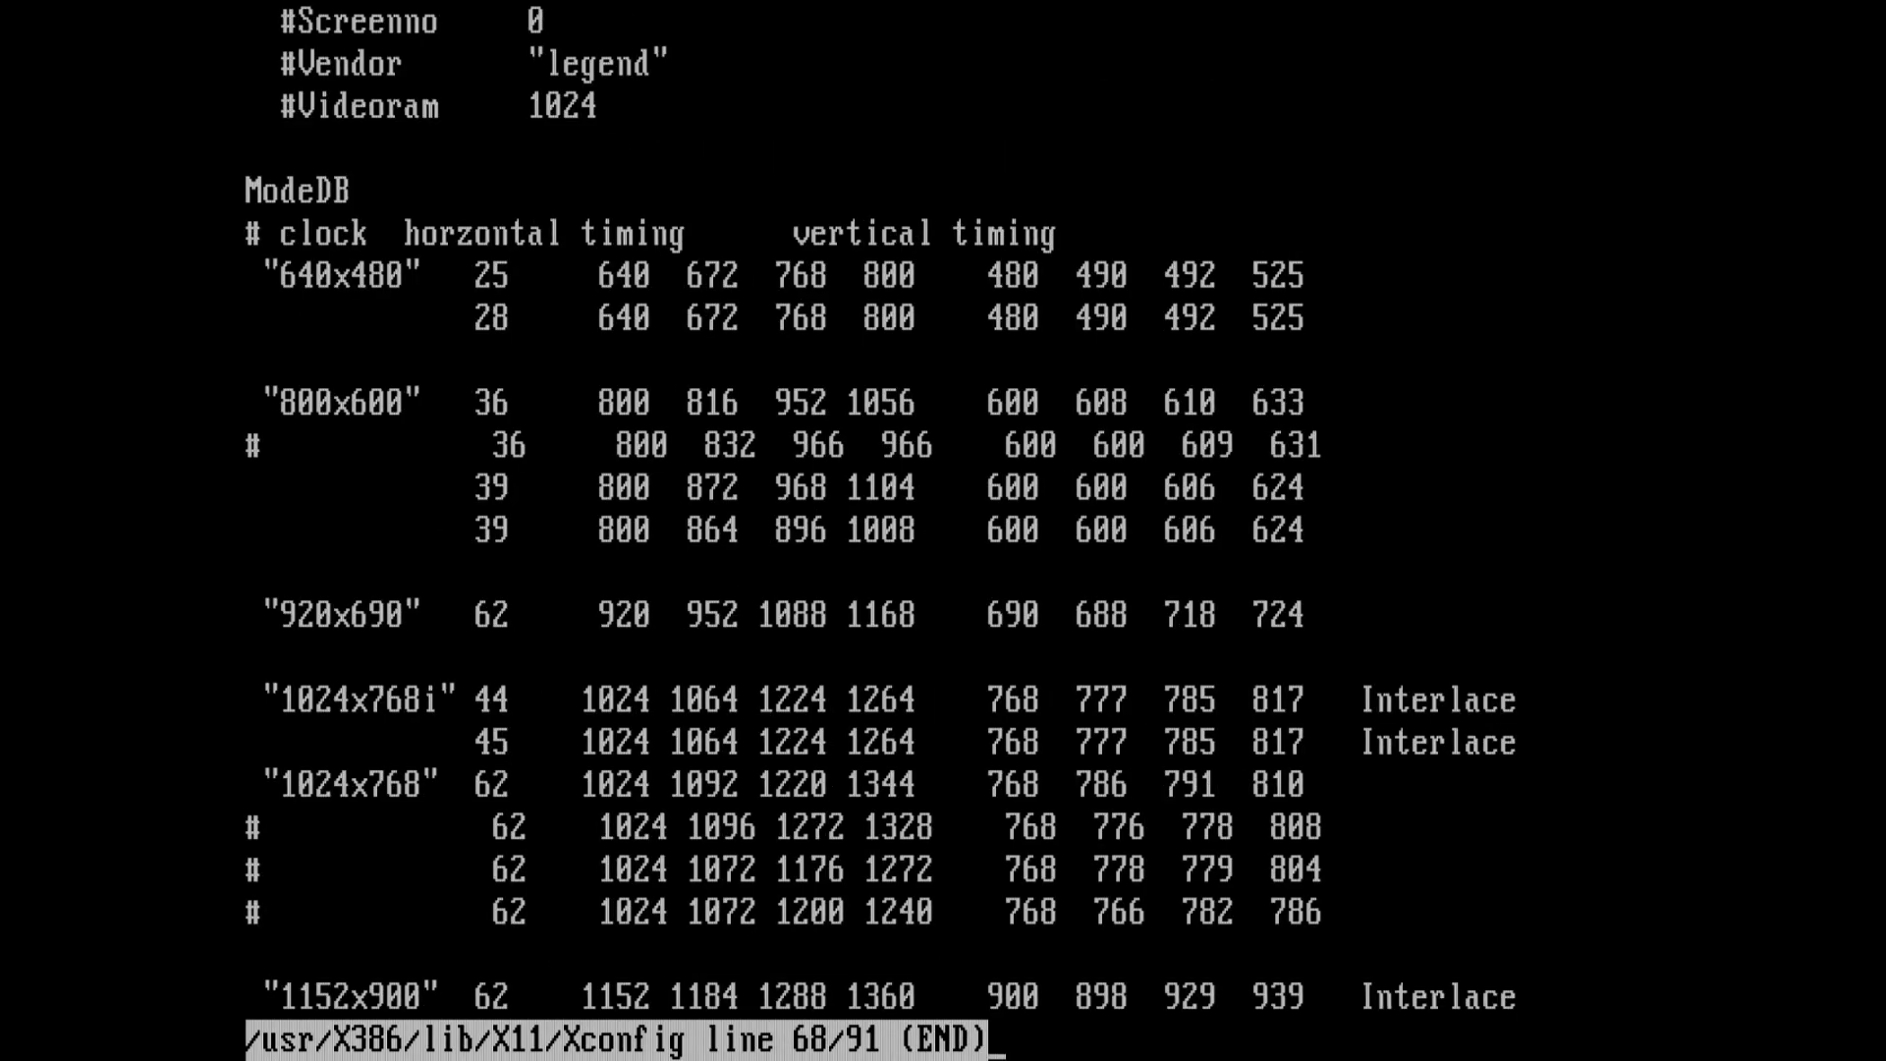
type("ql")
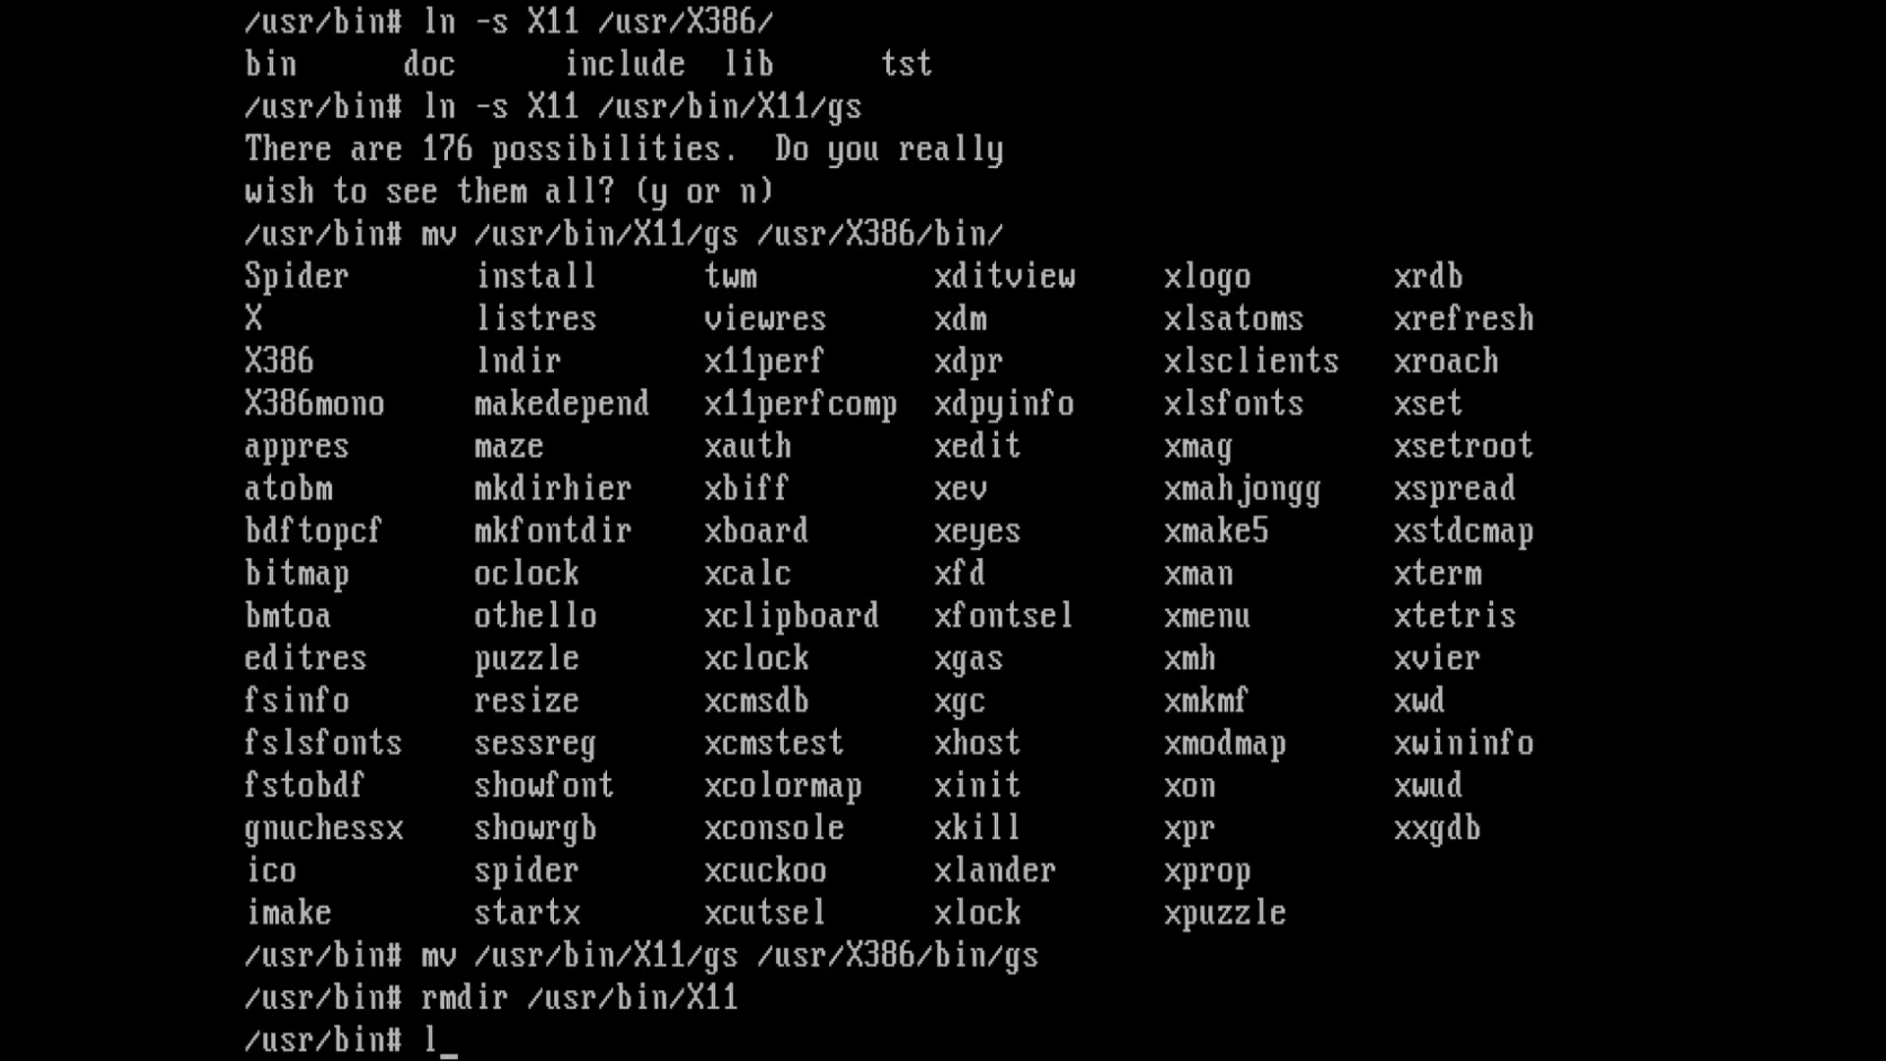
type("n -")
type("s X11 /usr/X386/bin")
Link X11 into /usr/X386/bin and enter startx at the /usr/bin# prompt
key("Return")
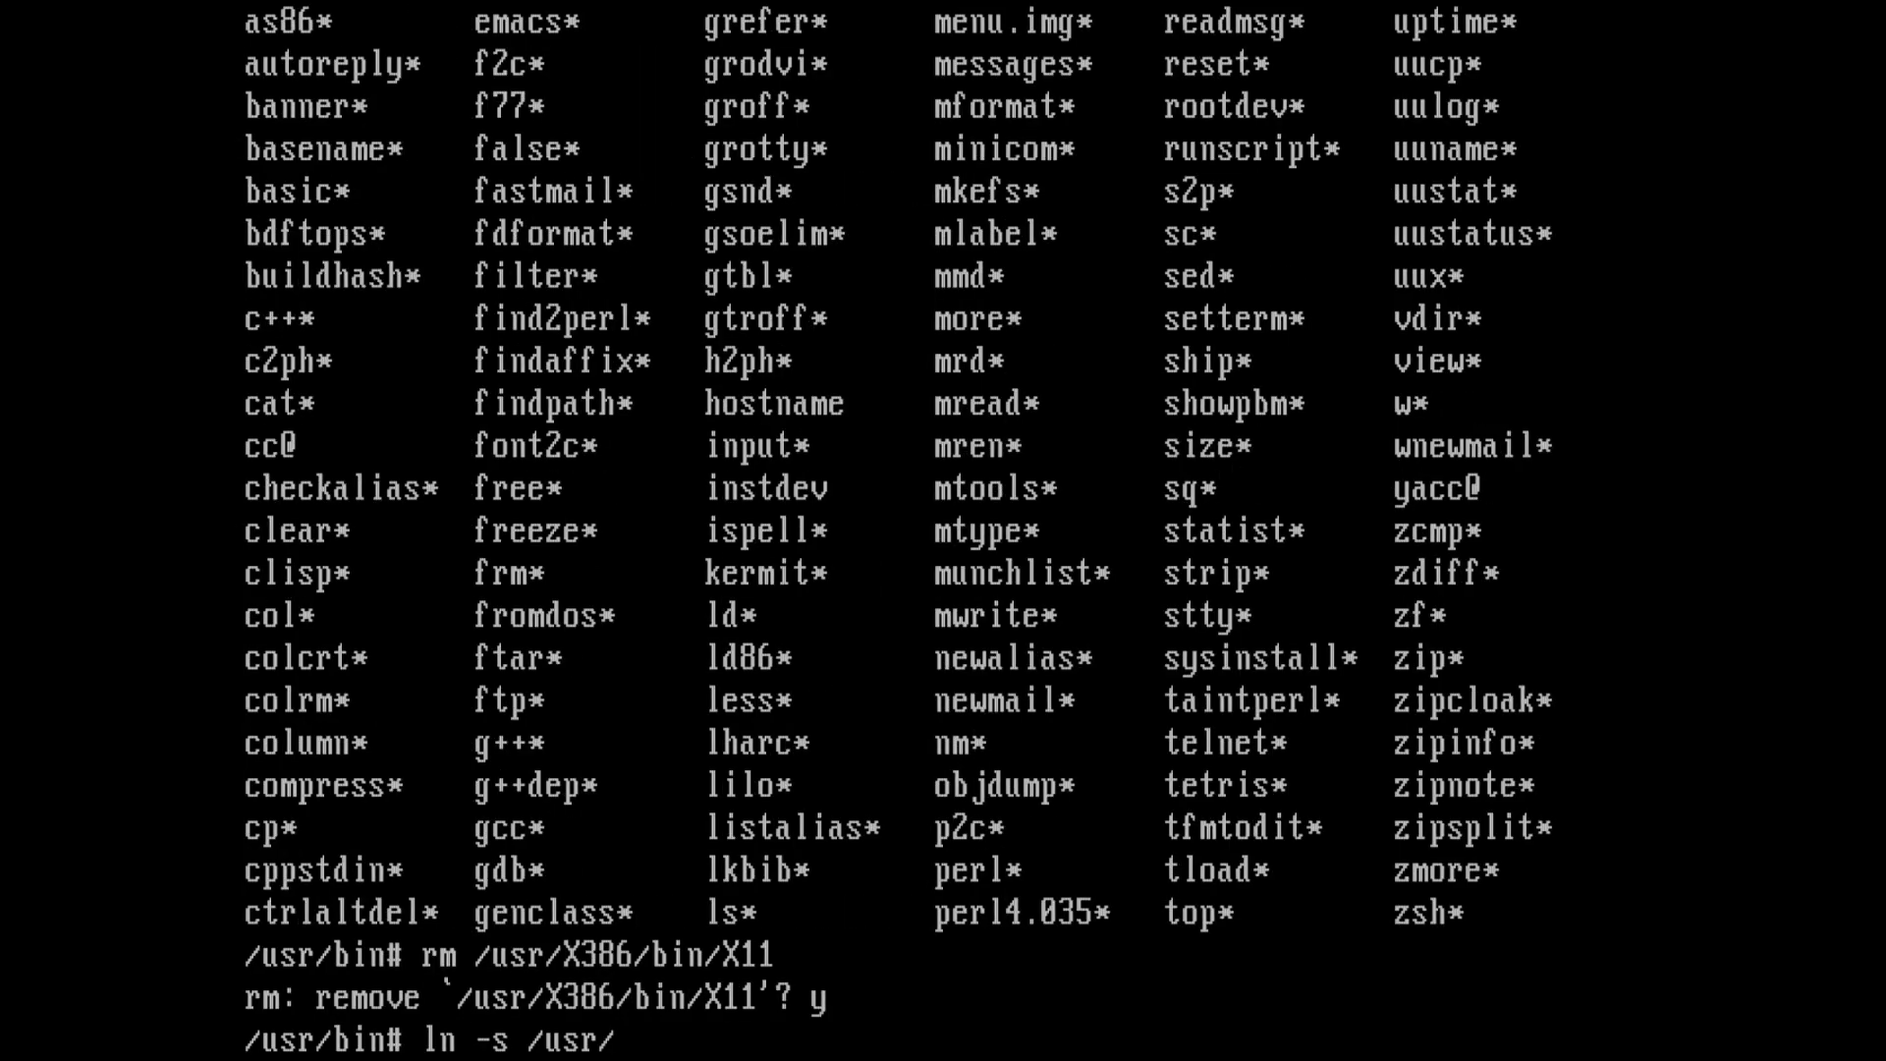
type("X386/bi")
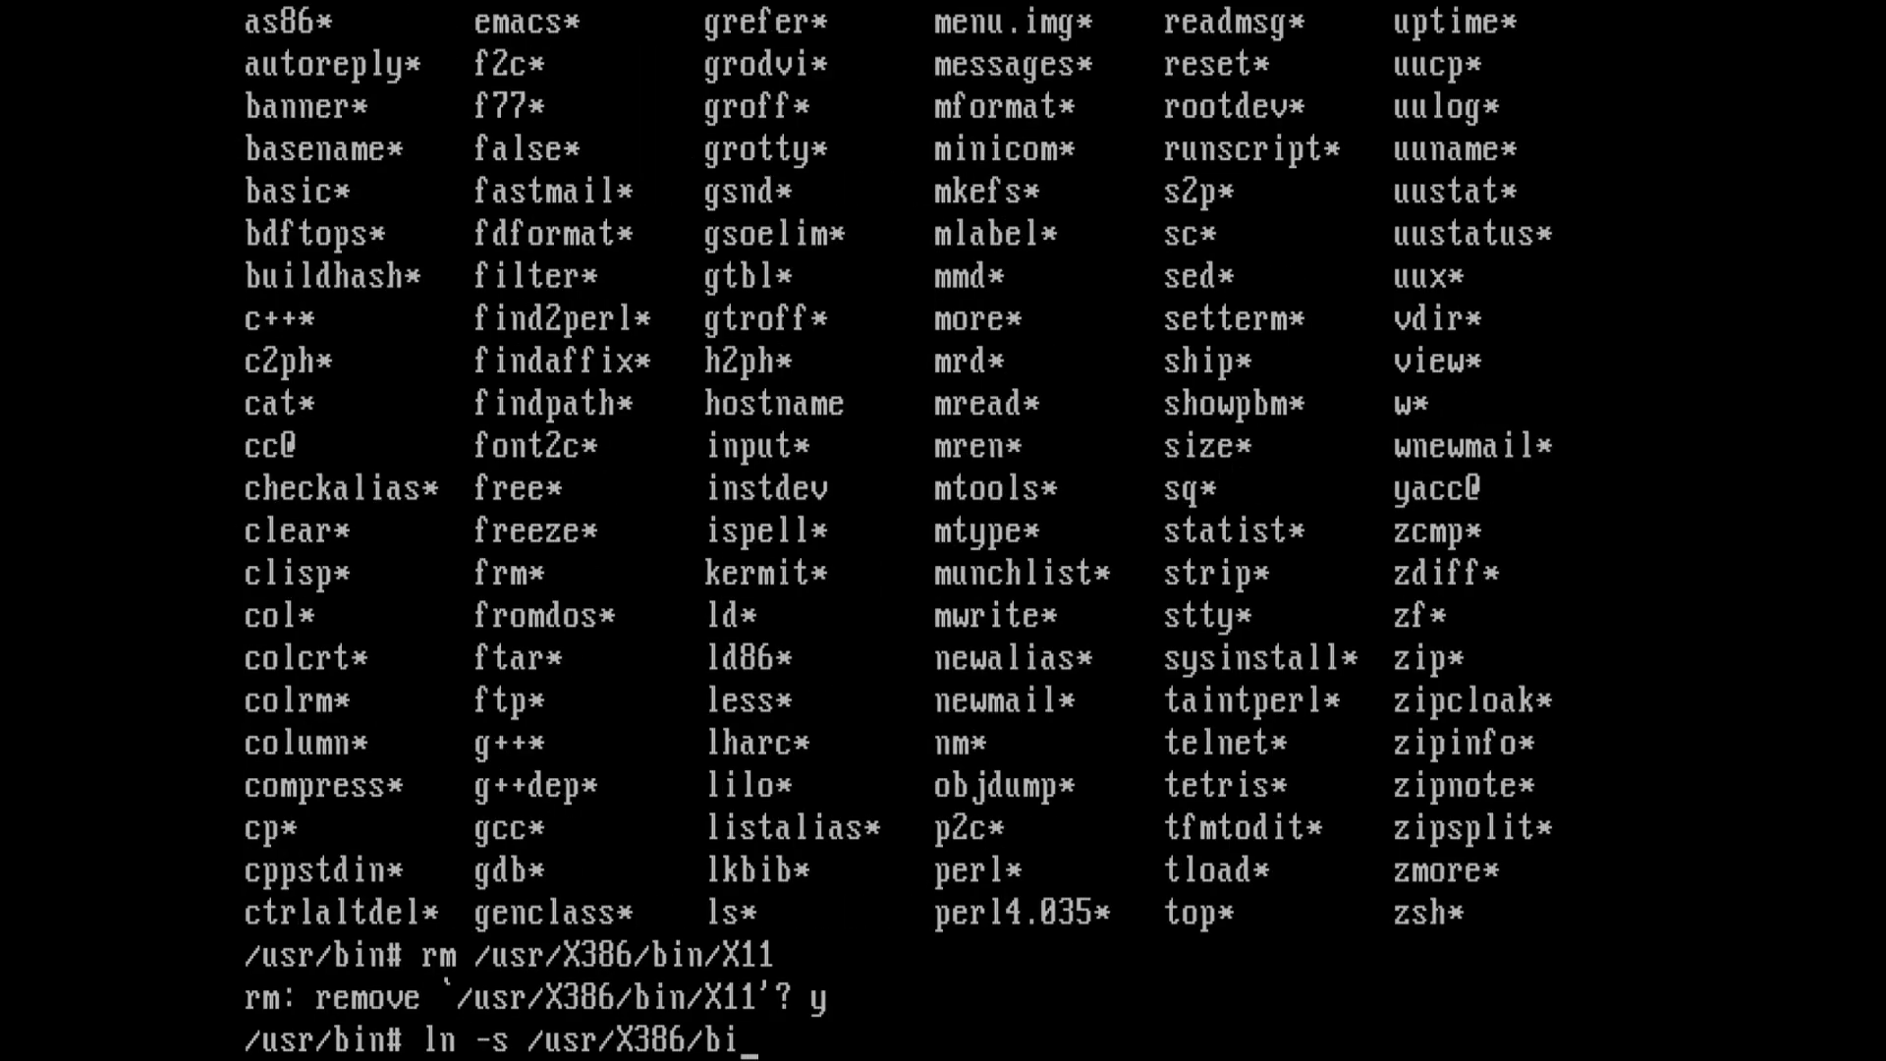
type("n/ X11")
key("Return")
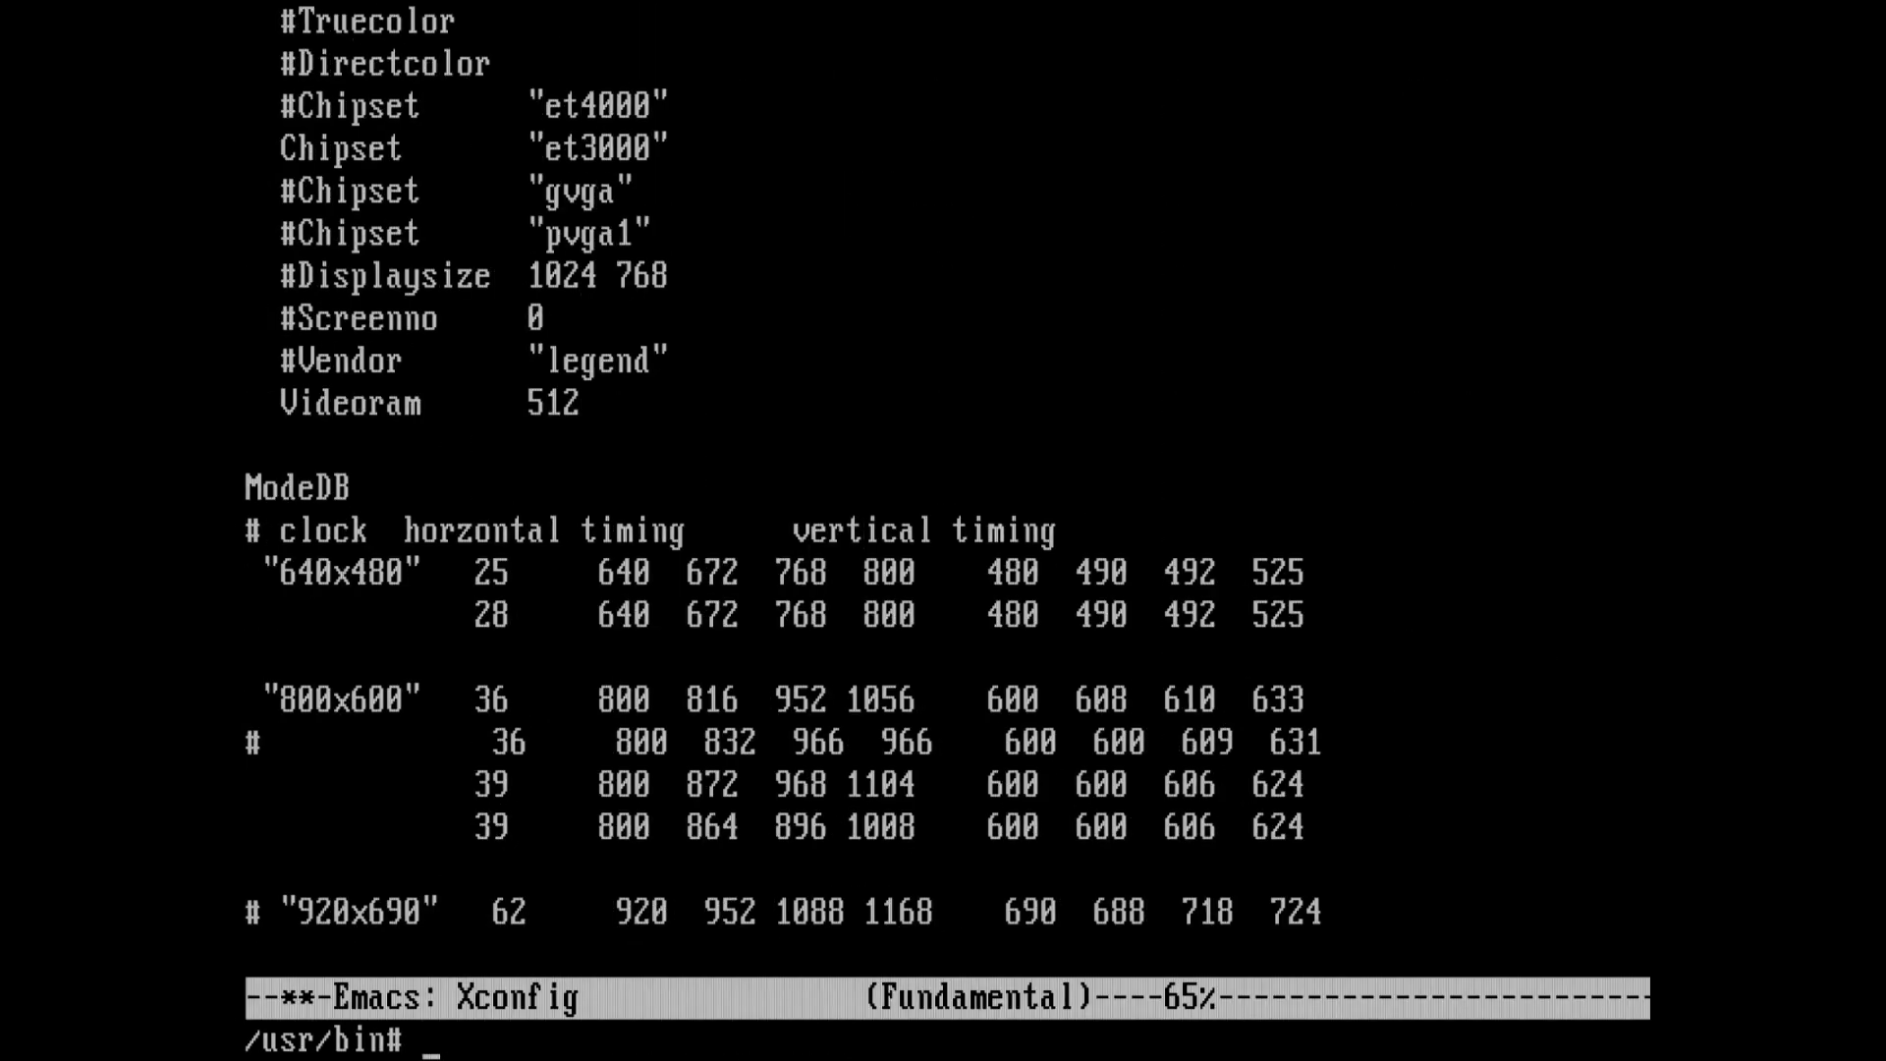
type("startx")
Run startx; the server detects the et3000 but cannot open font 'fixed'
key("Return")
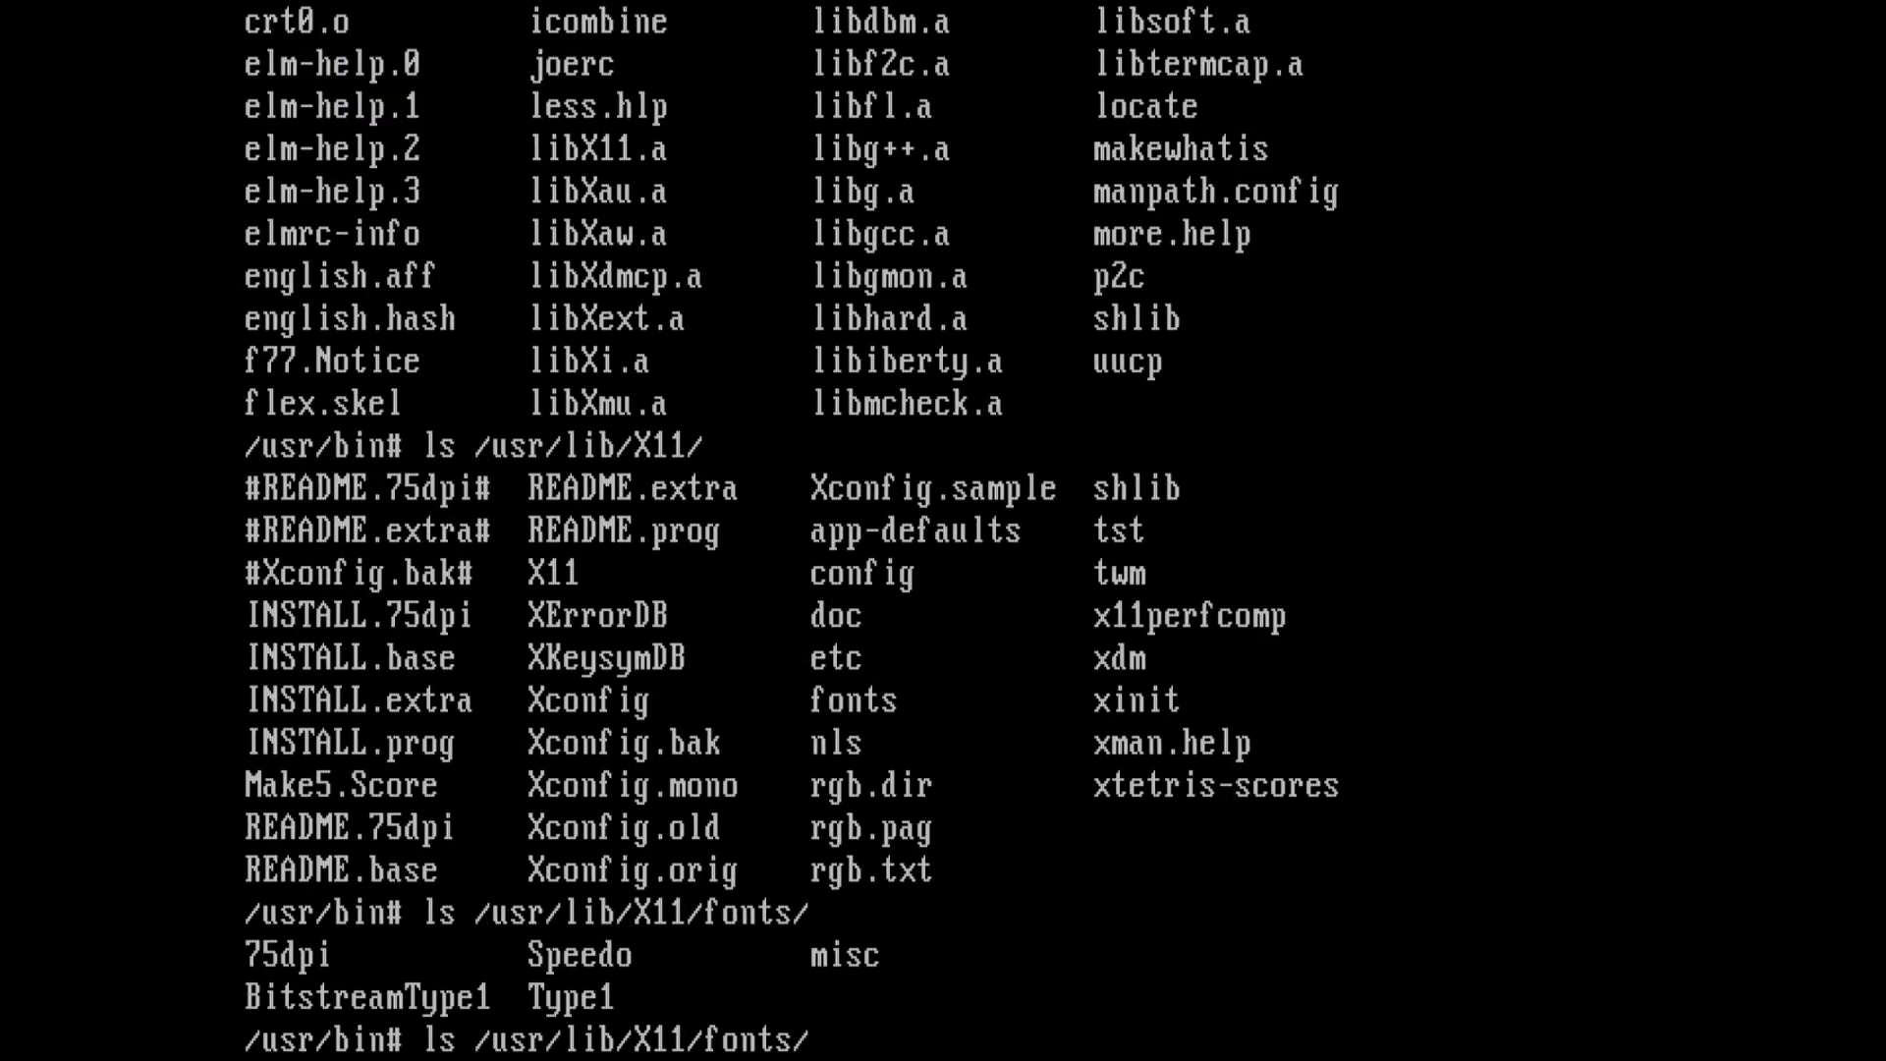
type("misc/")
Inspect misc fonts.dir, replace it with a sed-stripped copy (backup fonts.dir.bkp), and rerun startx
key("Return")
key("Home")
key("Right")
type("es")
key("End")
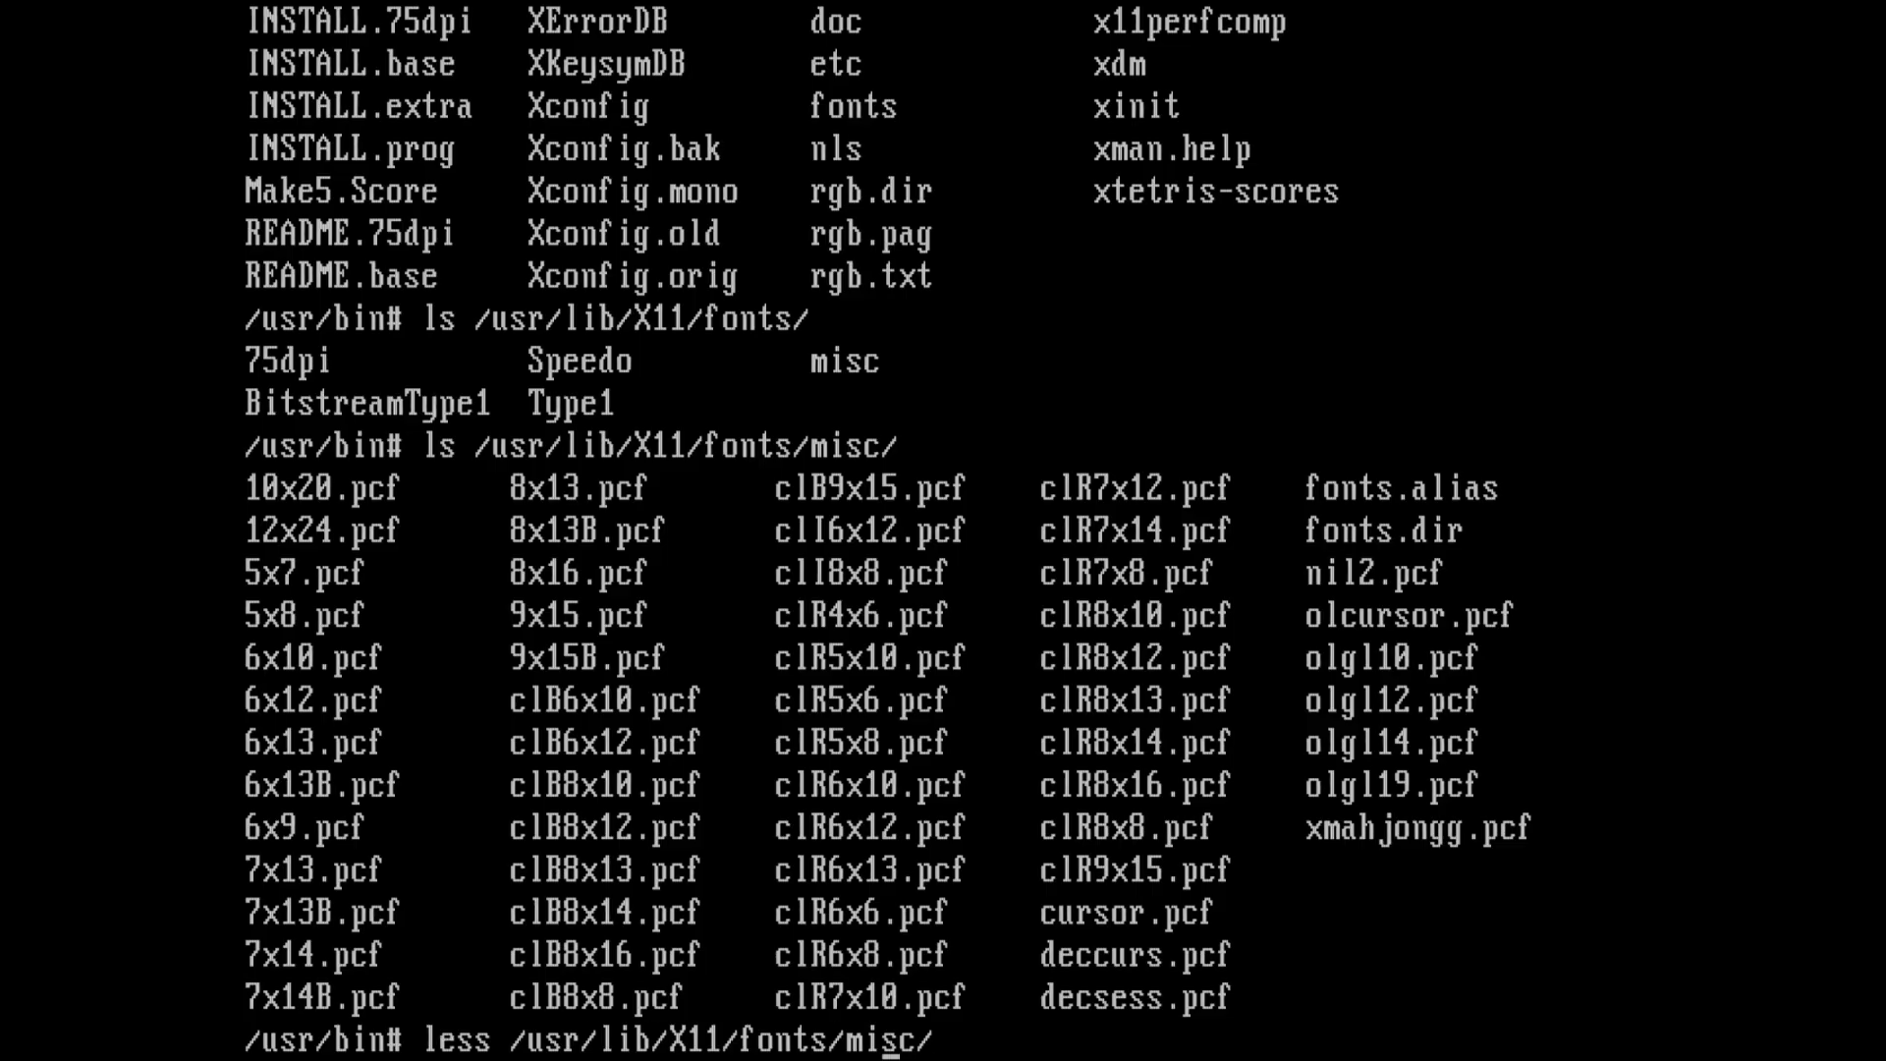
type("fonts.d")
type("ir")
key("Return")
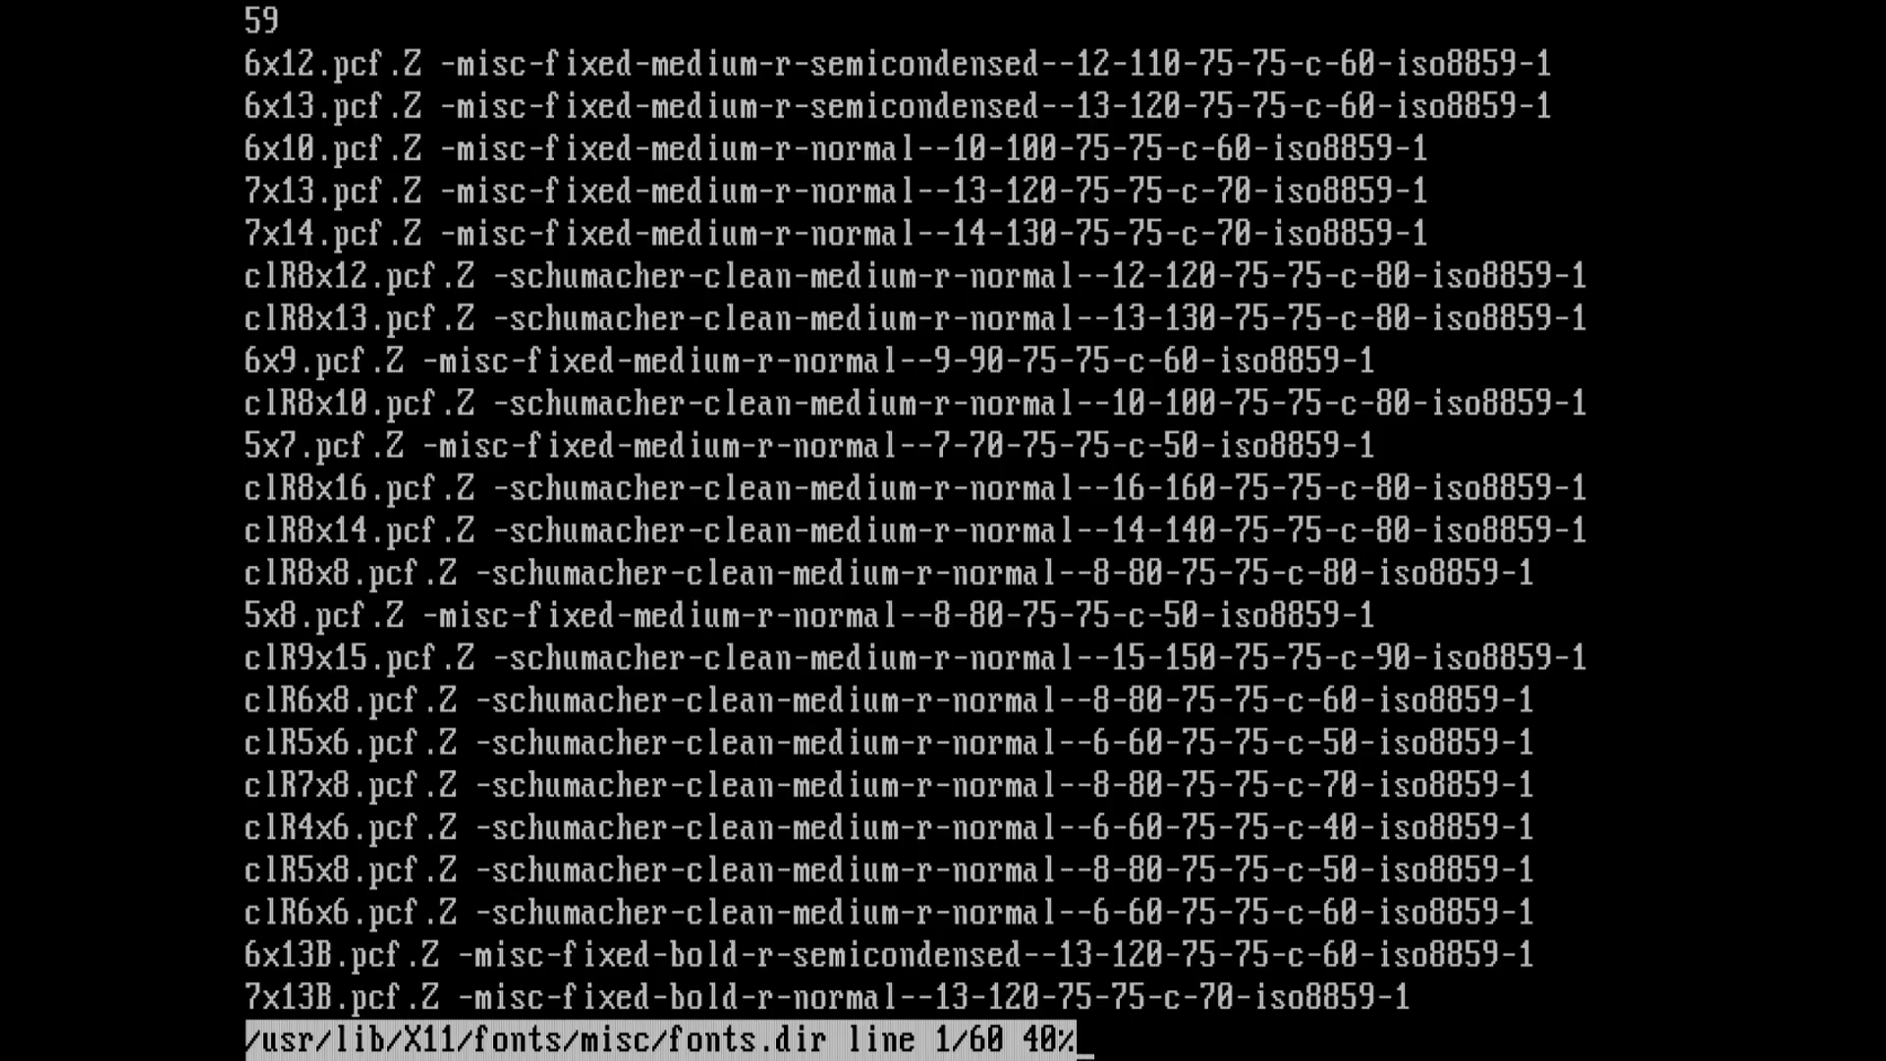
type("qumount /mnt/")
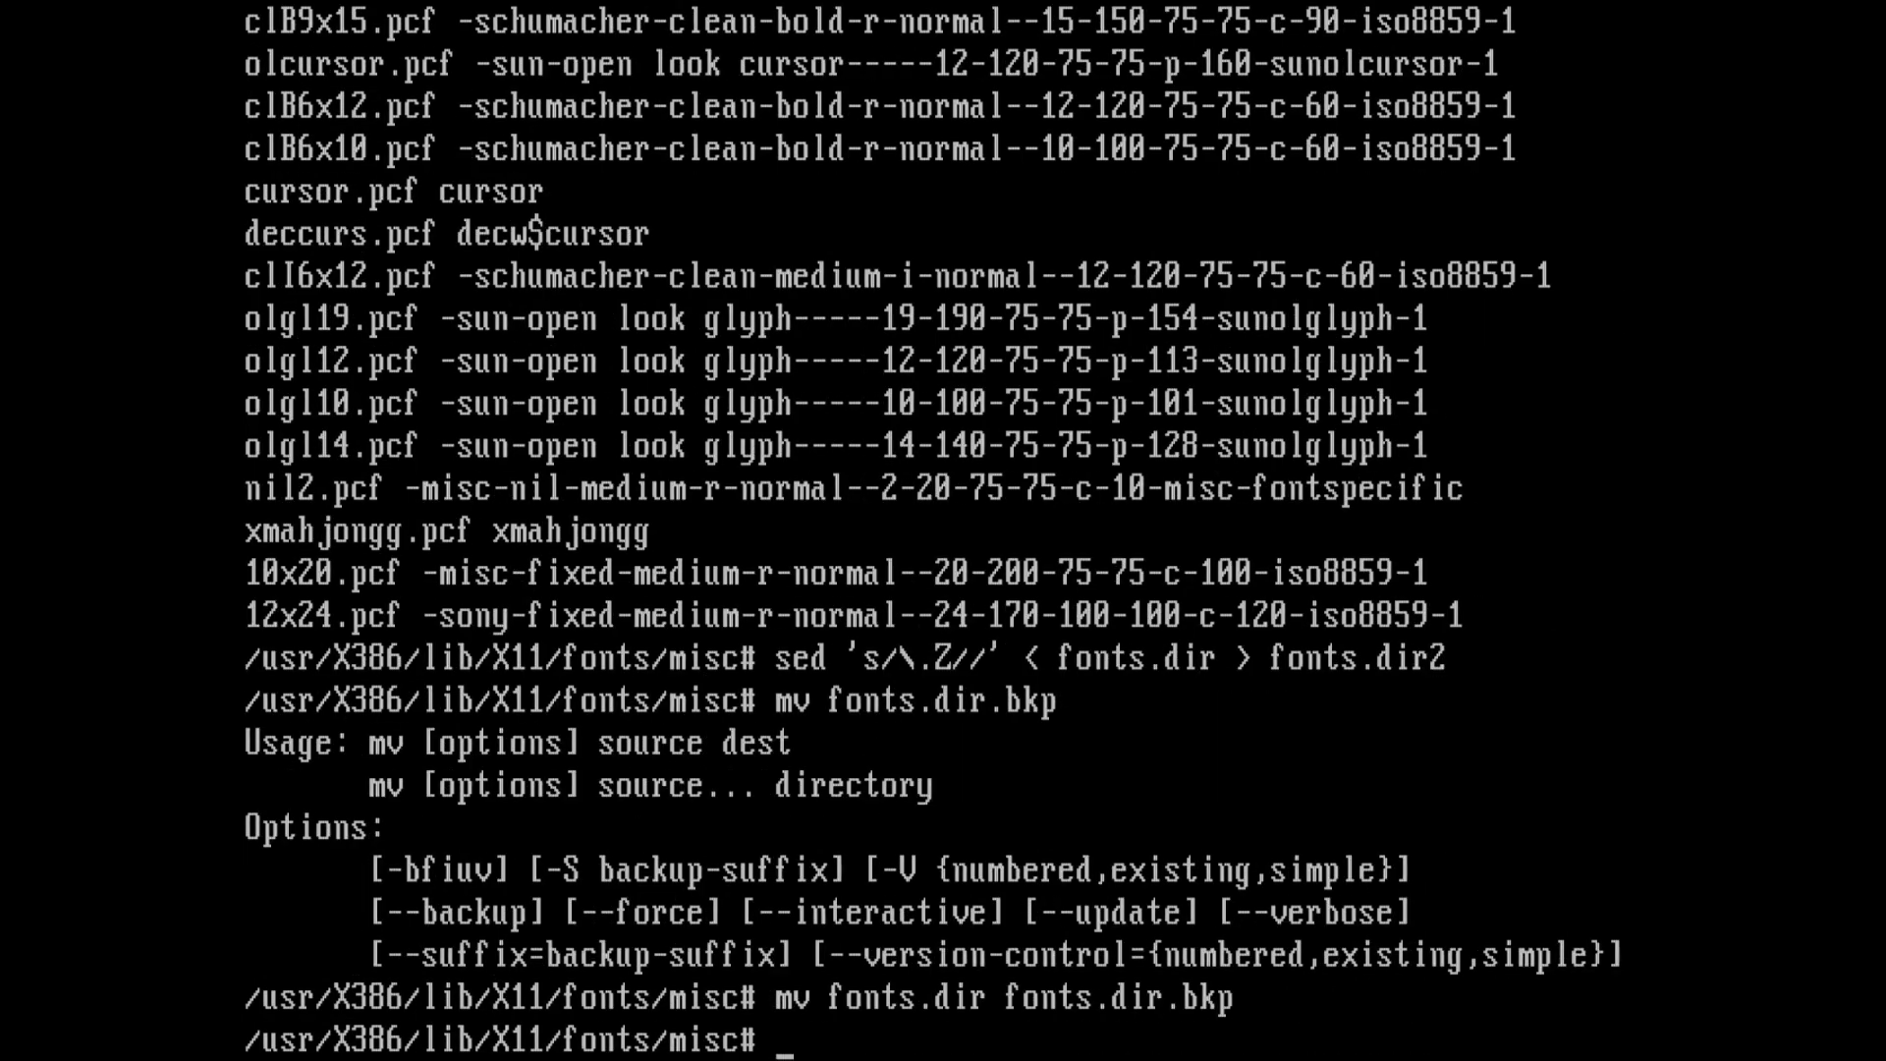
type("mv fonts.dir2 fonts.dir")
key("Return")
type("s")
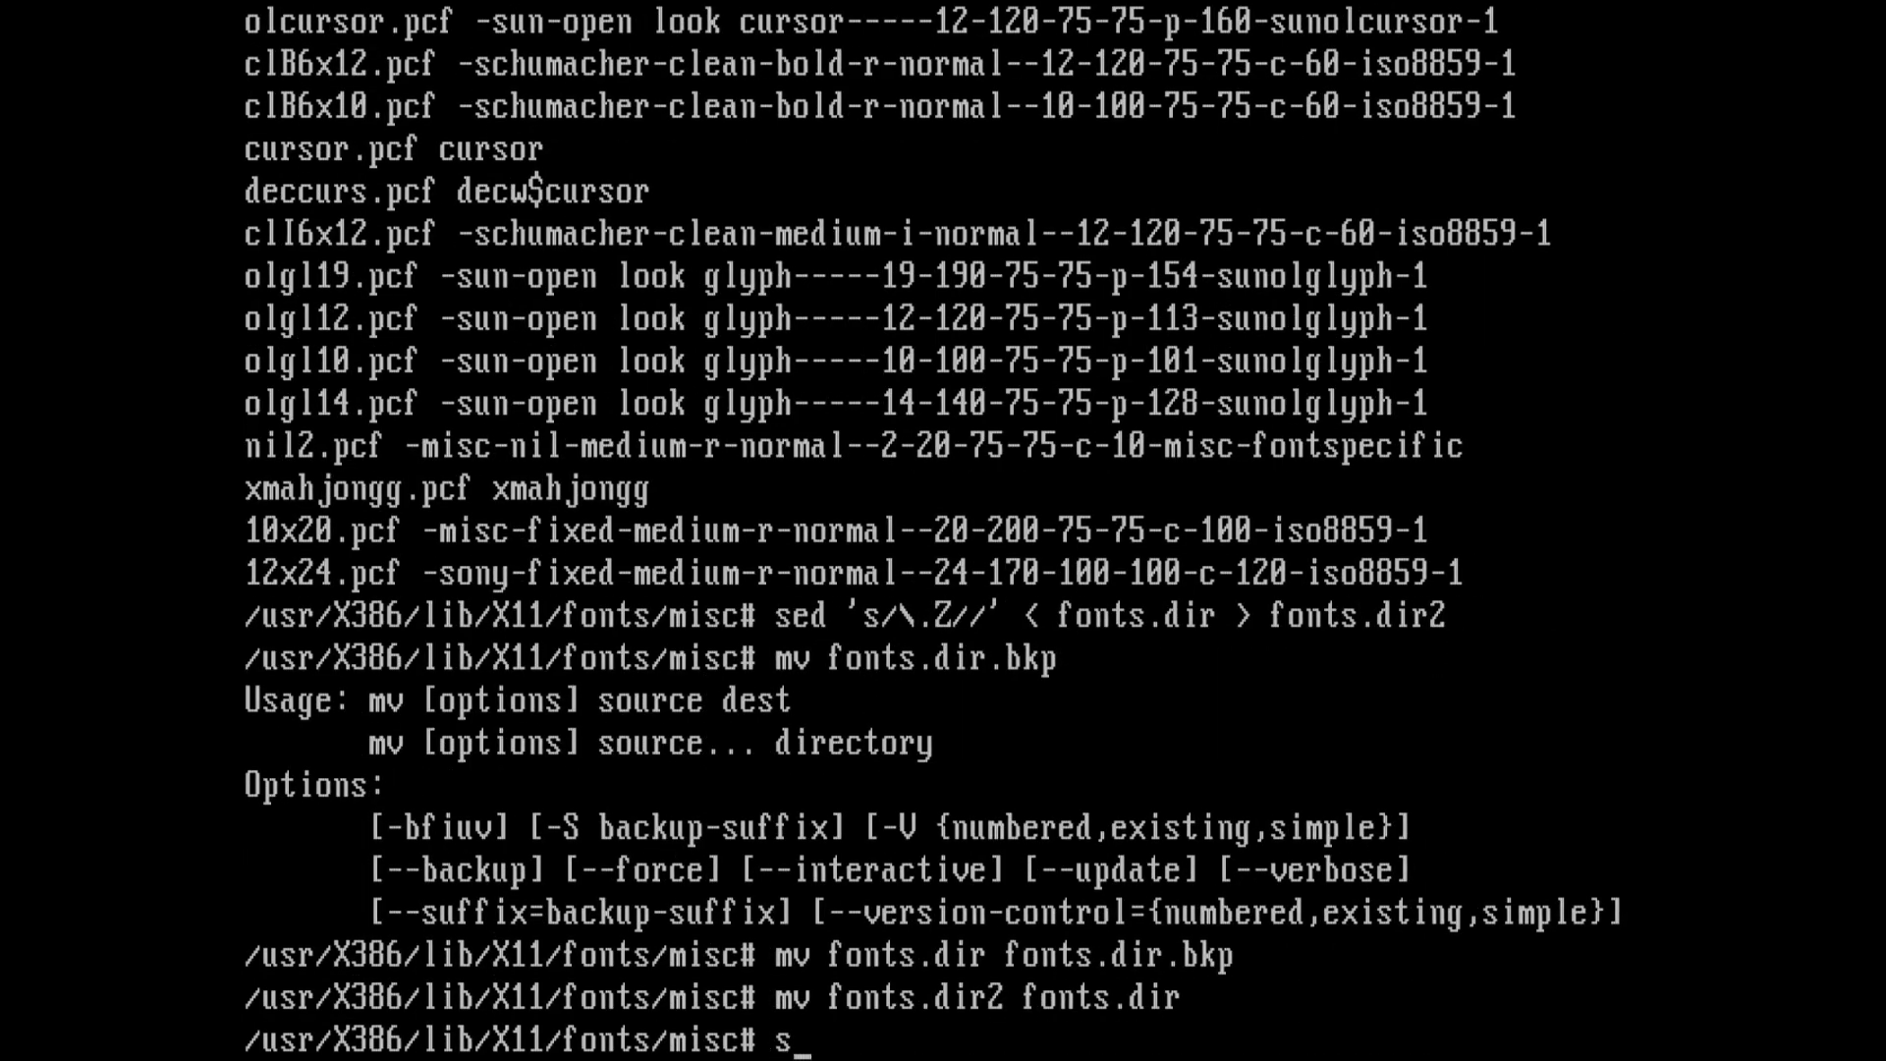
type("tartx")
key("Return")
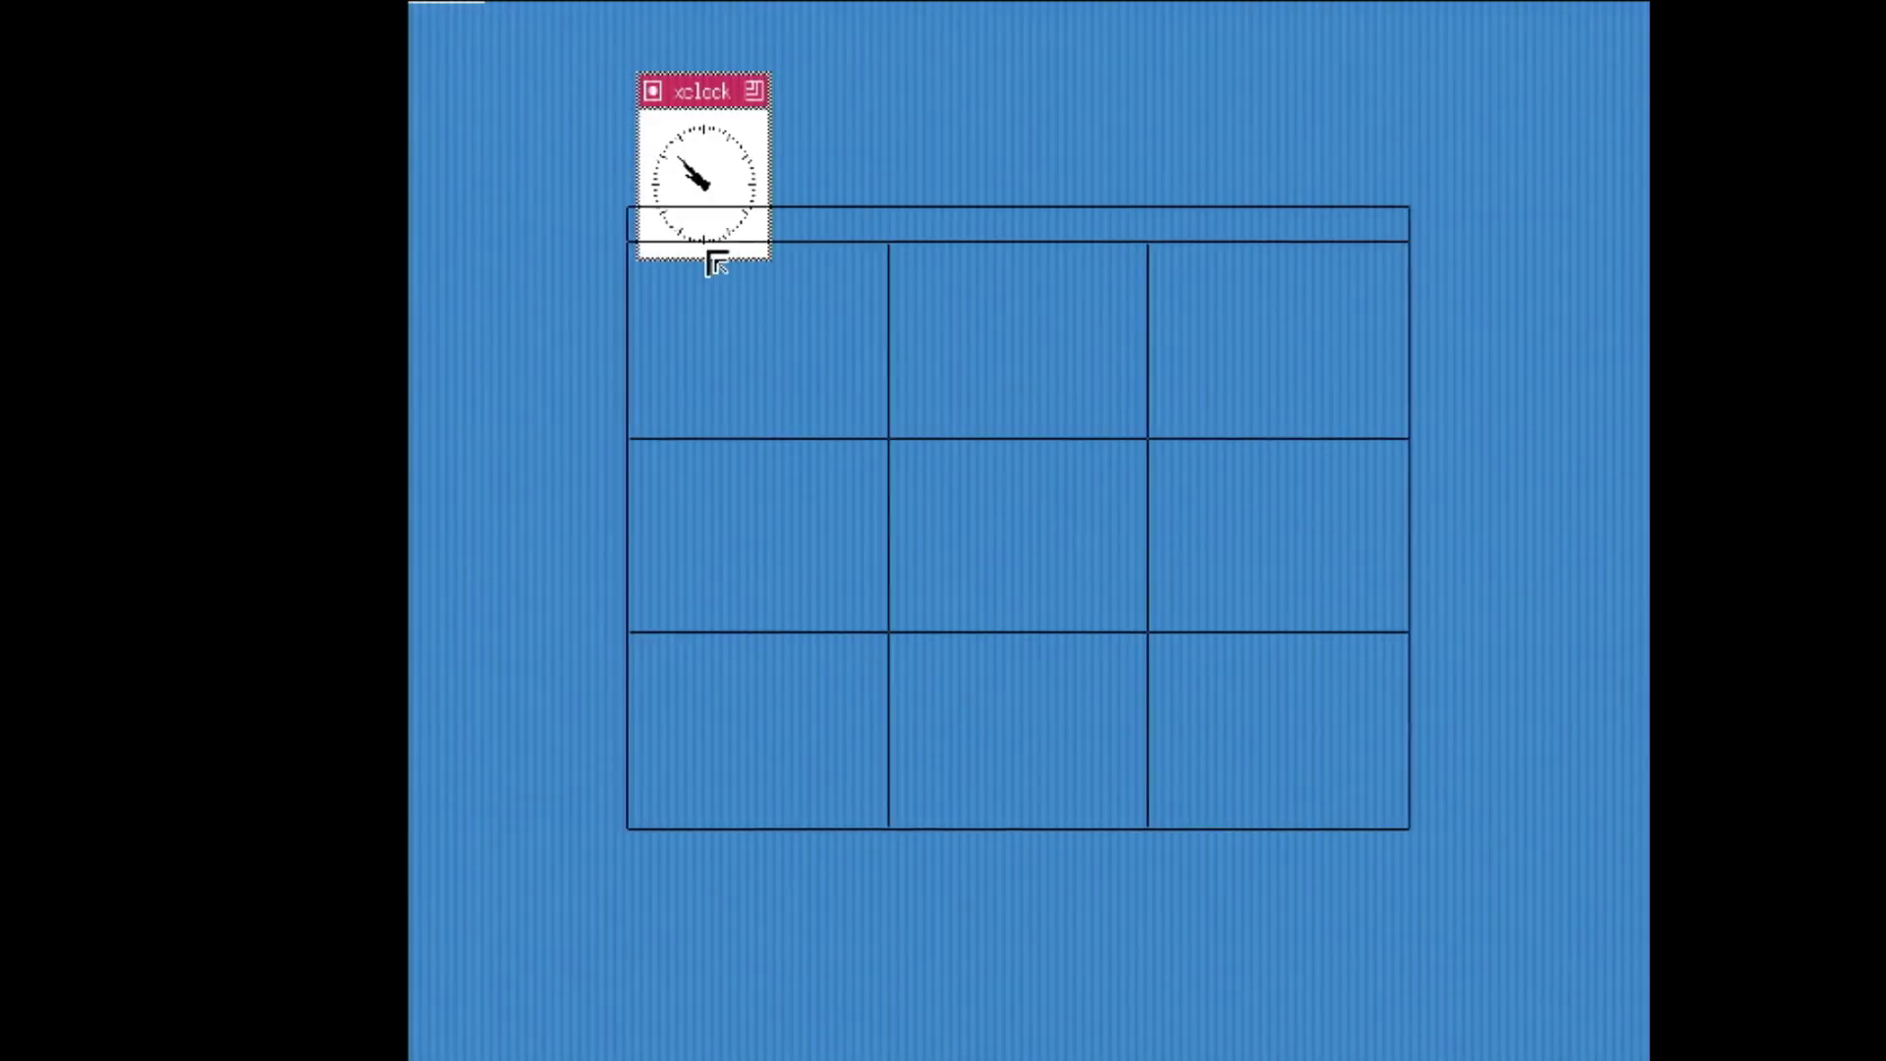
Place the xterm window under twm and play xtetris, moving a piece left
left_click(733, 298)
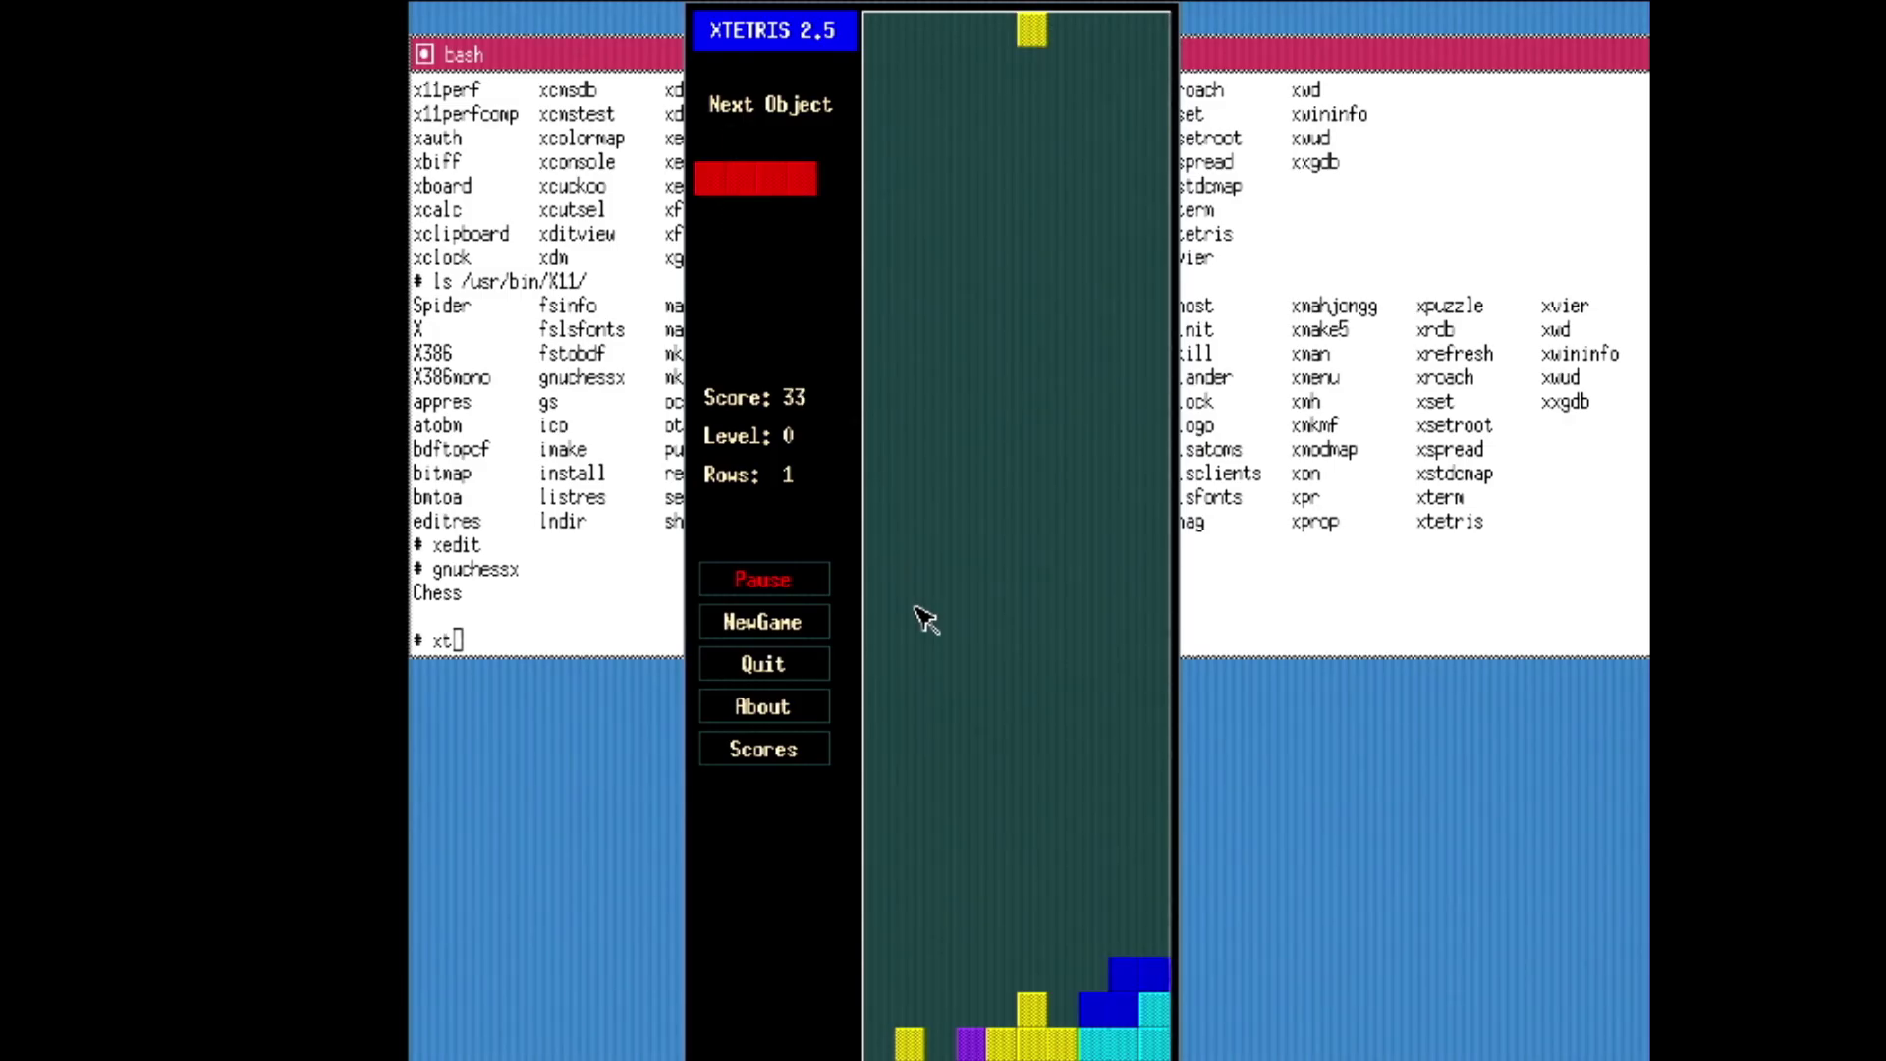
key("Left")
key("Left")
key("Left")
Point the lilo line in /etc/lilo/install at /dev/hda2, then save and quit xedit
key("space")
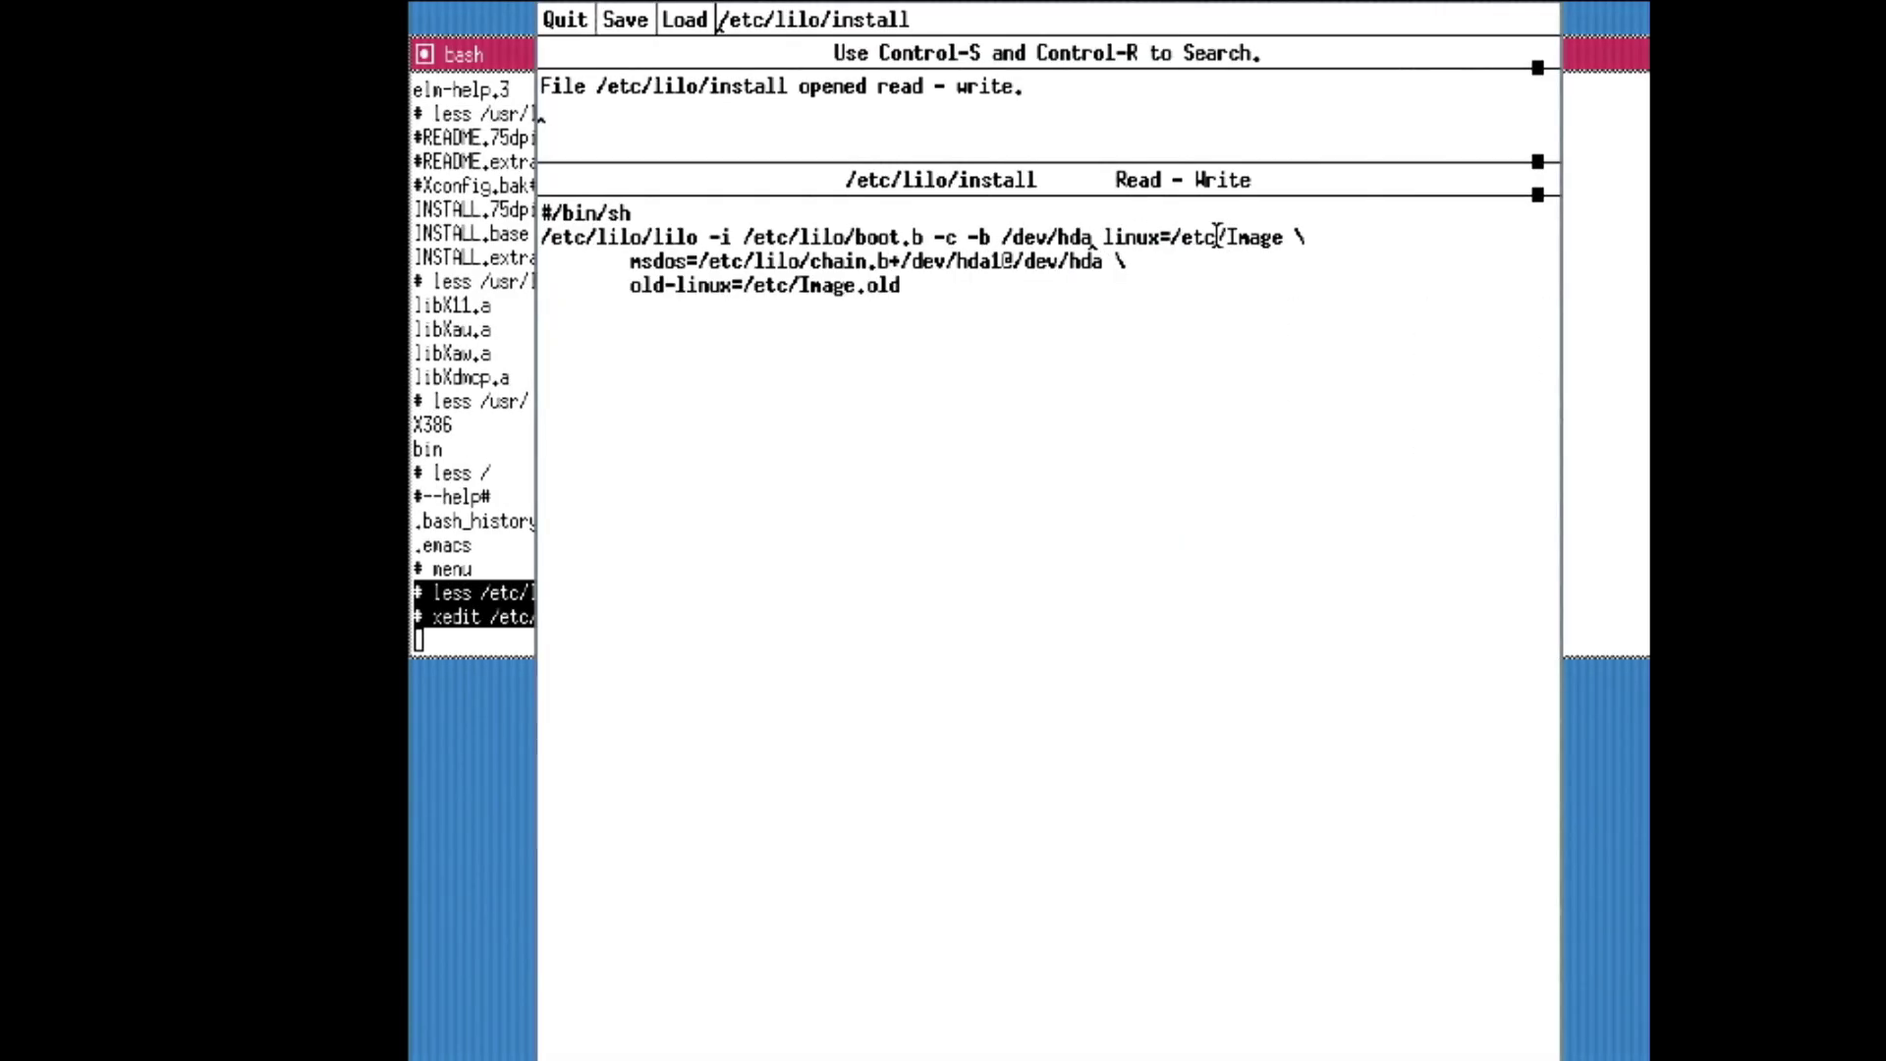
type("2")
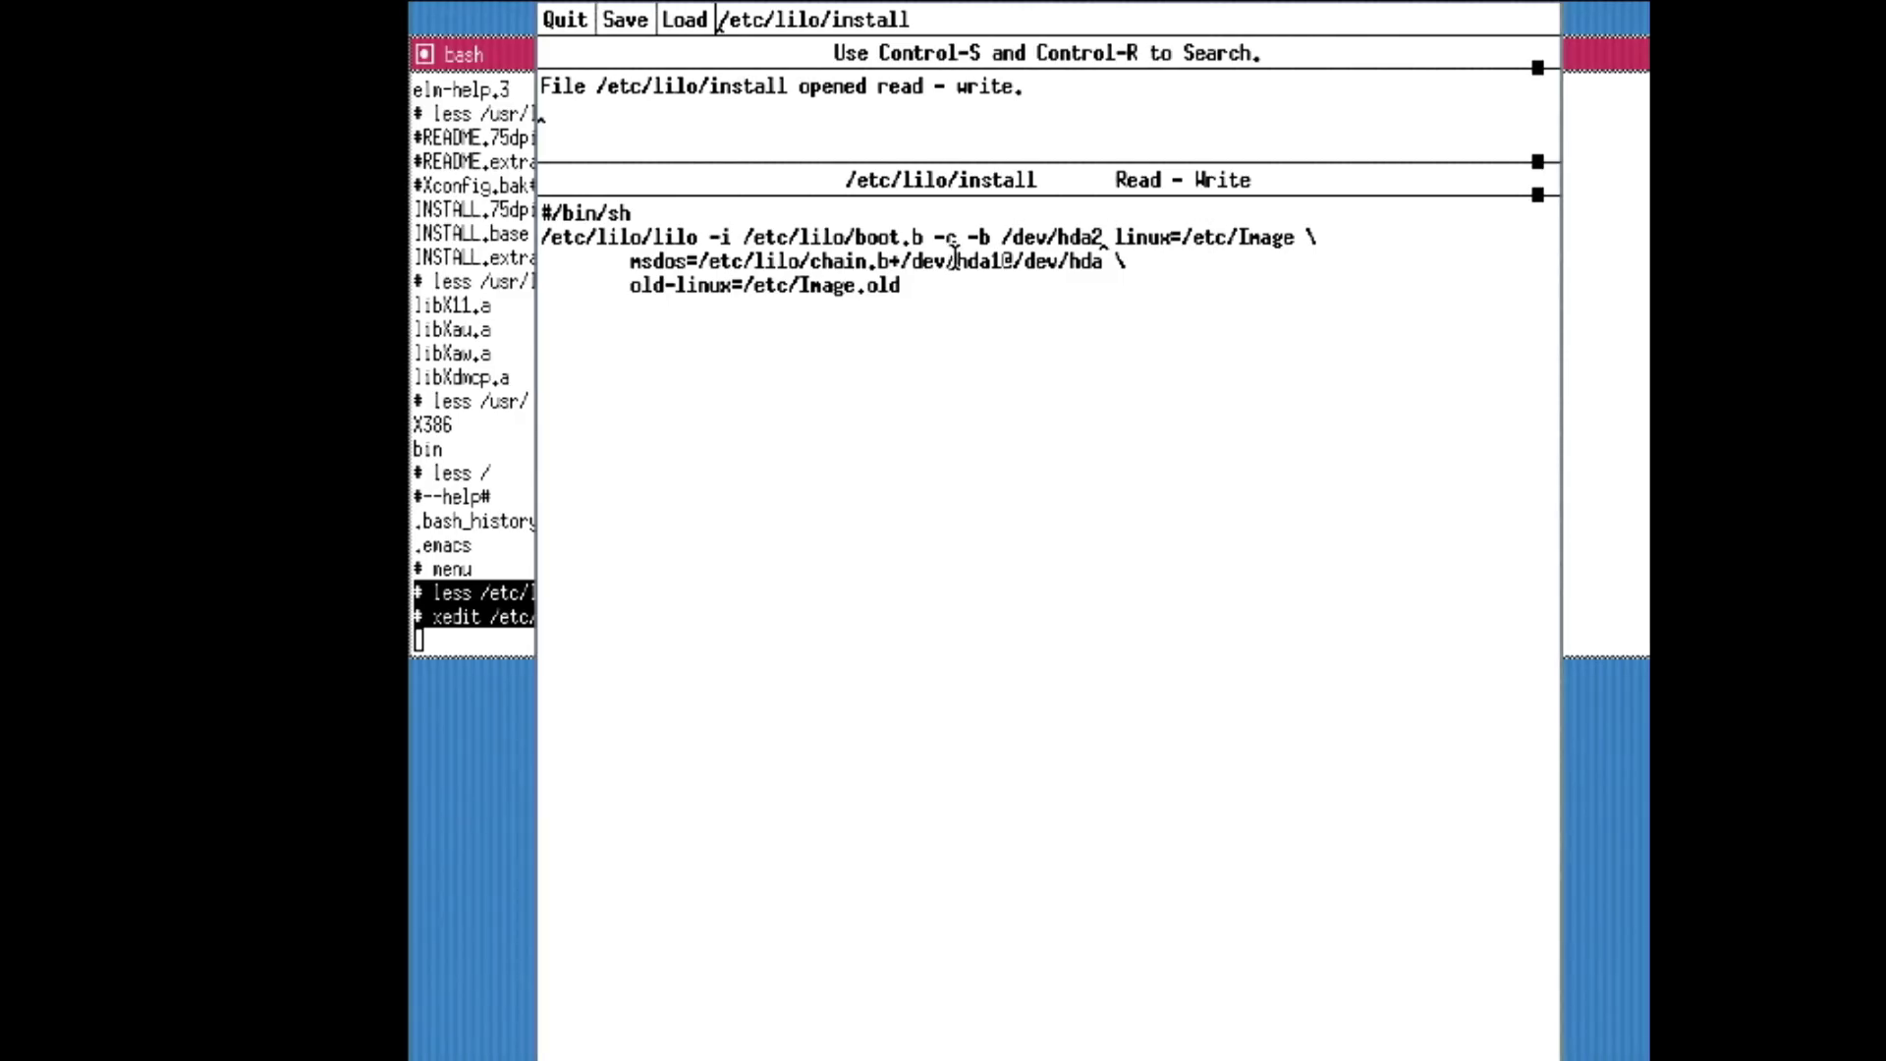
left_click(1099, 266)
left_click(944, 238)
left_click(634, 19)
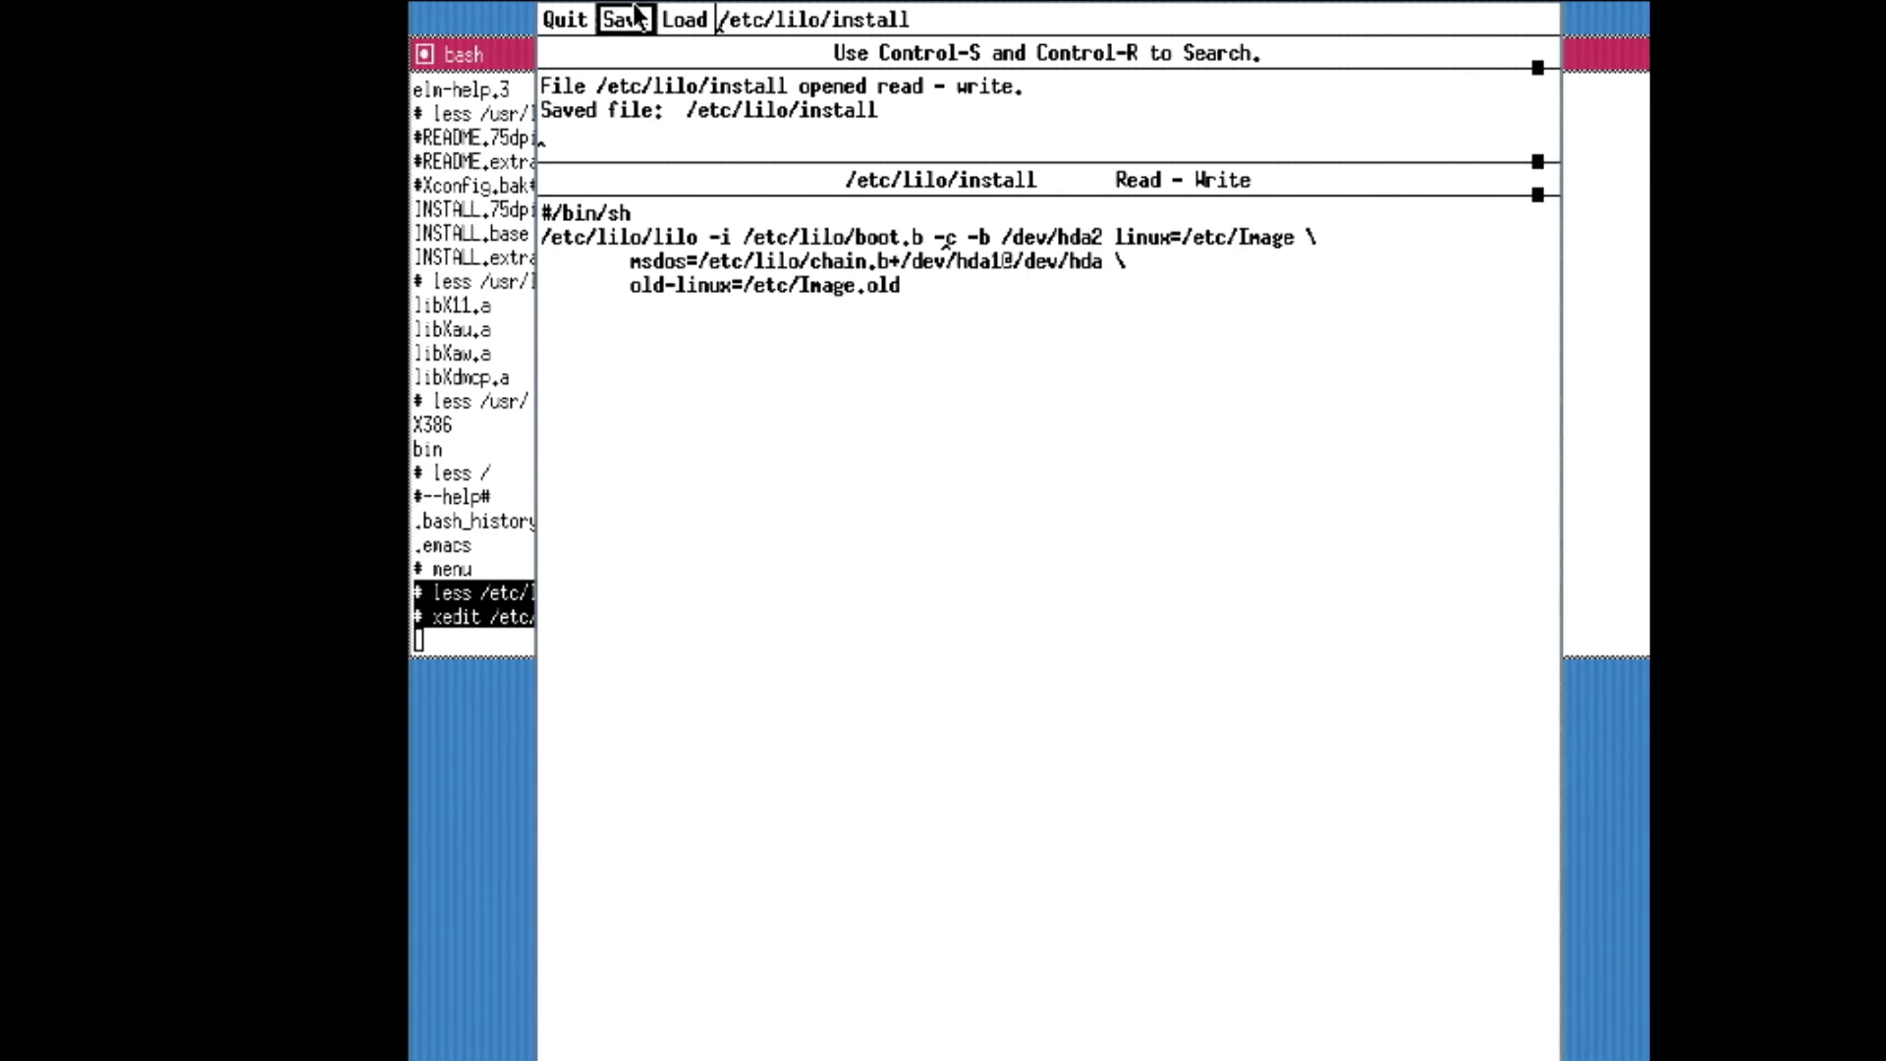
left_click(565, 19)
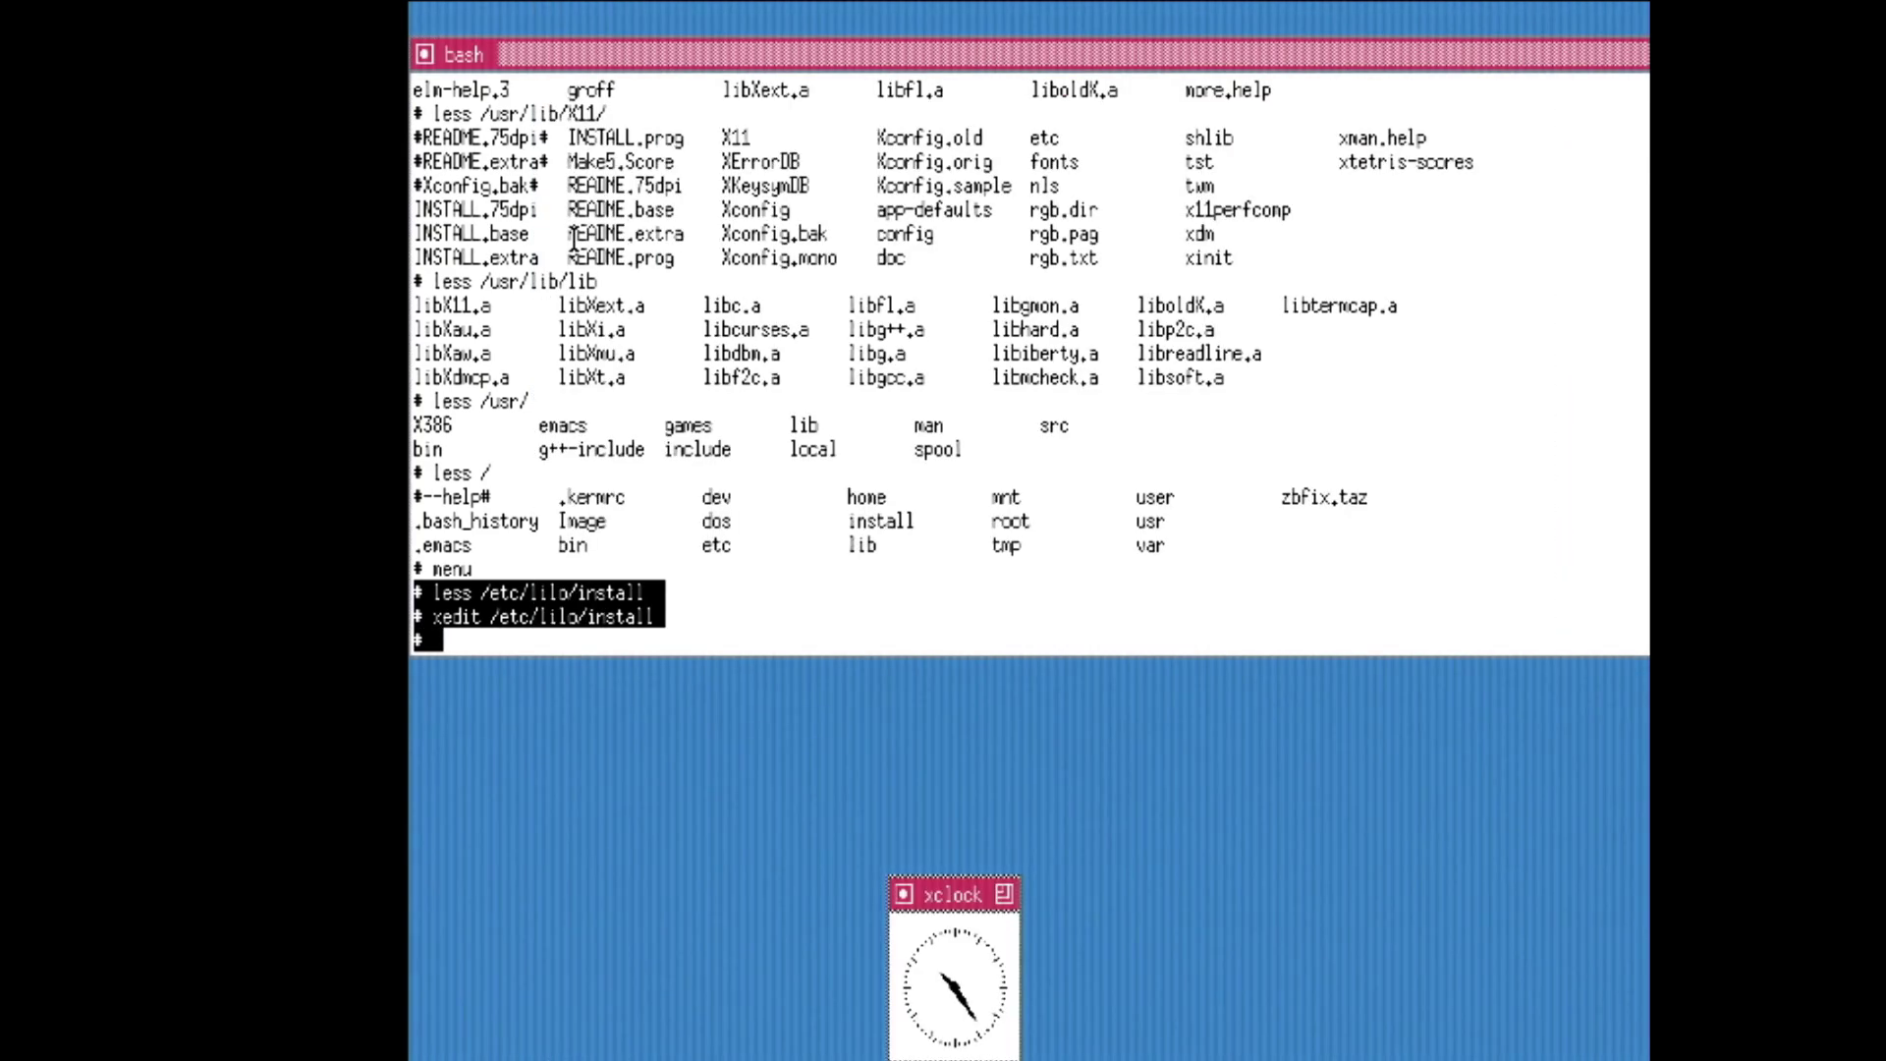
type("/etc")
type("/lilo/install")
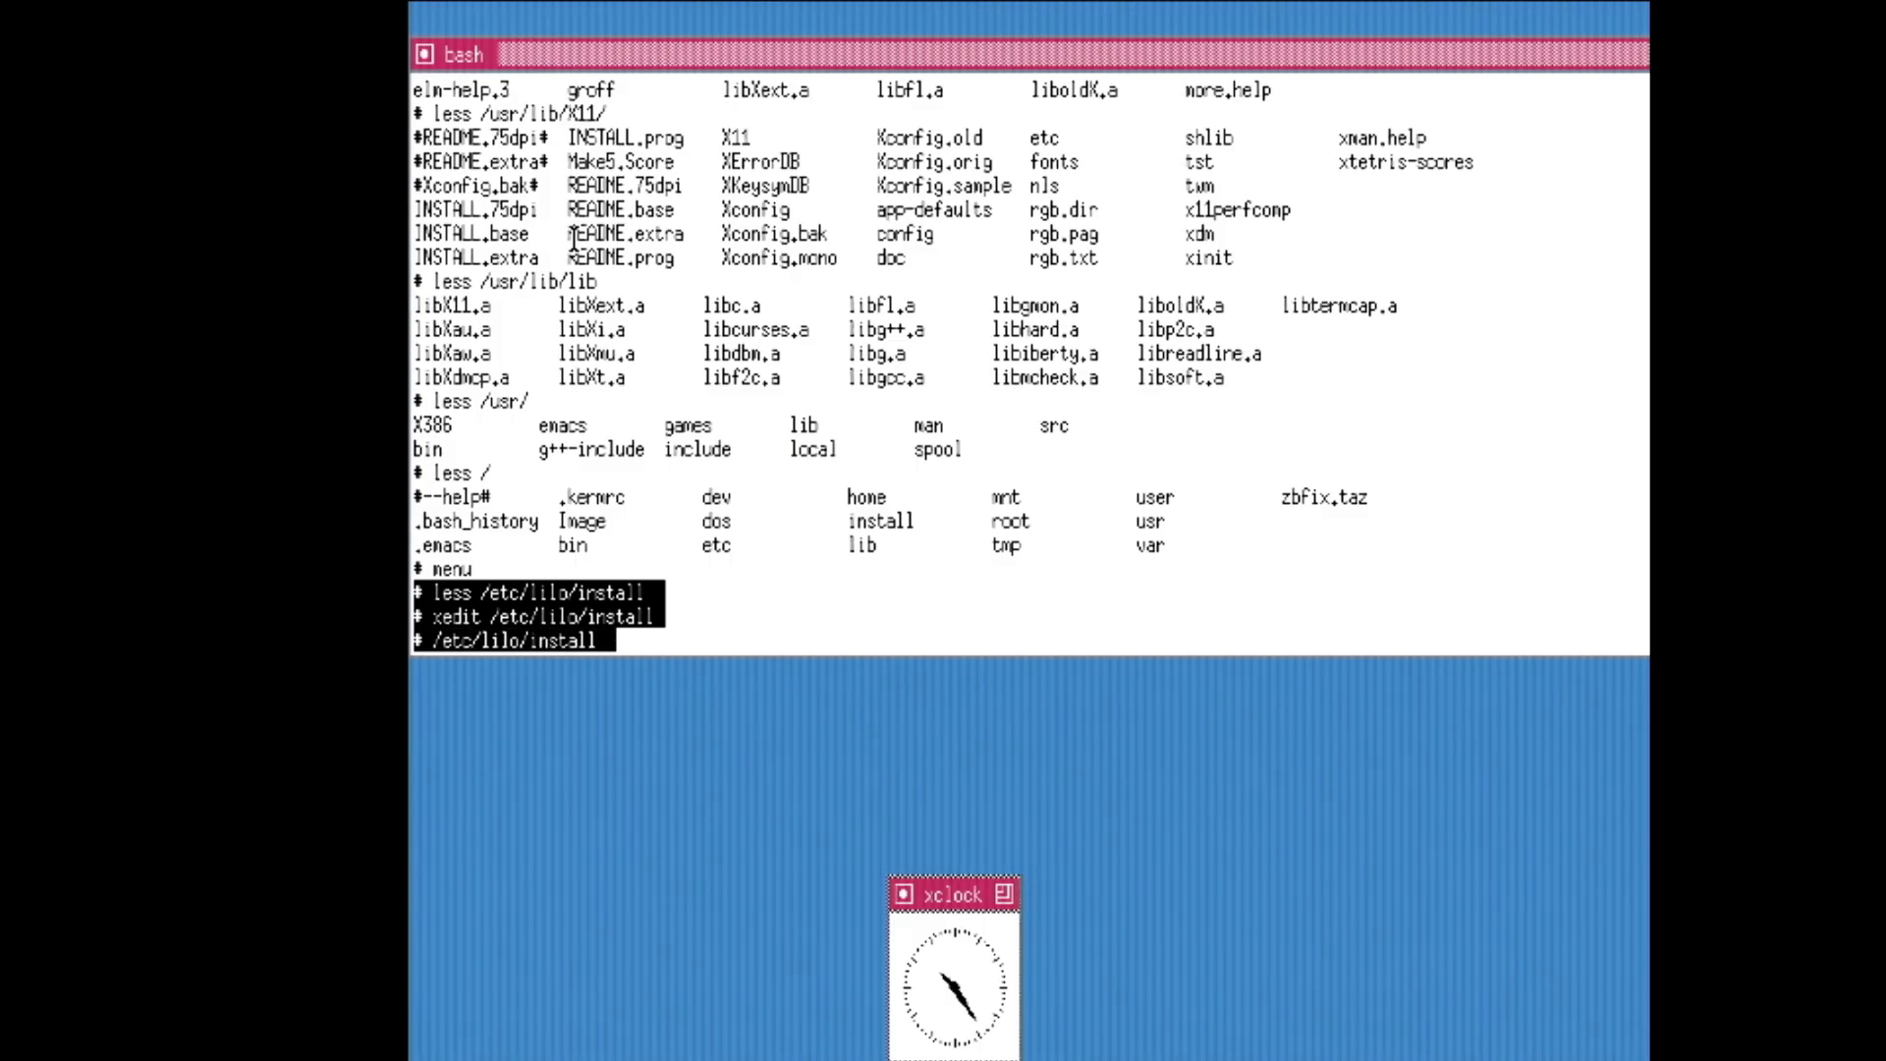
Run /etc/lilo/install, which fails: '/etc/lilo/lilo: No such file or directory'
key("Return")
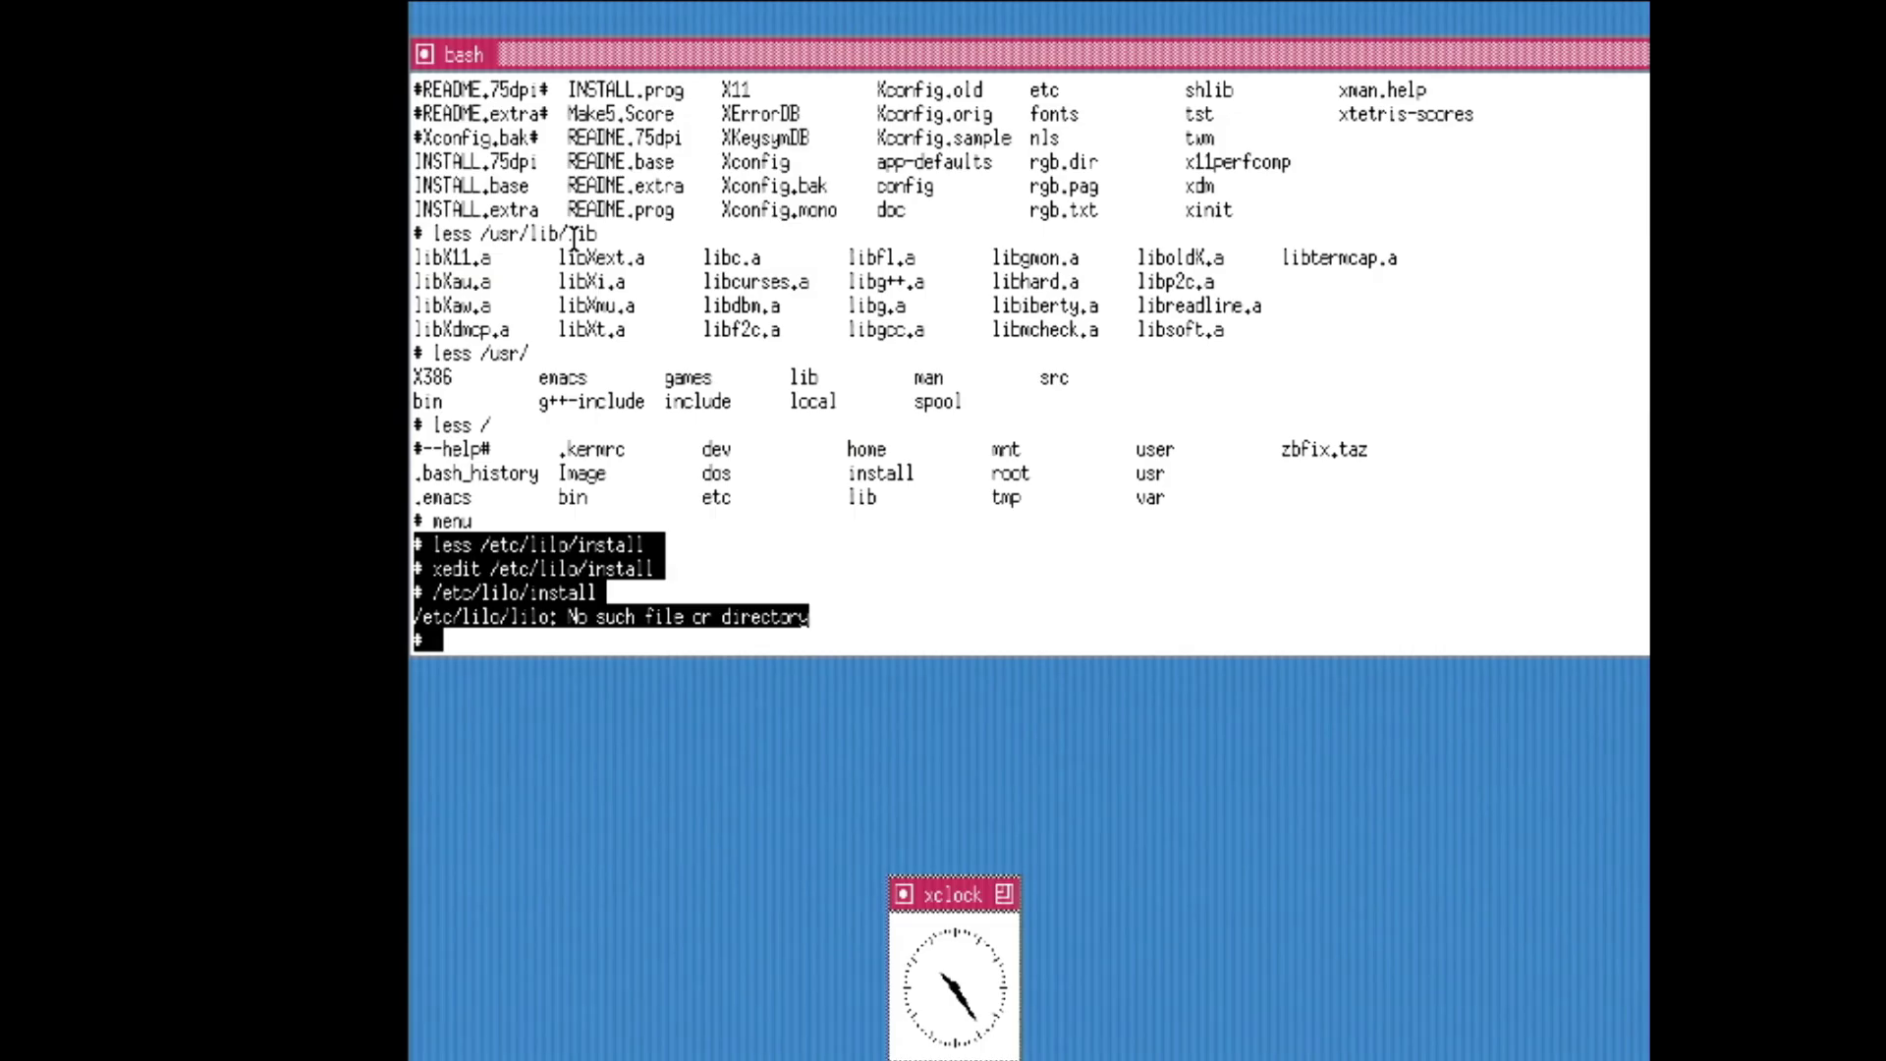